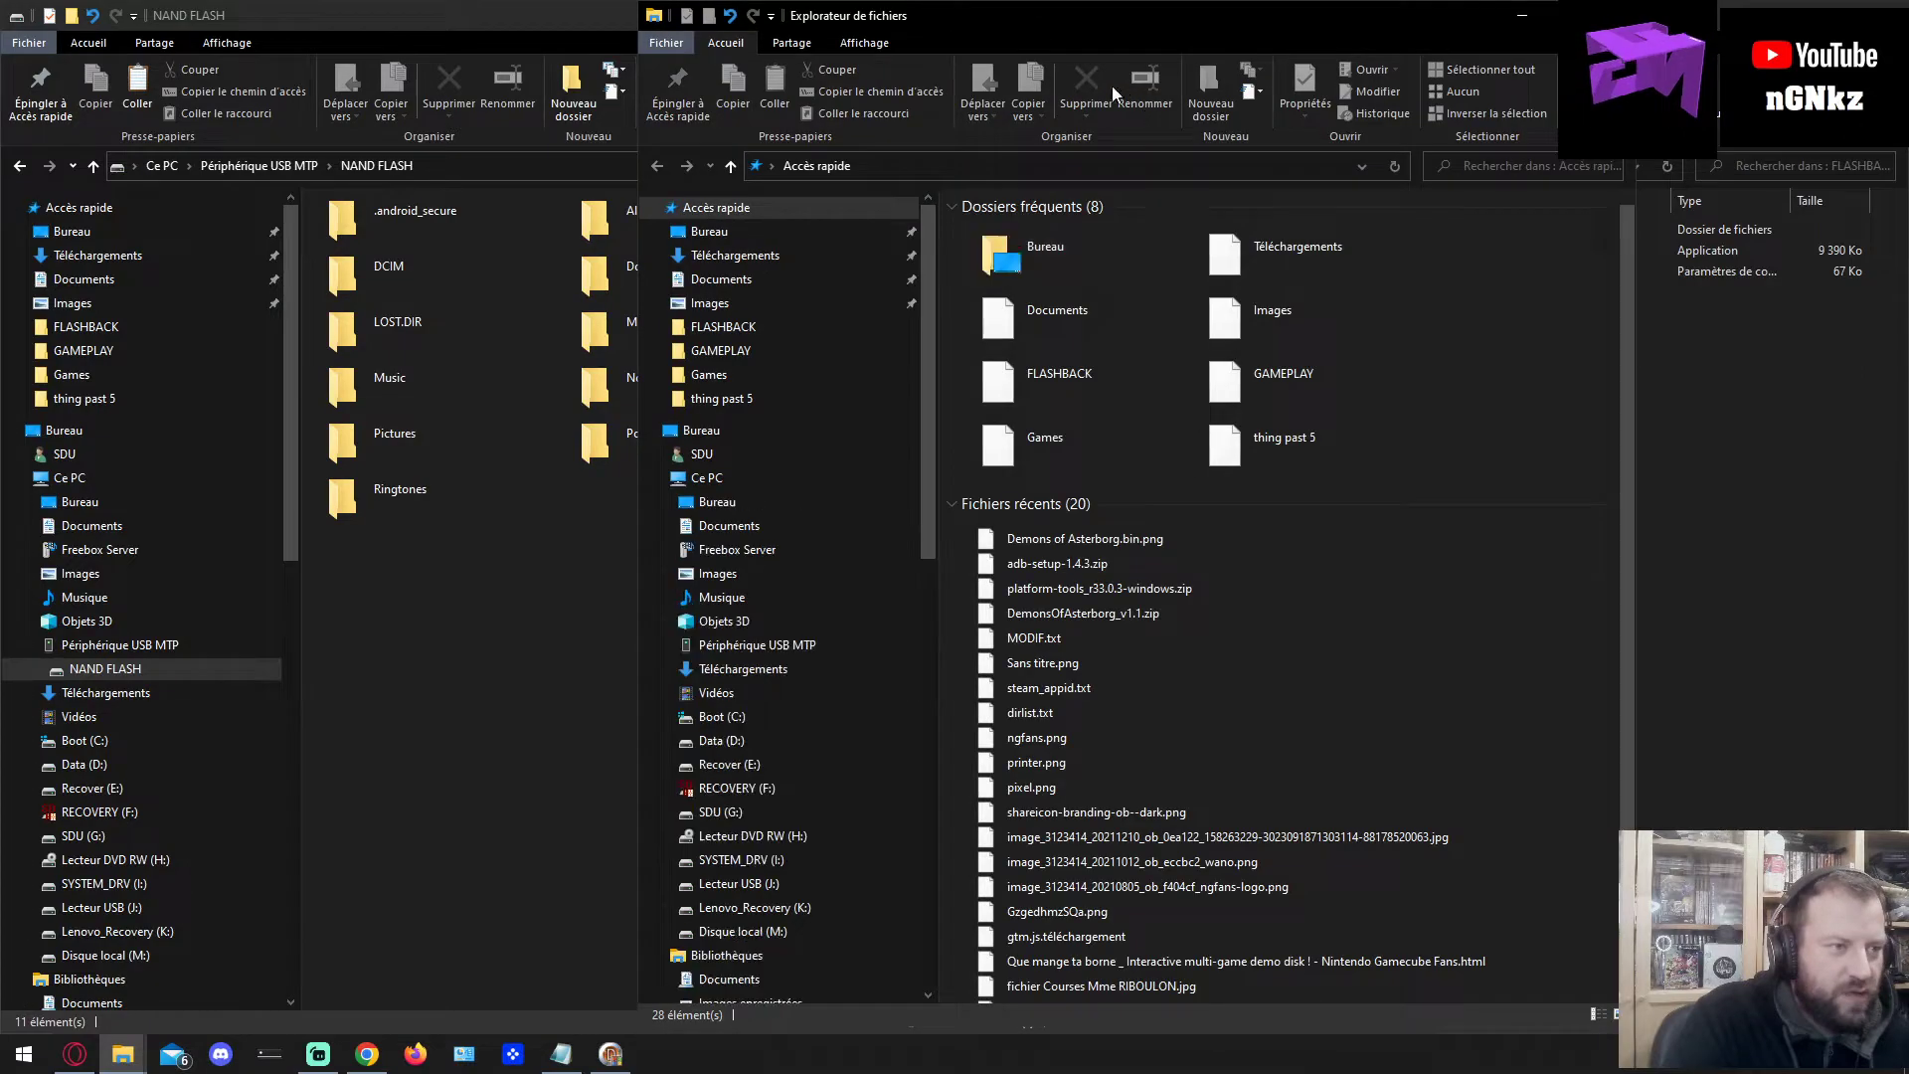
Copy the Games folder from Bureau > ATGAMES into the MTP device's NAND FLASH storage.
left_click(708, 235)
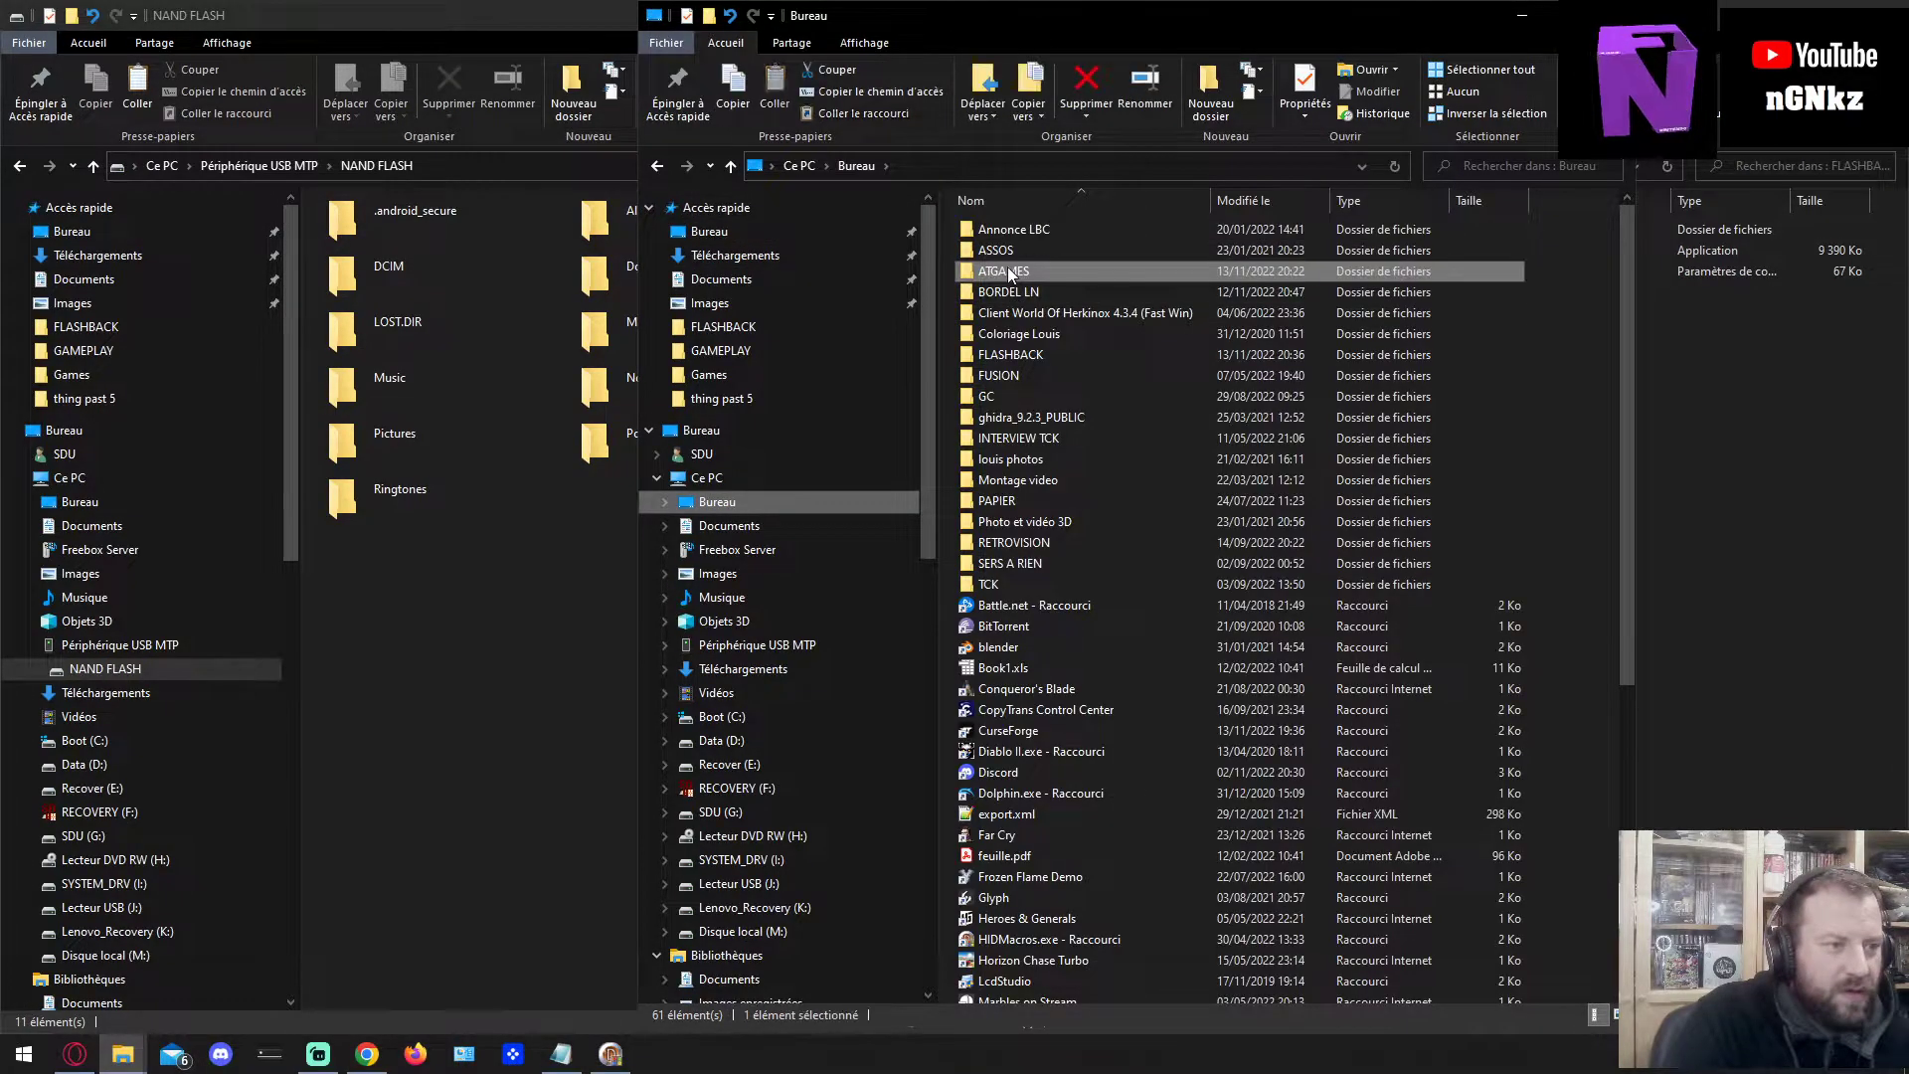
double_click(1007, 269)
double_click(994, 230)
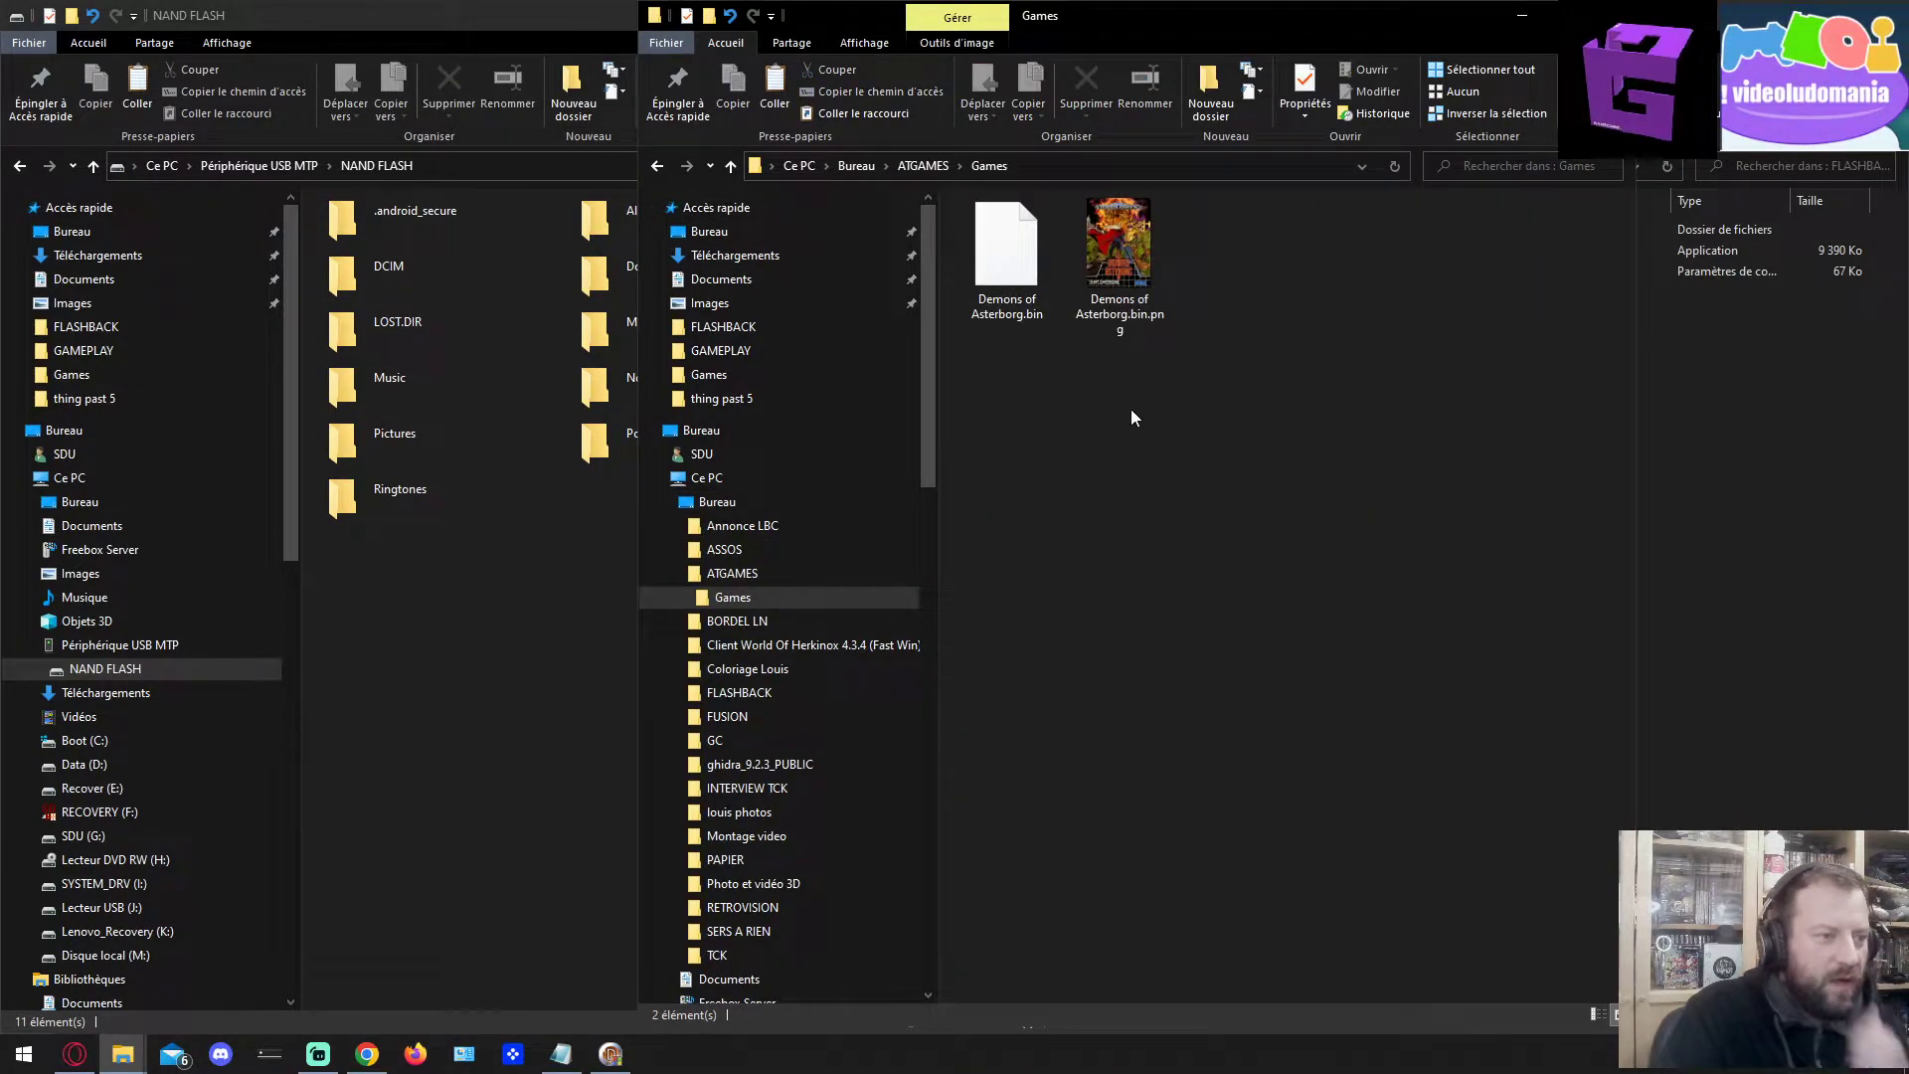
left_click(923, 165)
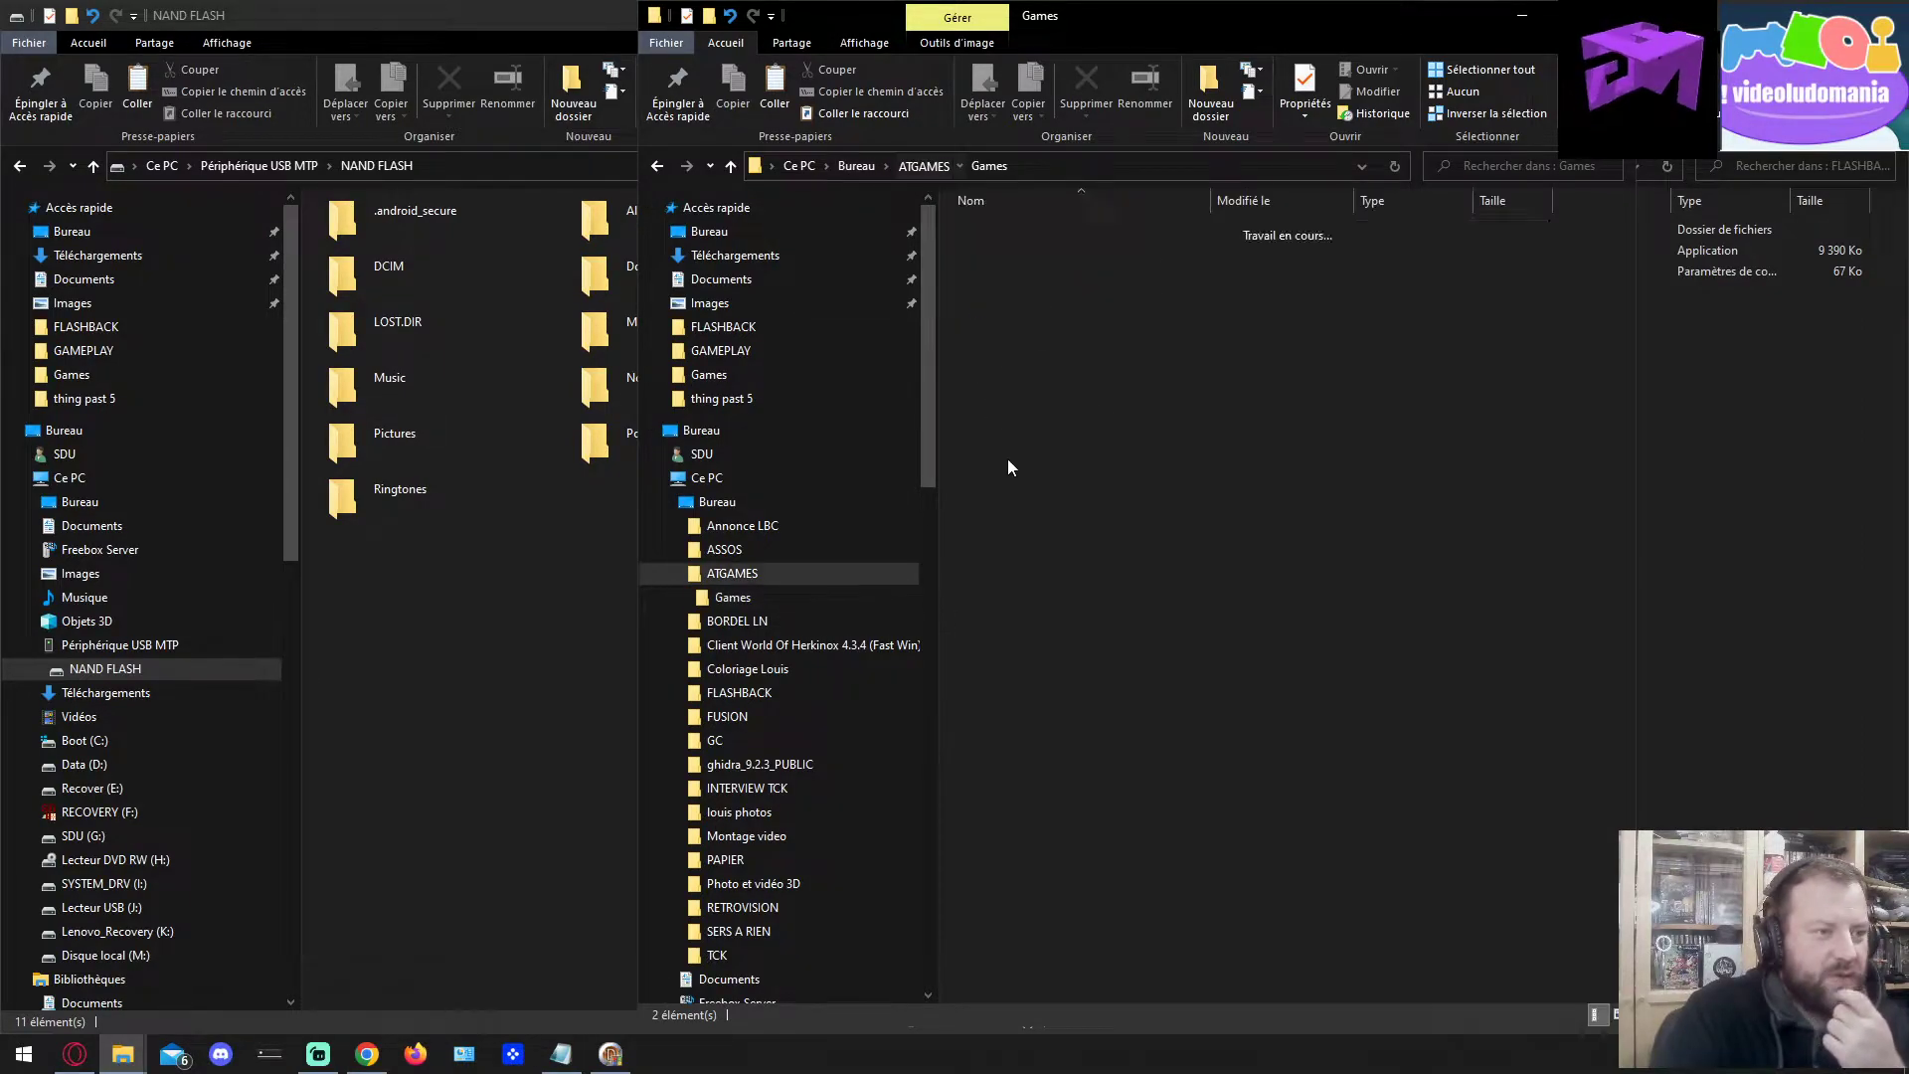
left_click(998, 237)
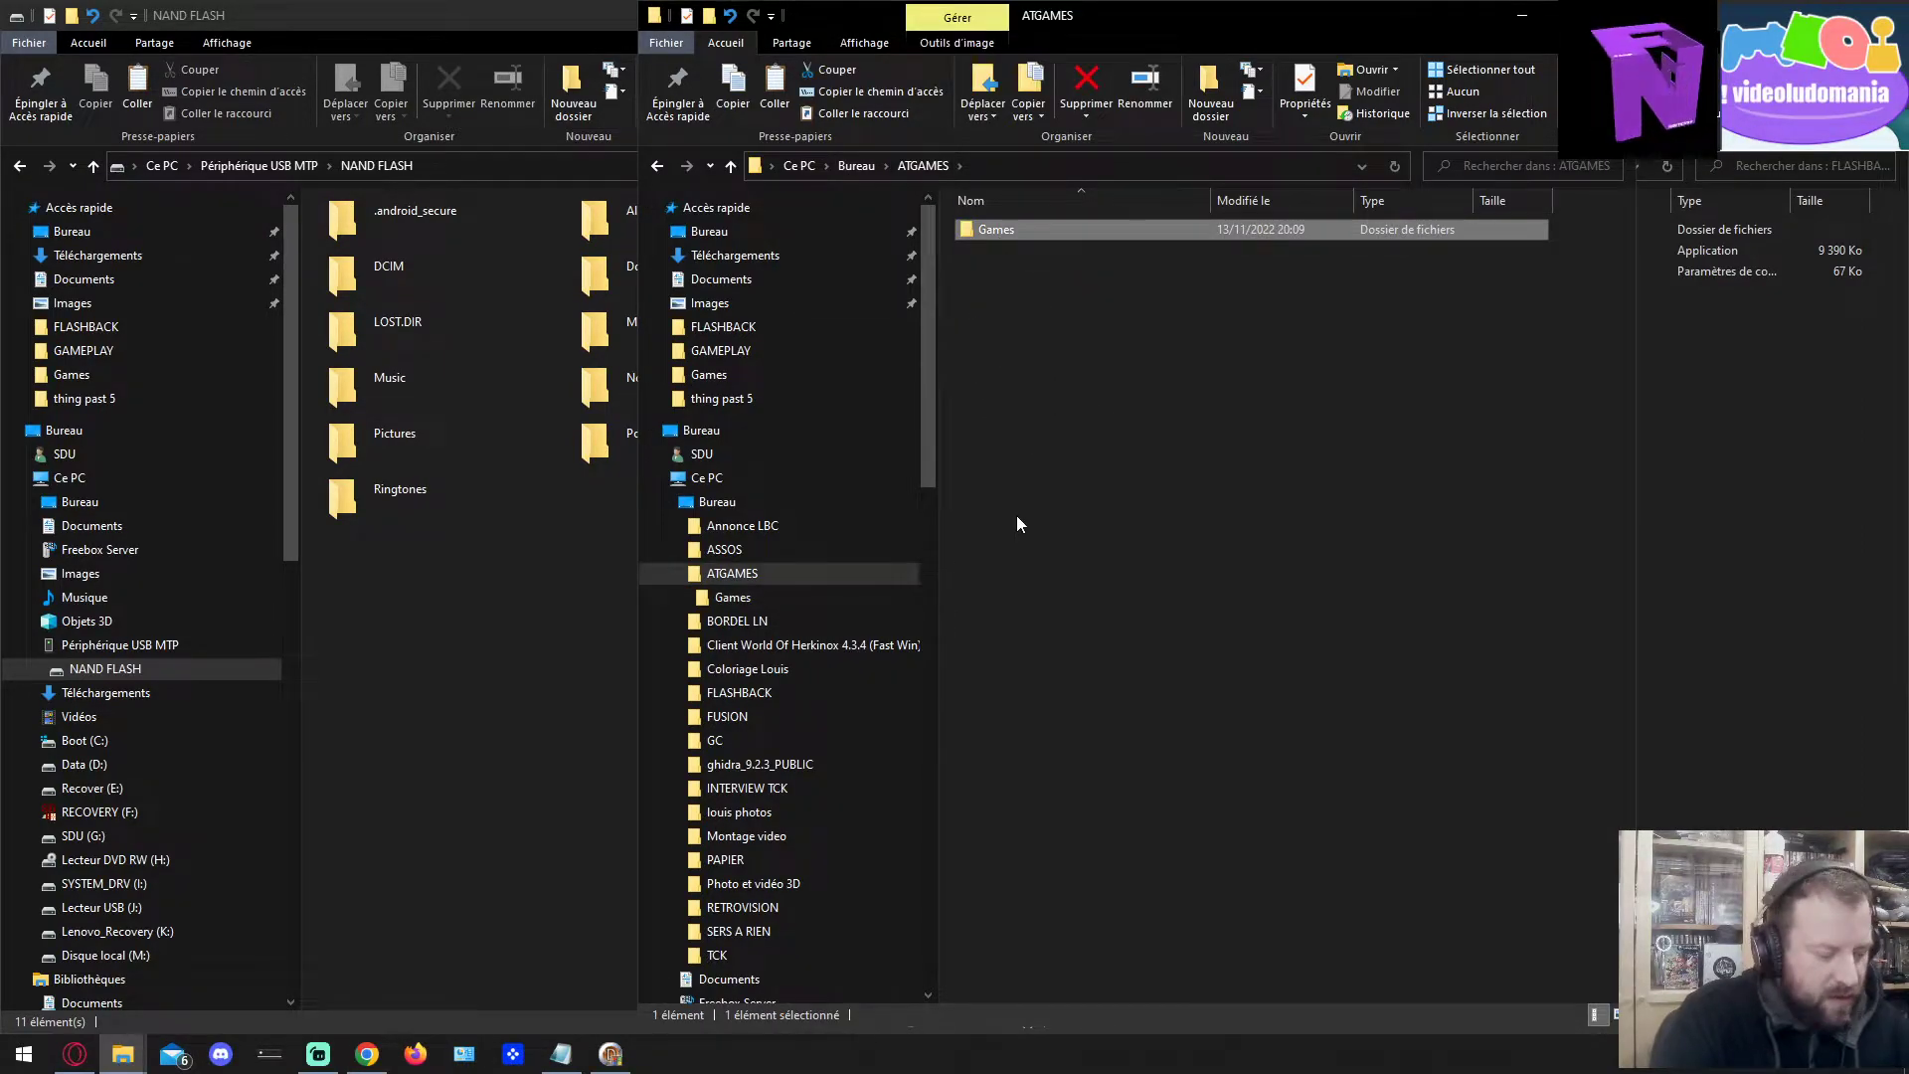
left_click(533, 669)
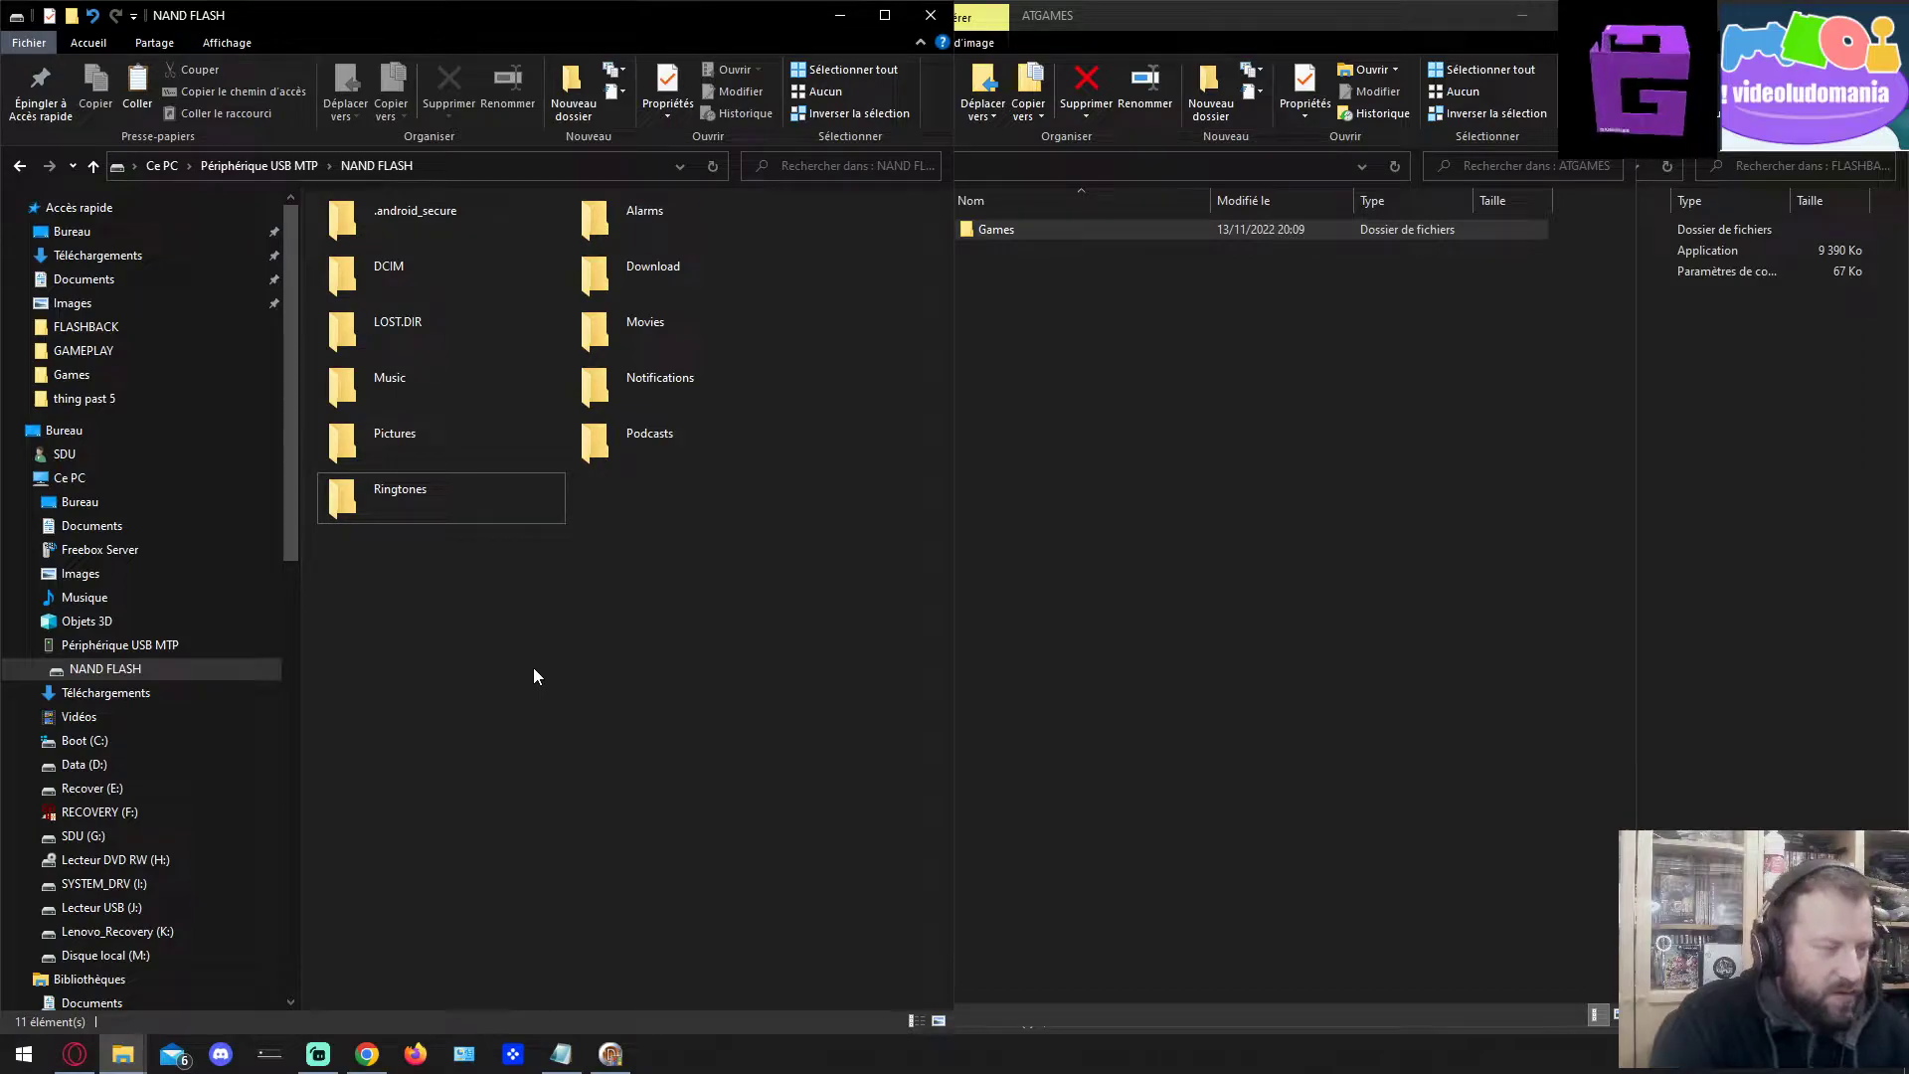
key("ctrl+v")
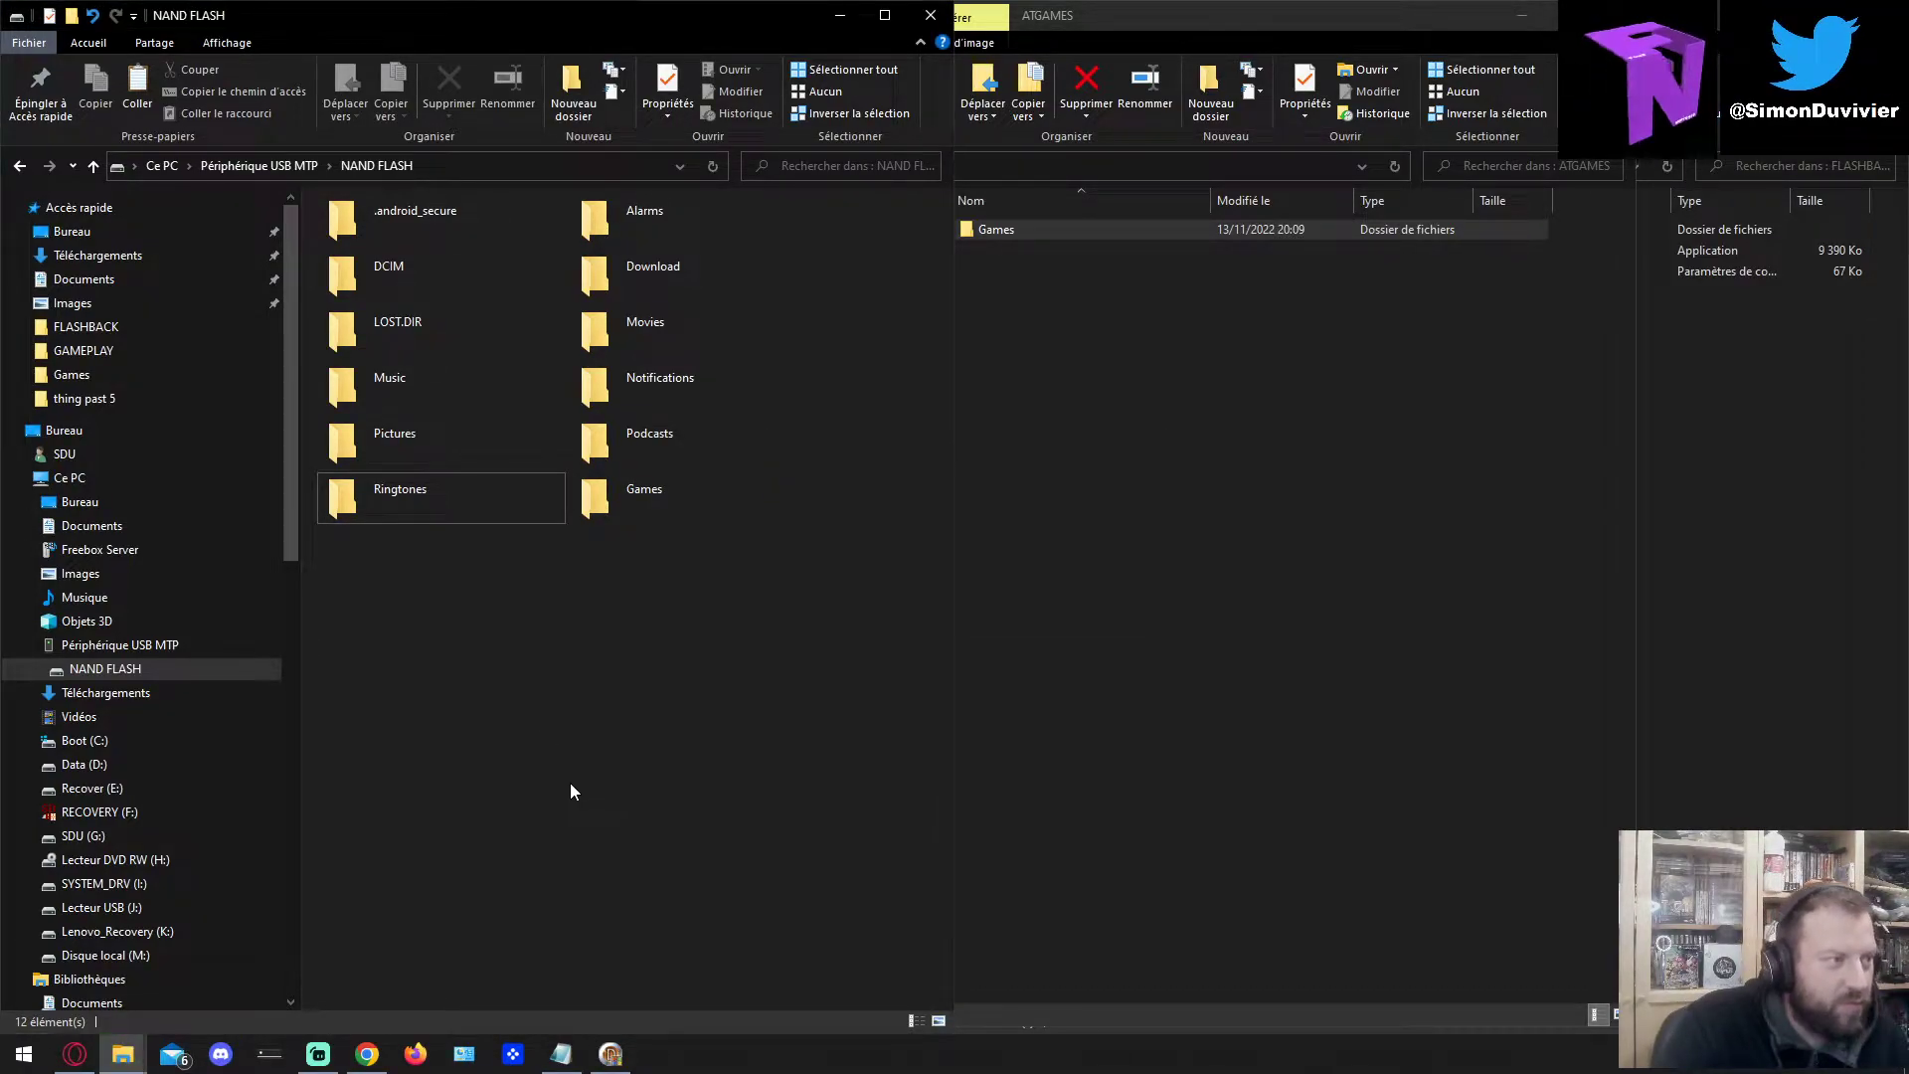
Reopen the NAND FLASH storage, check the contents of its Games folder, and return to the FLASHBACK folder window.
left_click(283, 165)
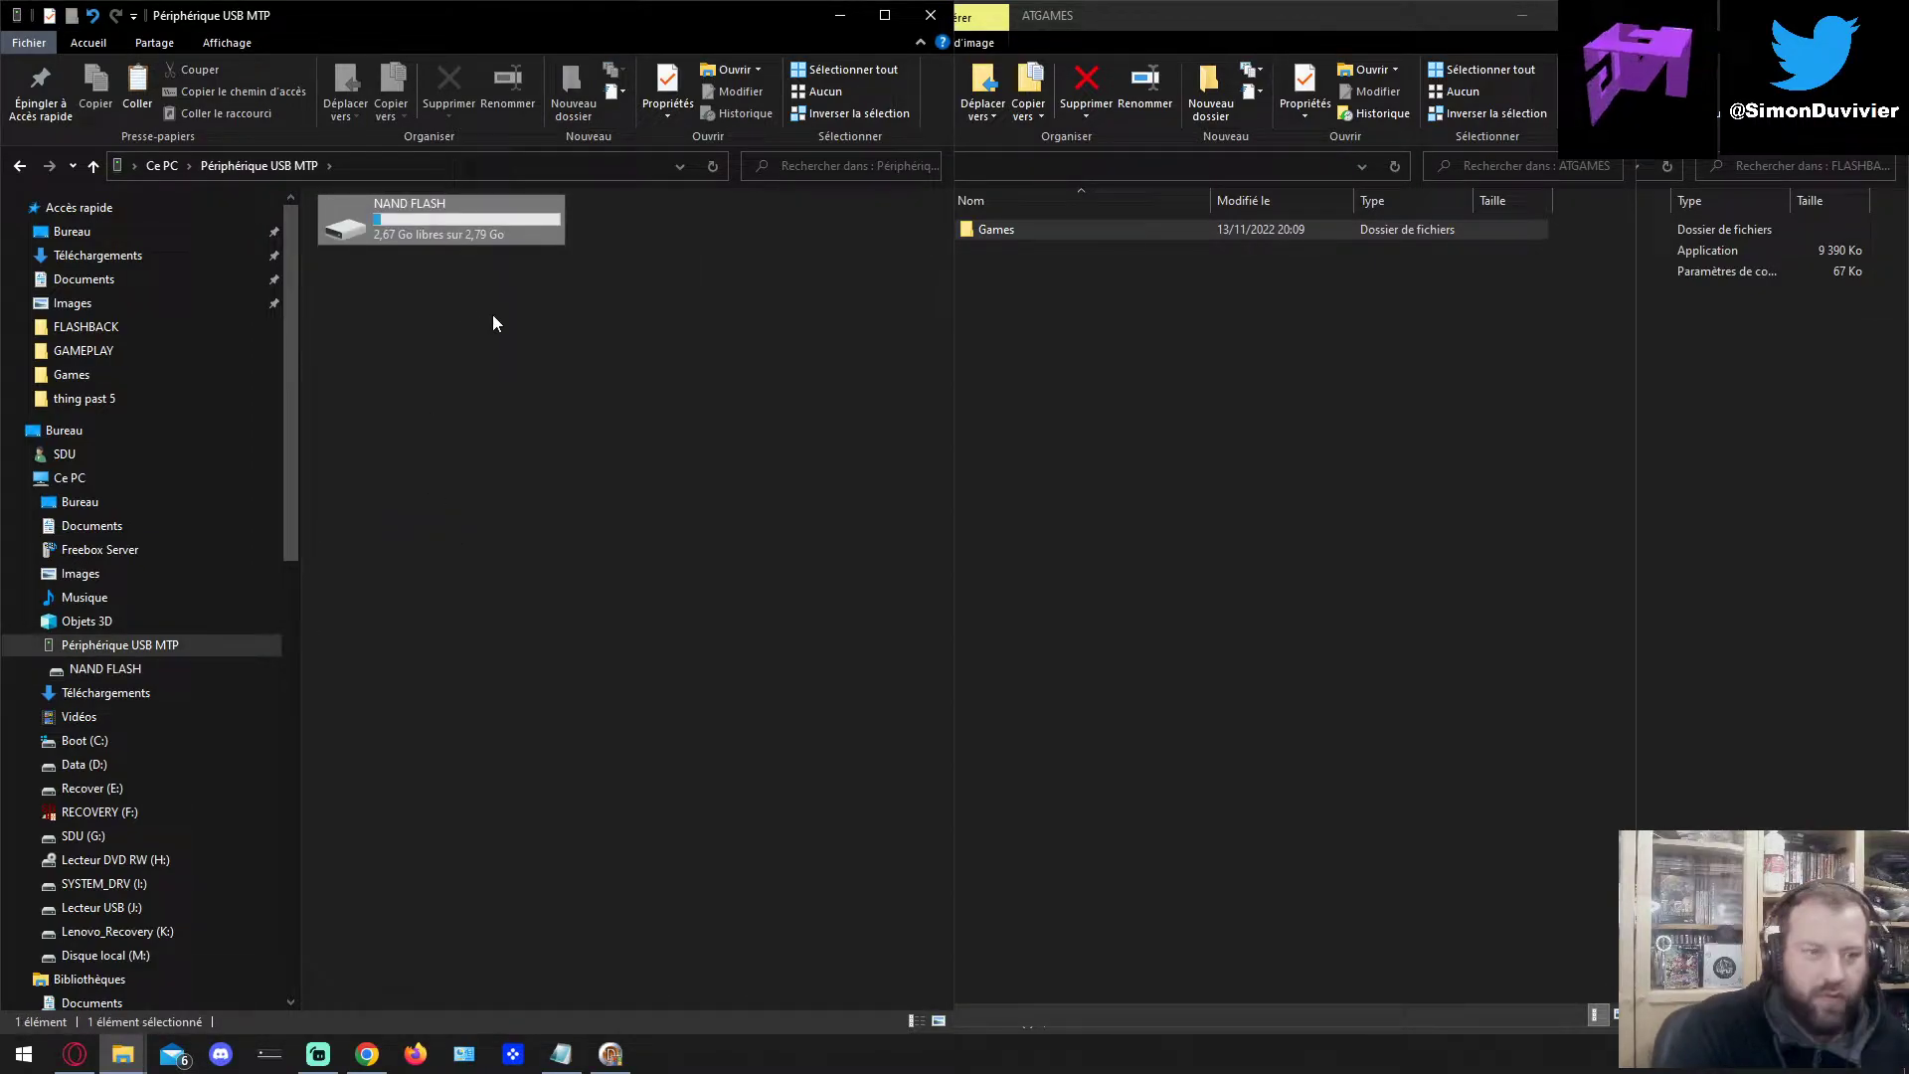
double_click(441, 218)
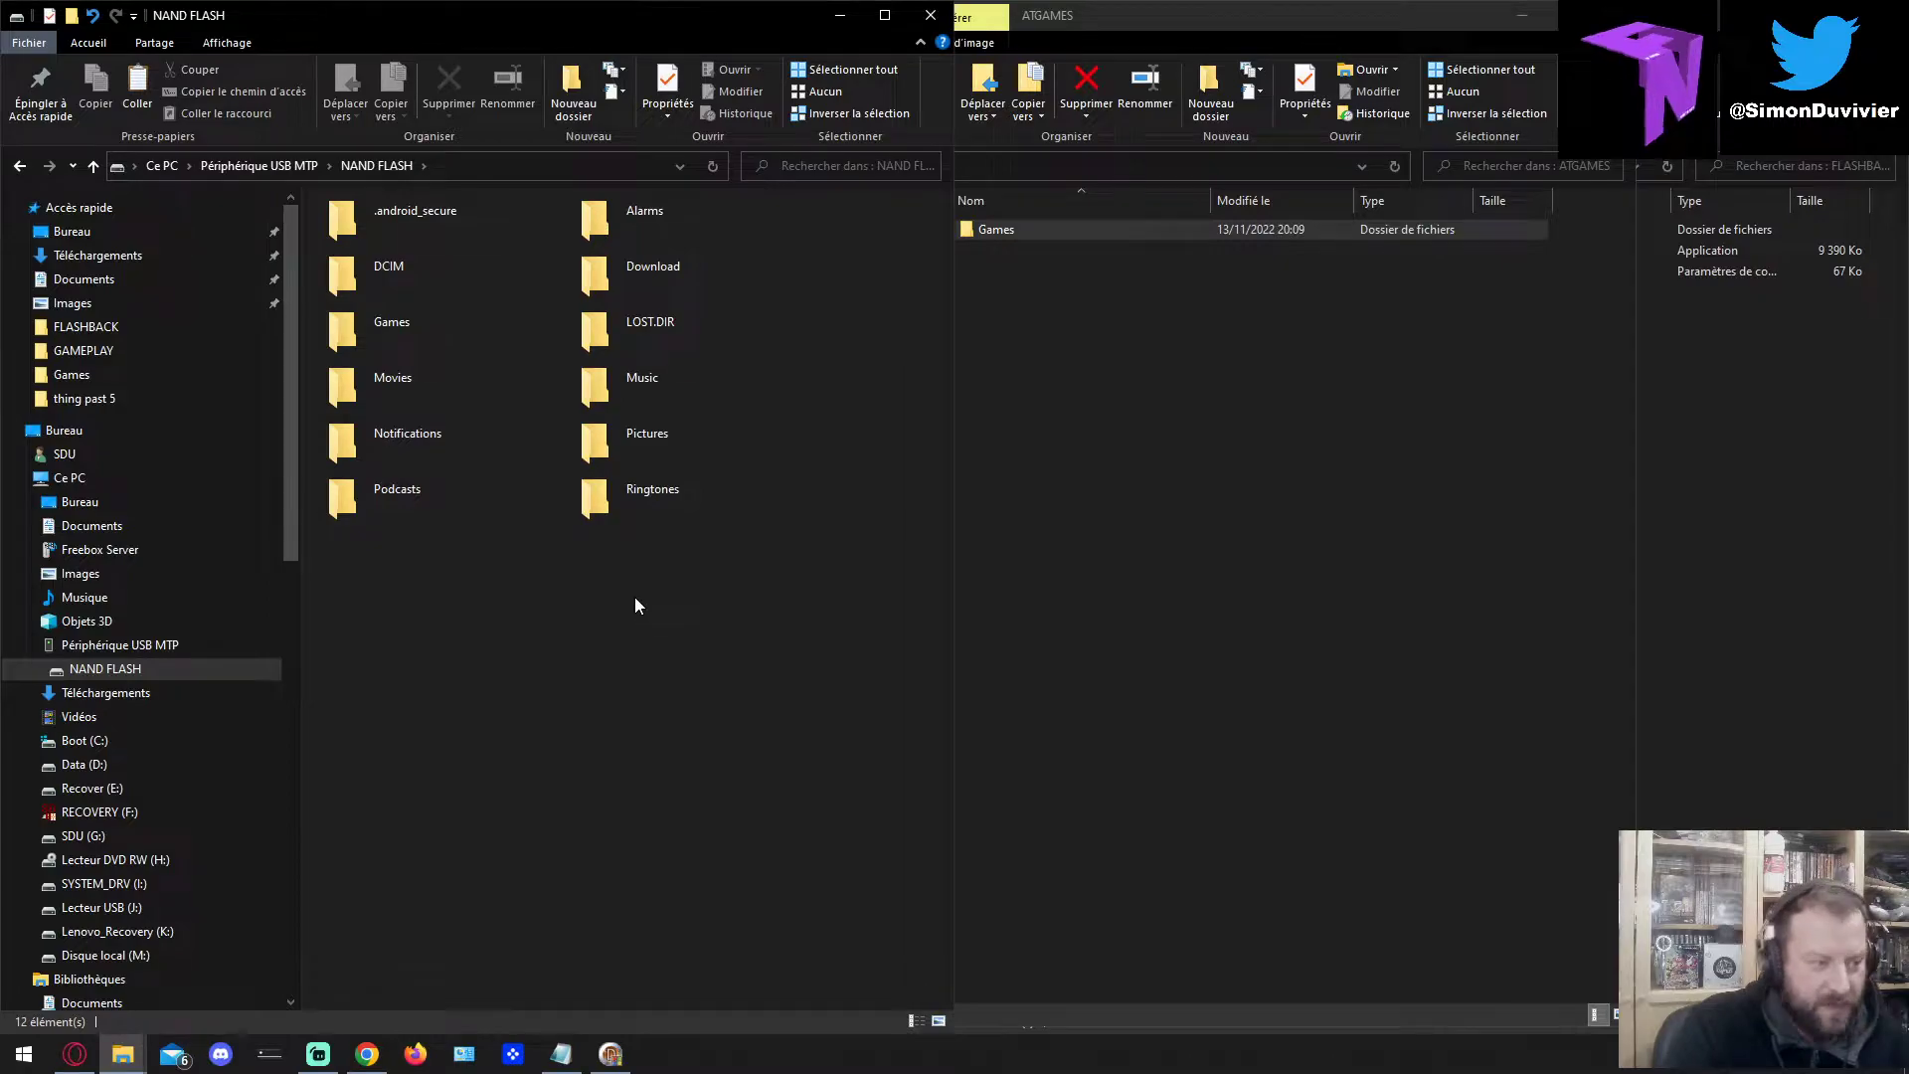
double_click(408, 324)
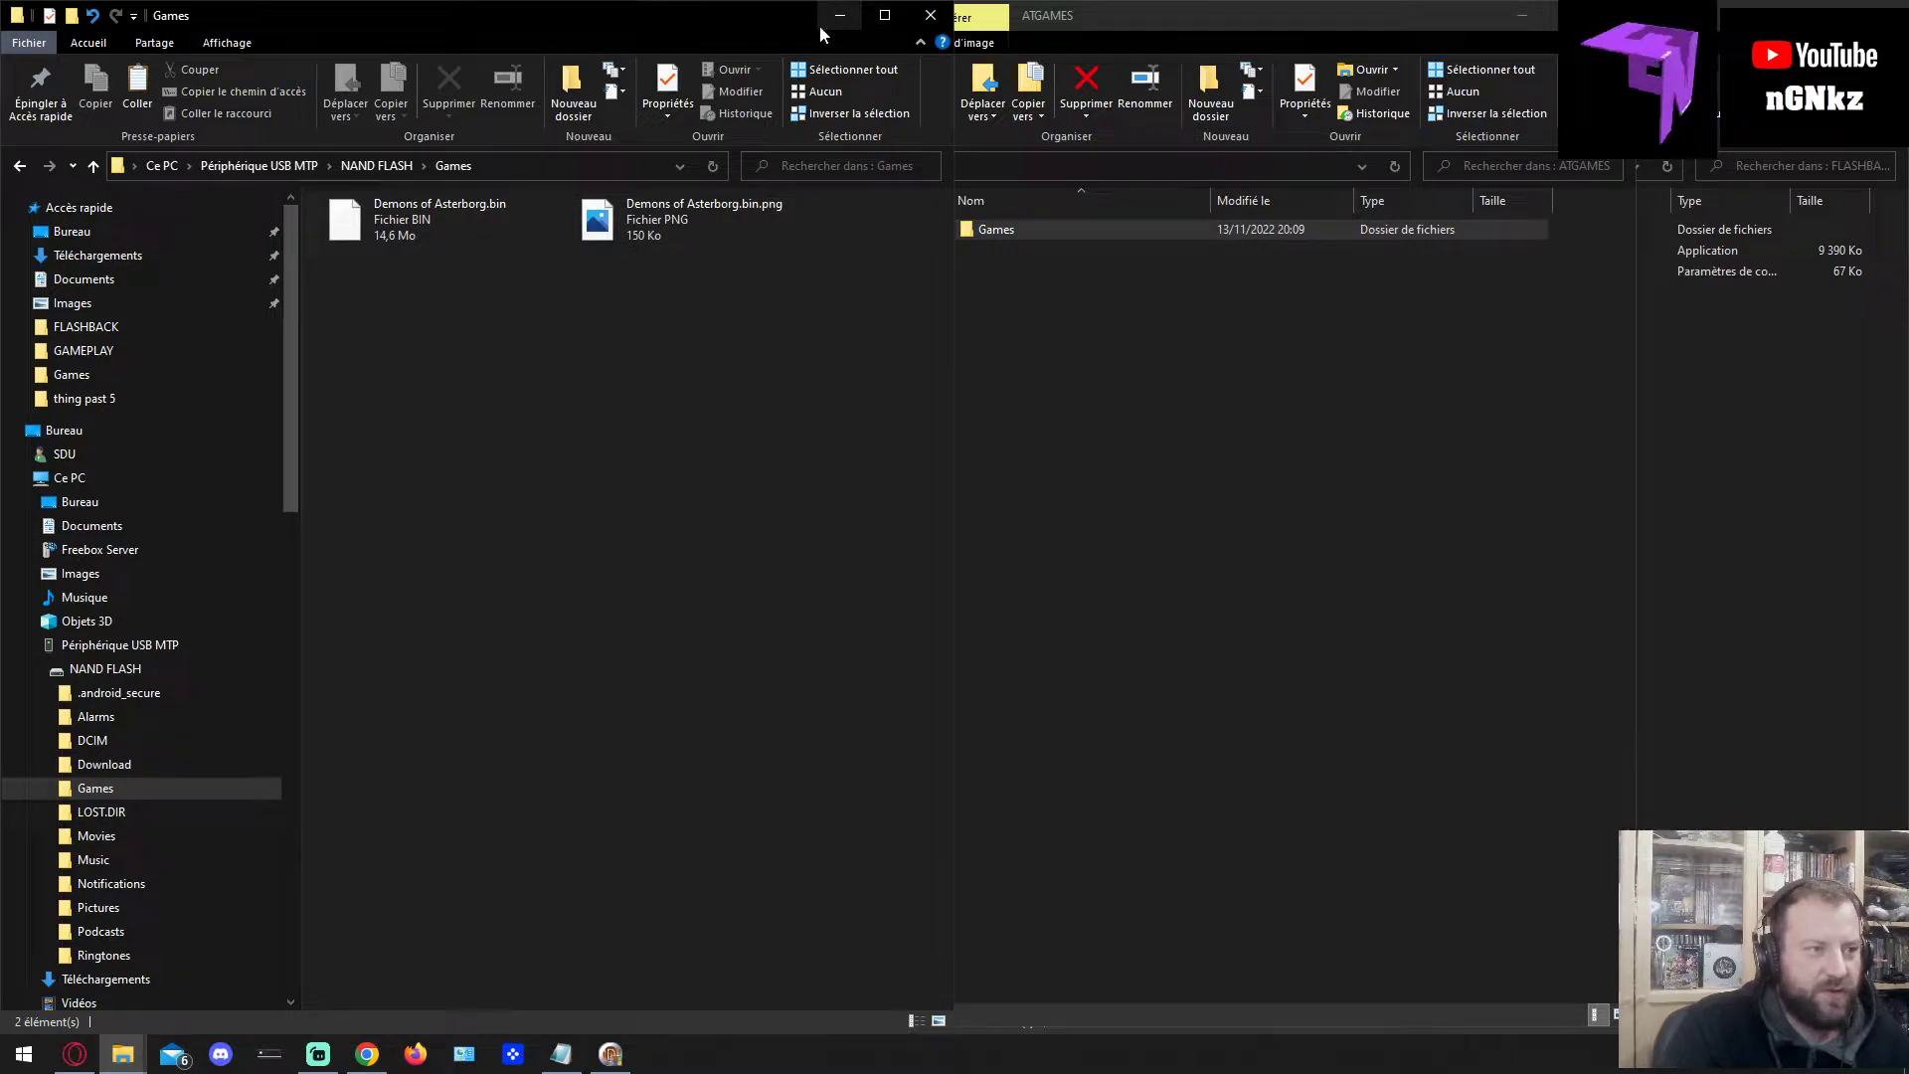
left_click(375, 165)
left_click(1195, 611)
left_click(1698, 475)
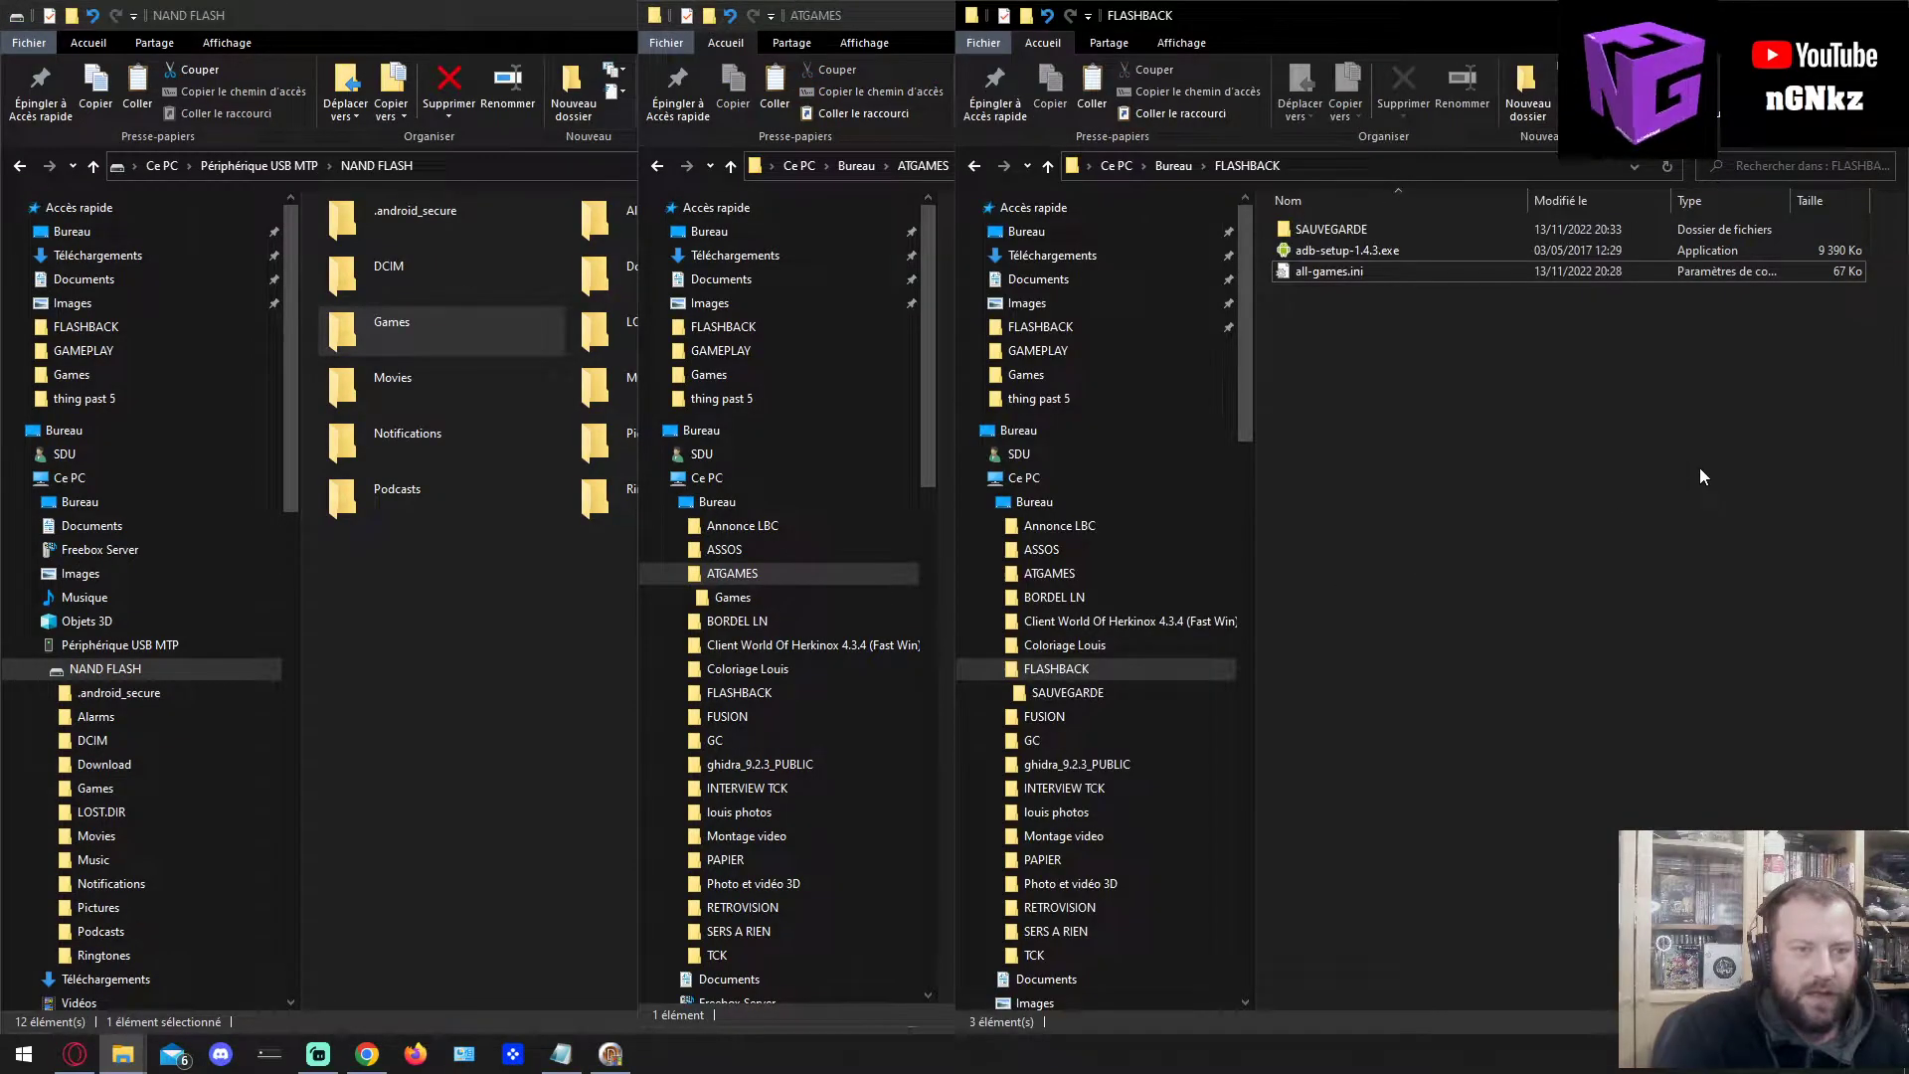
Switch to Chrome and read the Instructables guide's section on adding a game entry to all-games.ini.
left_click(367, 1054)
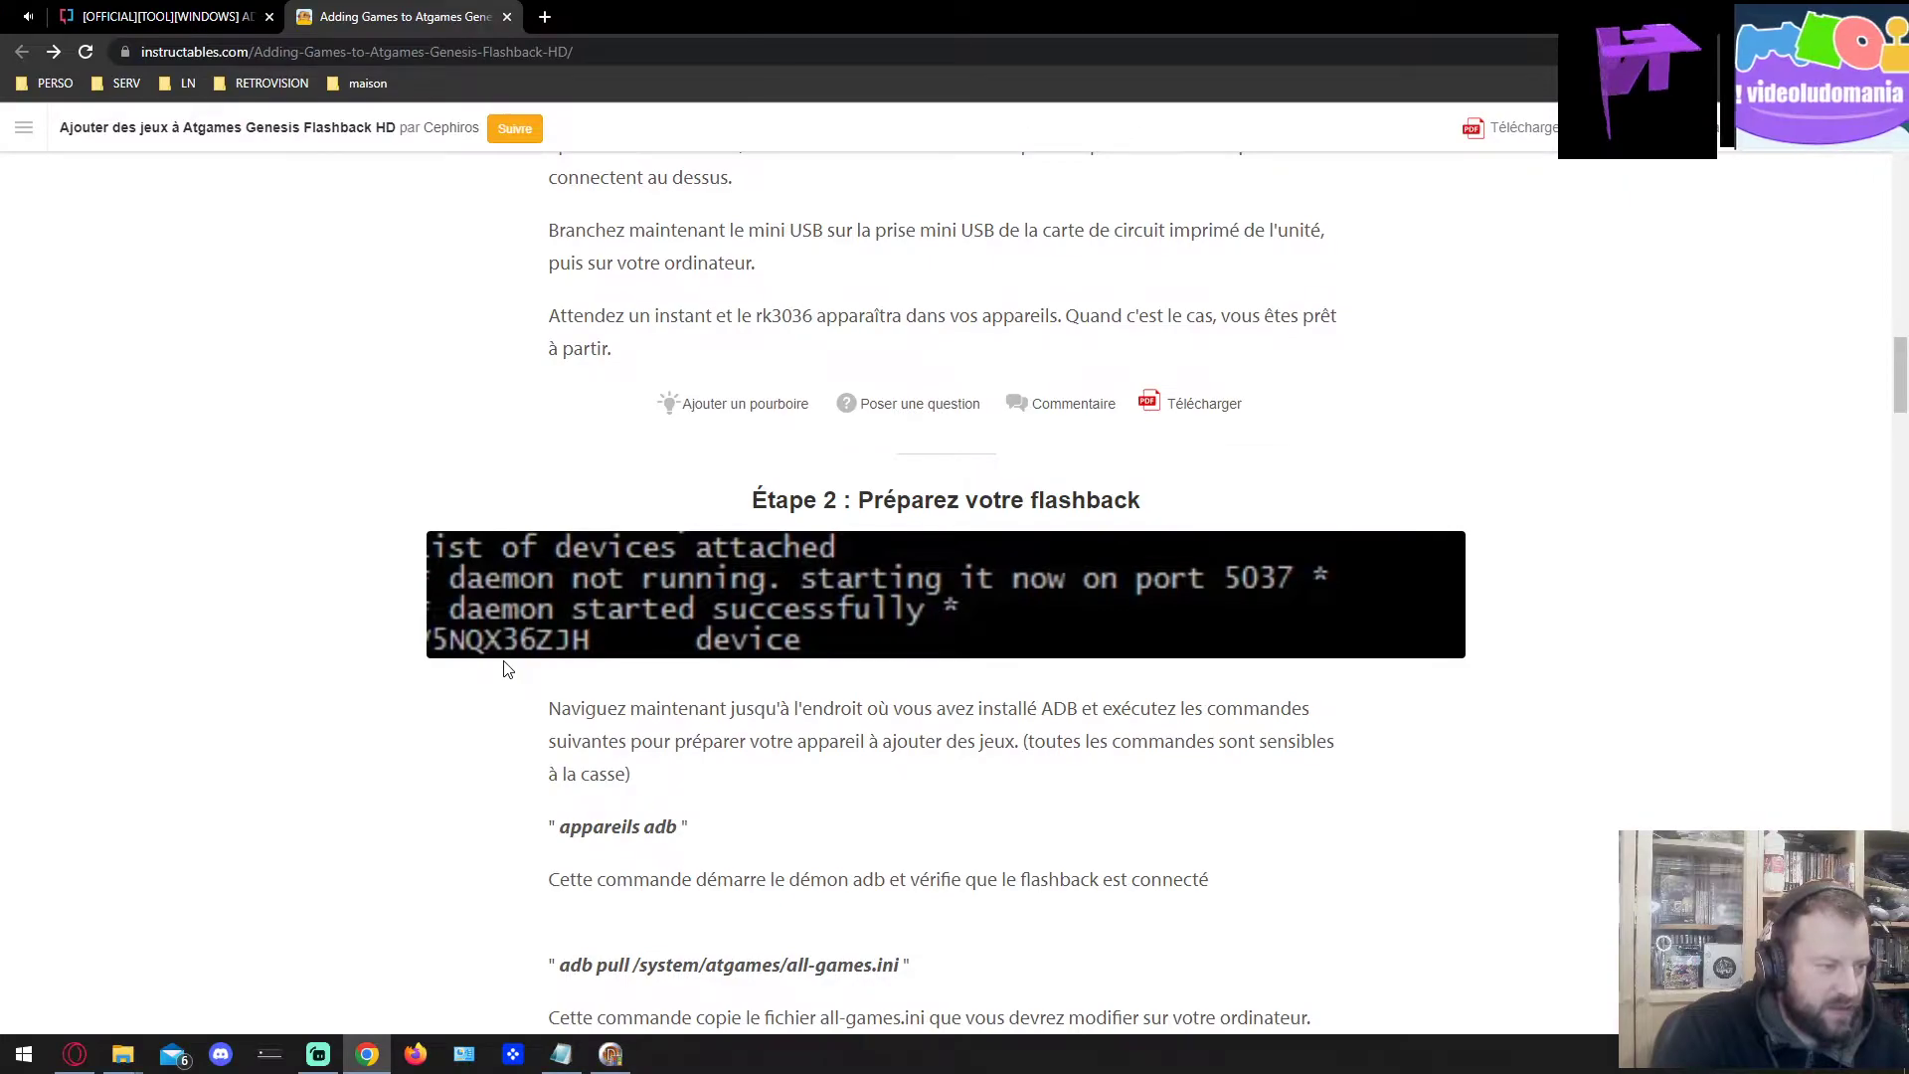
scroll(503, 696, "down", 15)
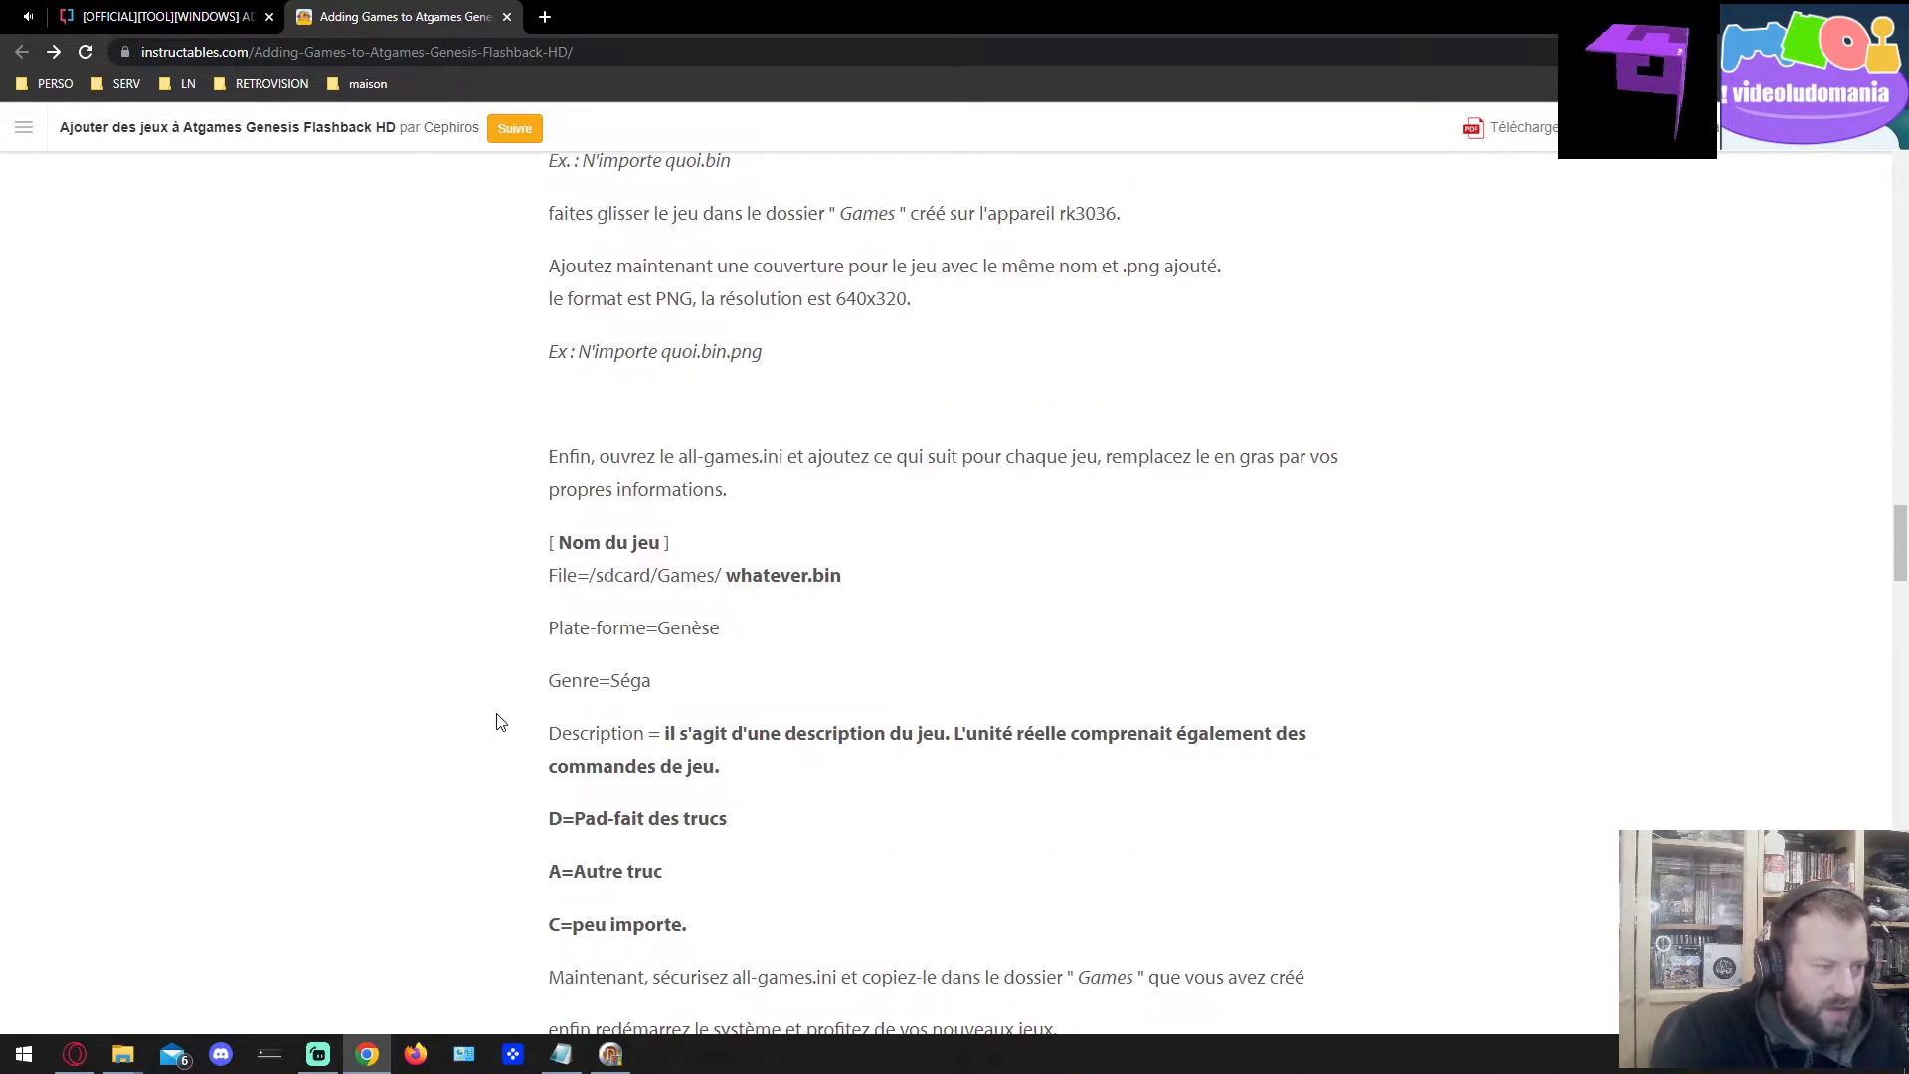
scroll(609, 522, "up", 1)
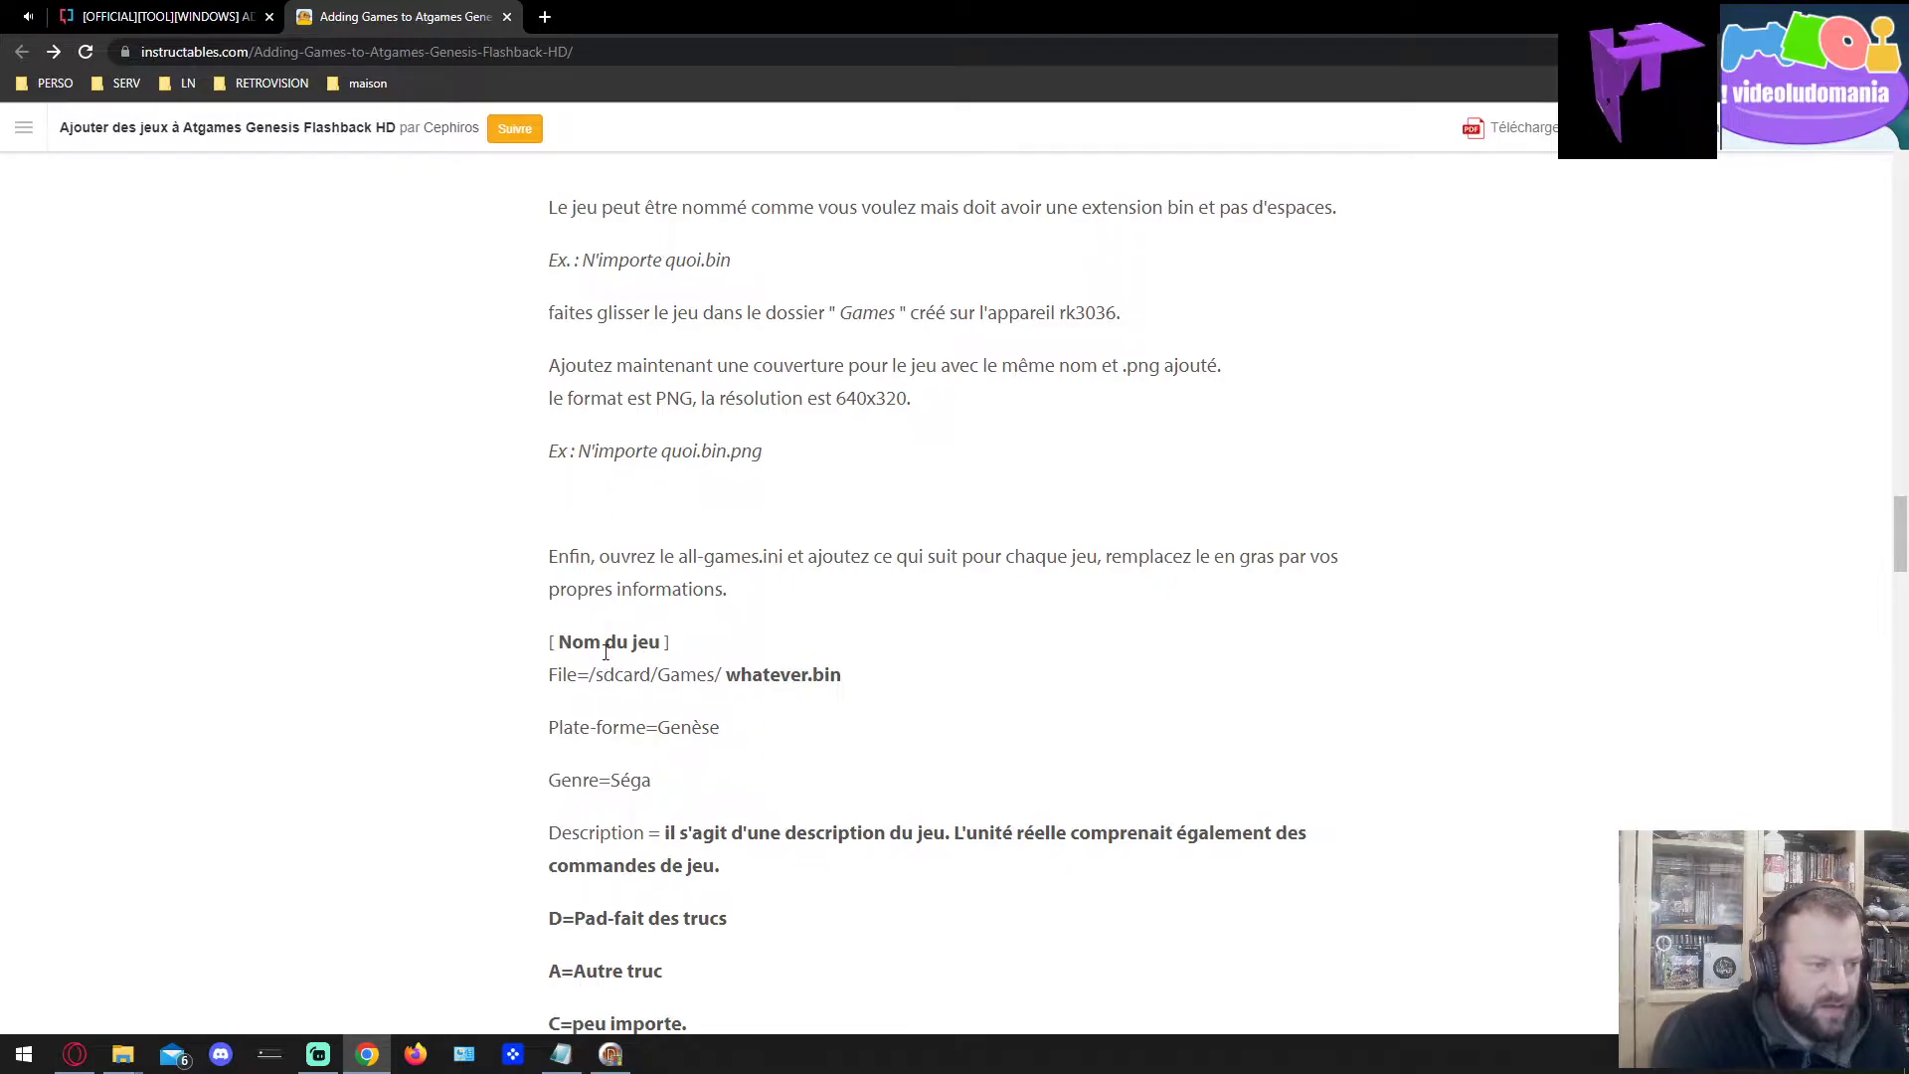
scroll(644, 633, "up", 1)
scroll(696, 651, "down", 1)
scroll(707, 661, "down", 4)
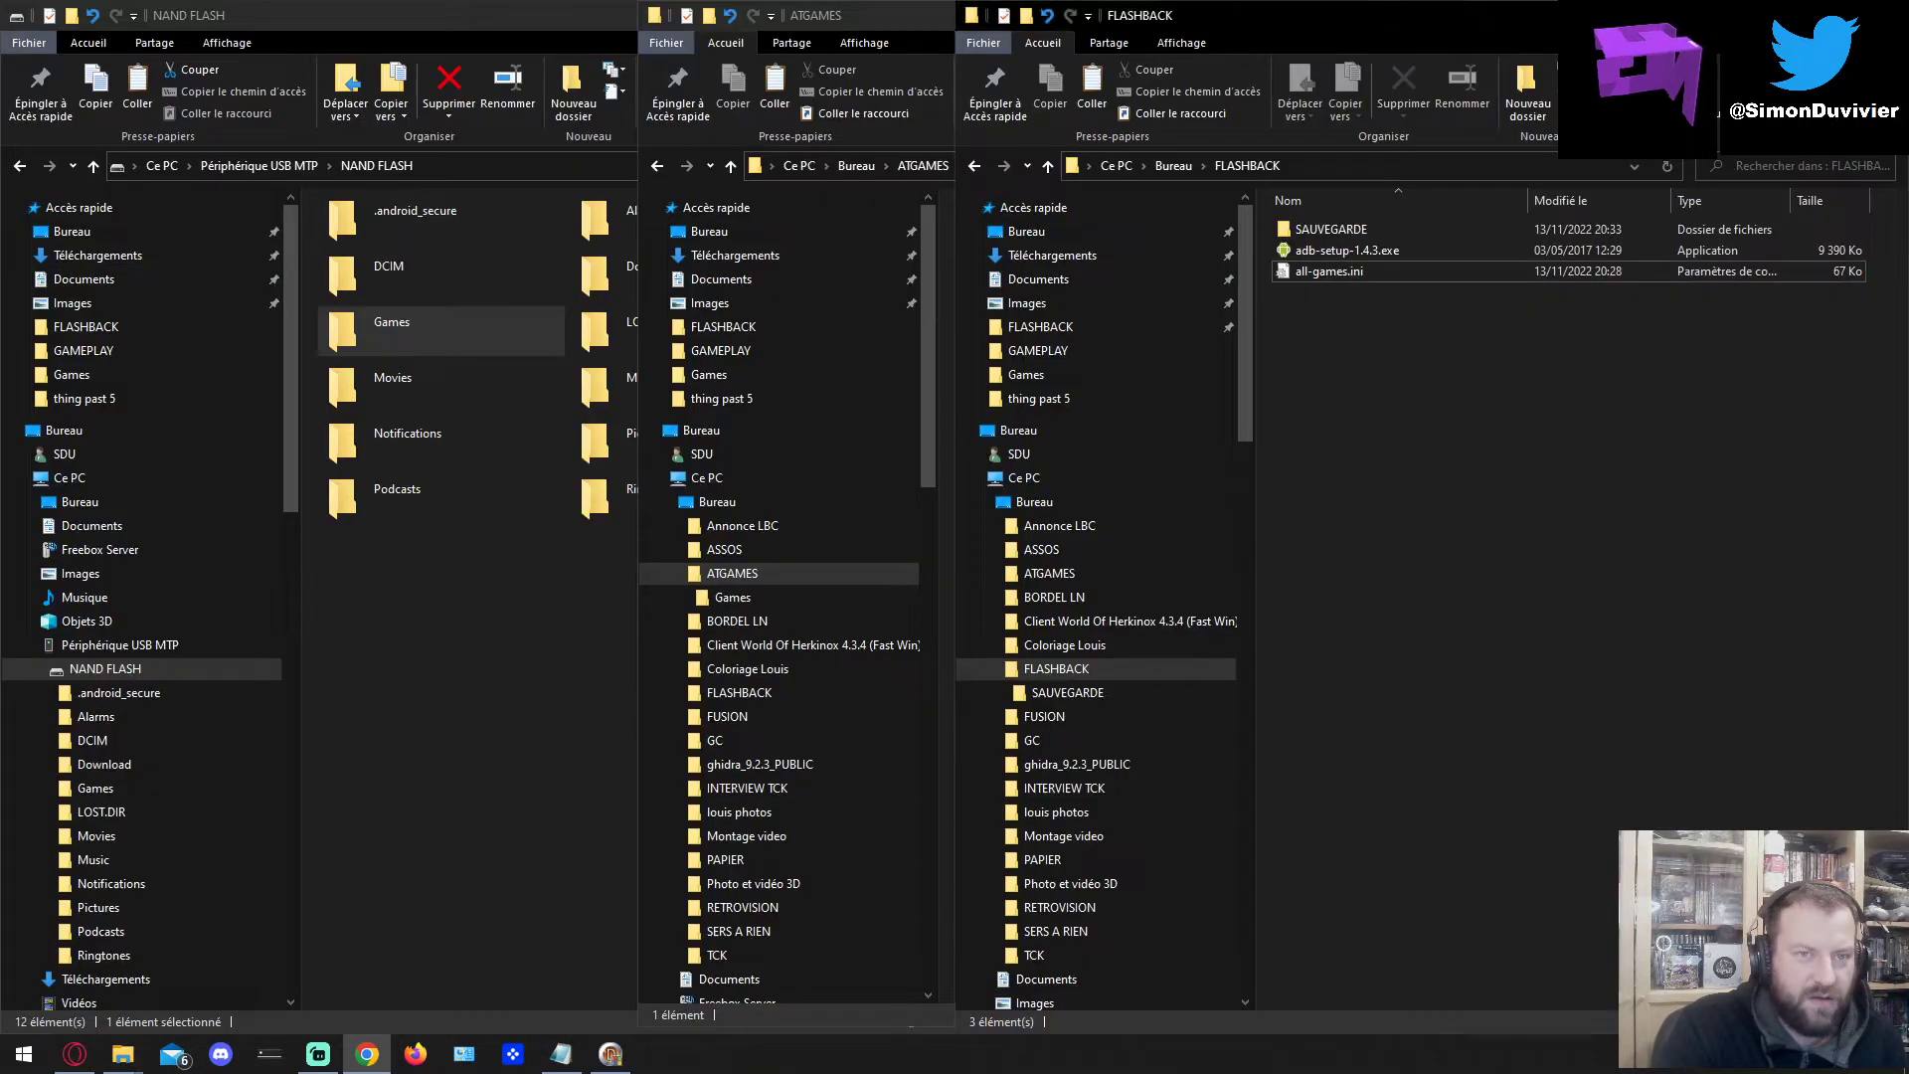
Switch back to the FLASHBACK folder in File Explorer and open all-games.ini with Bloc-notes.
left_click(1321, 577)
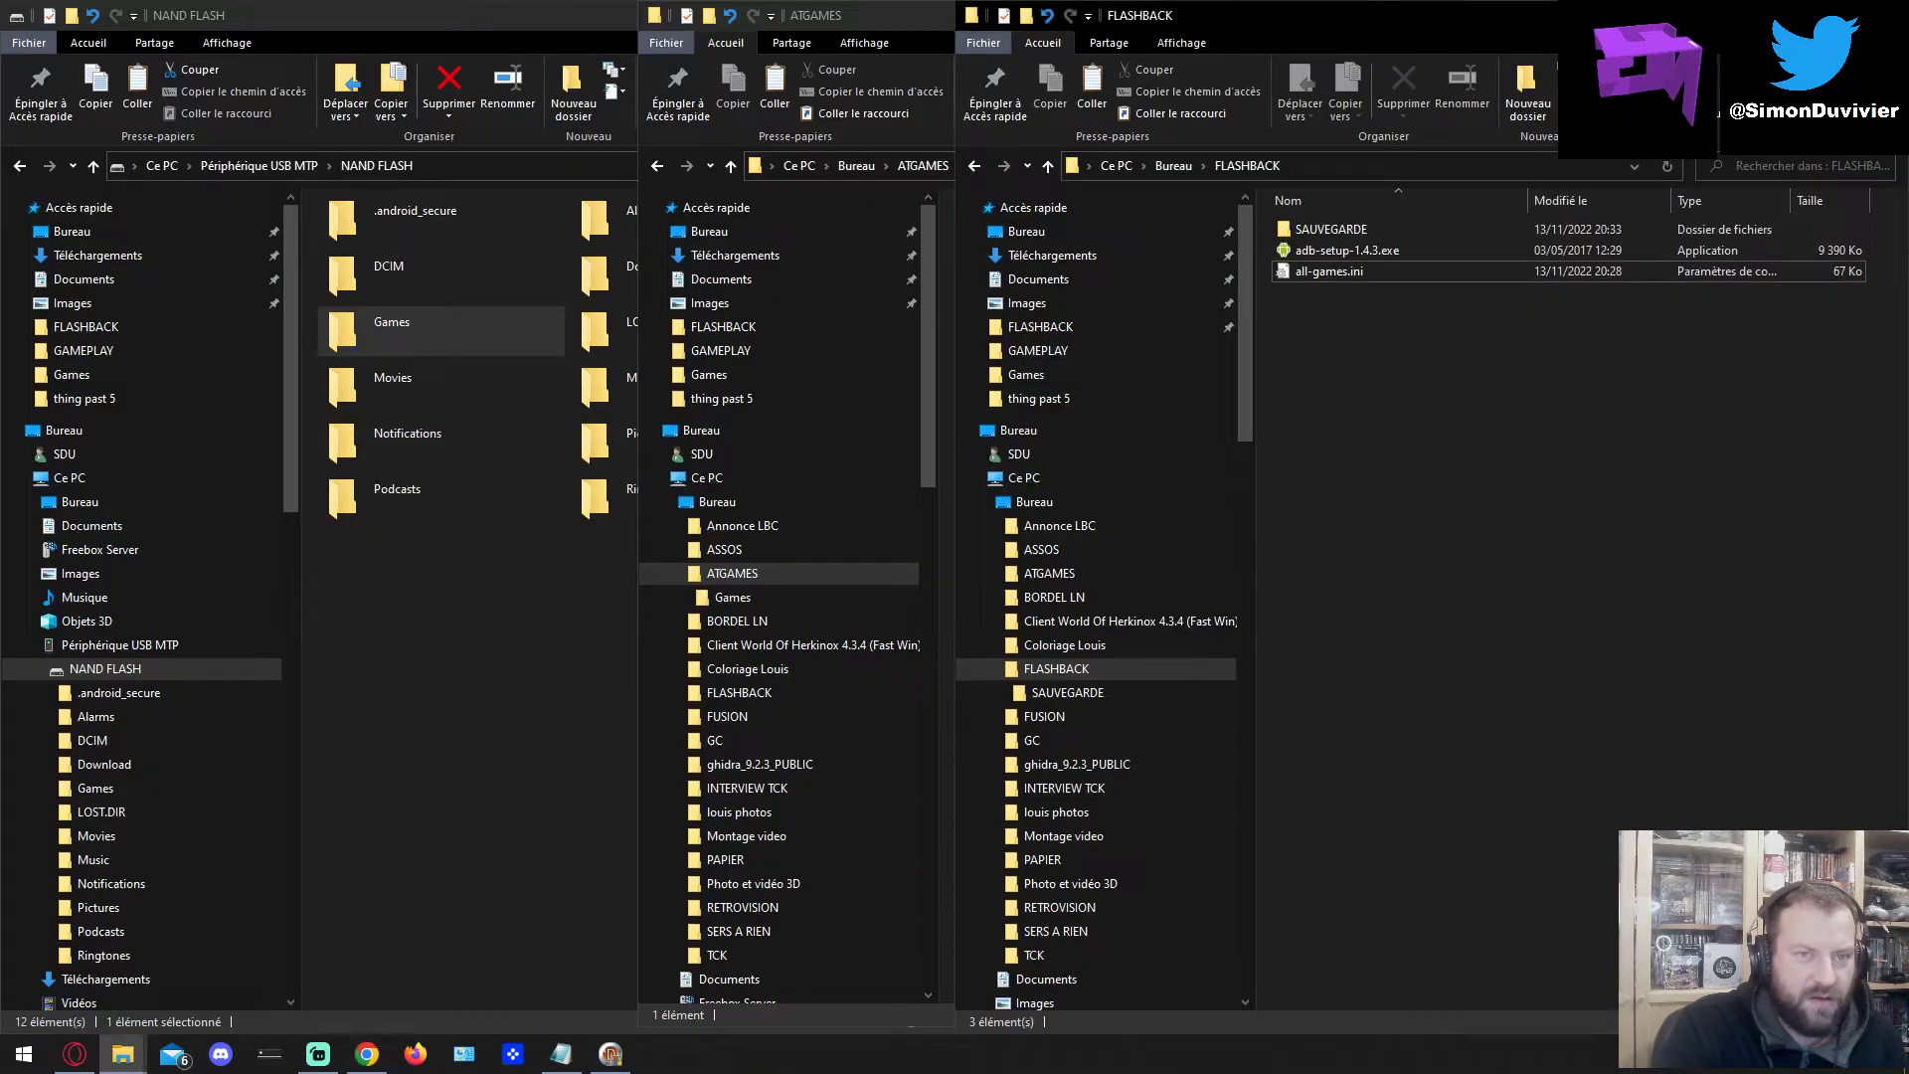
left_click(1309, 276)
left_click(1325, 231)
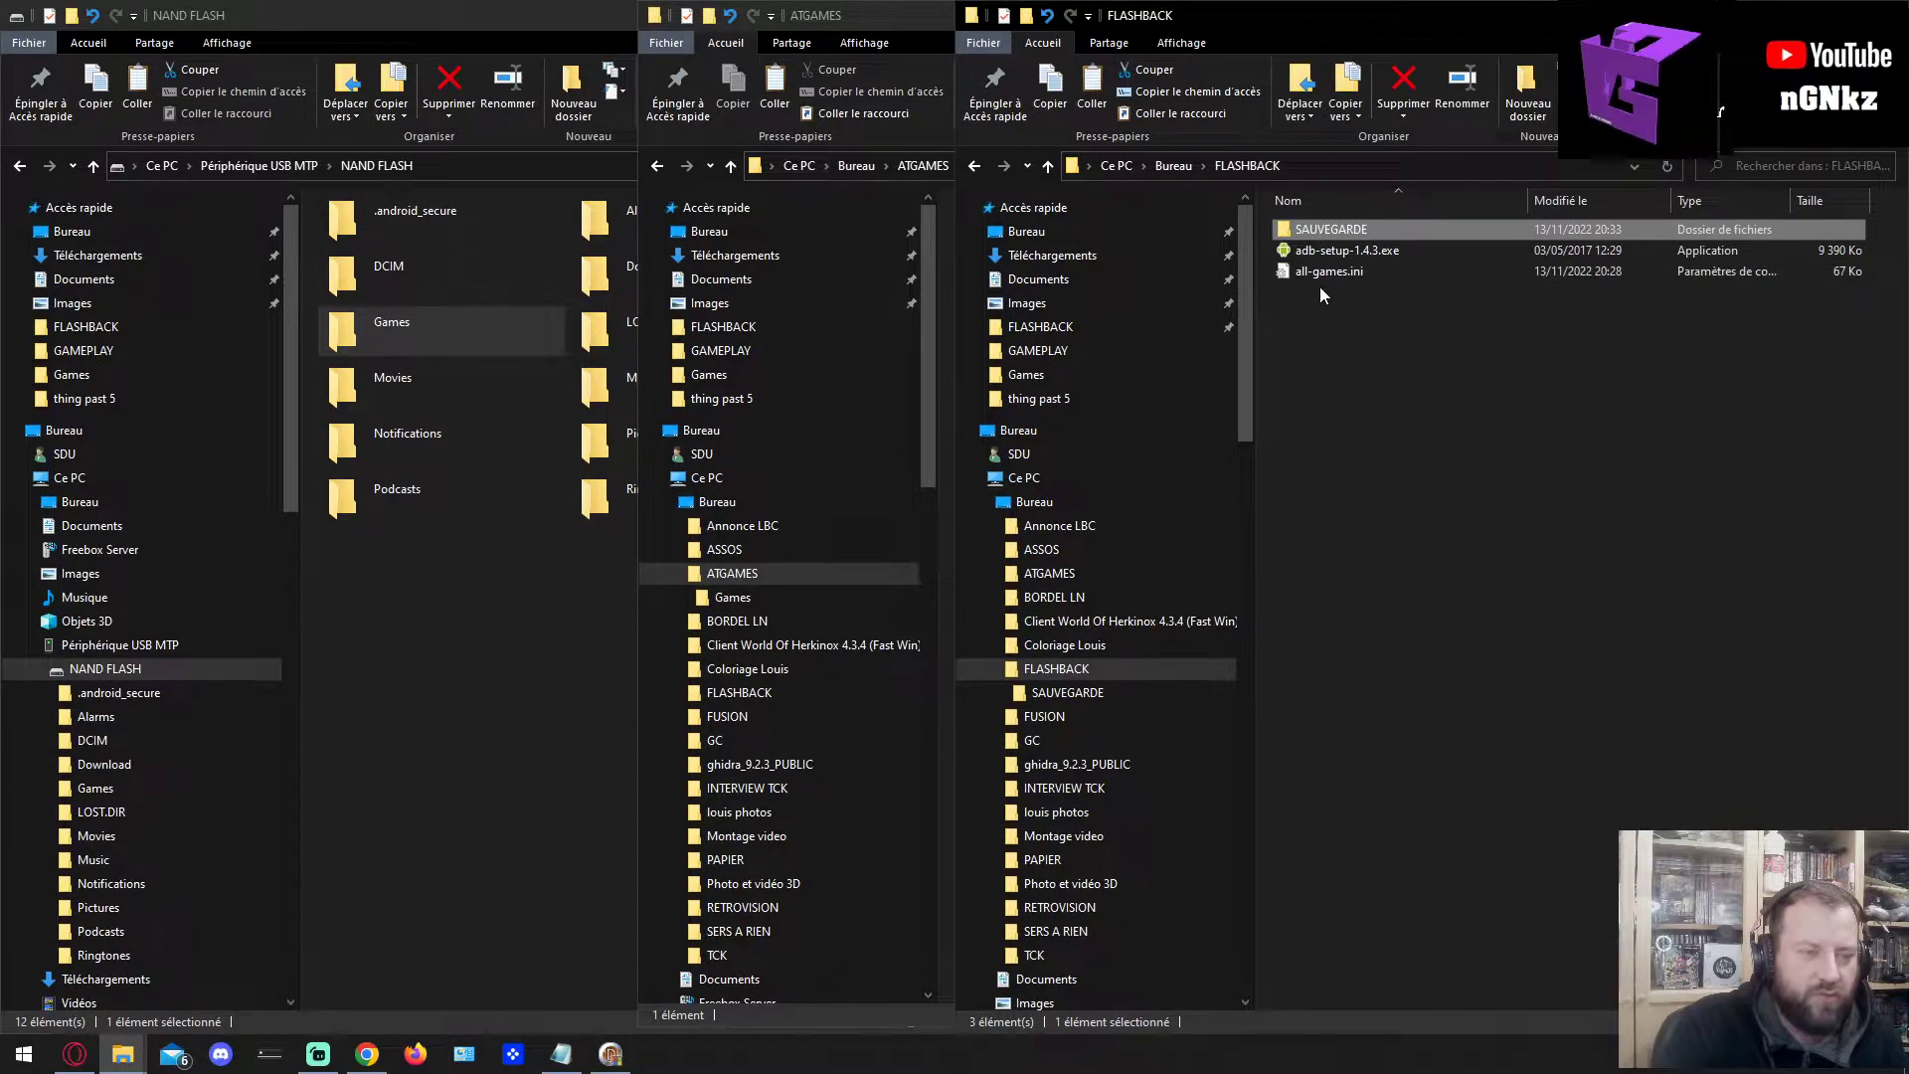
left_click(1321, 279)
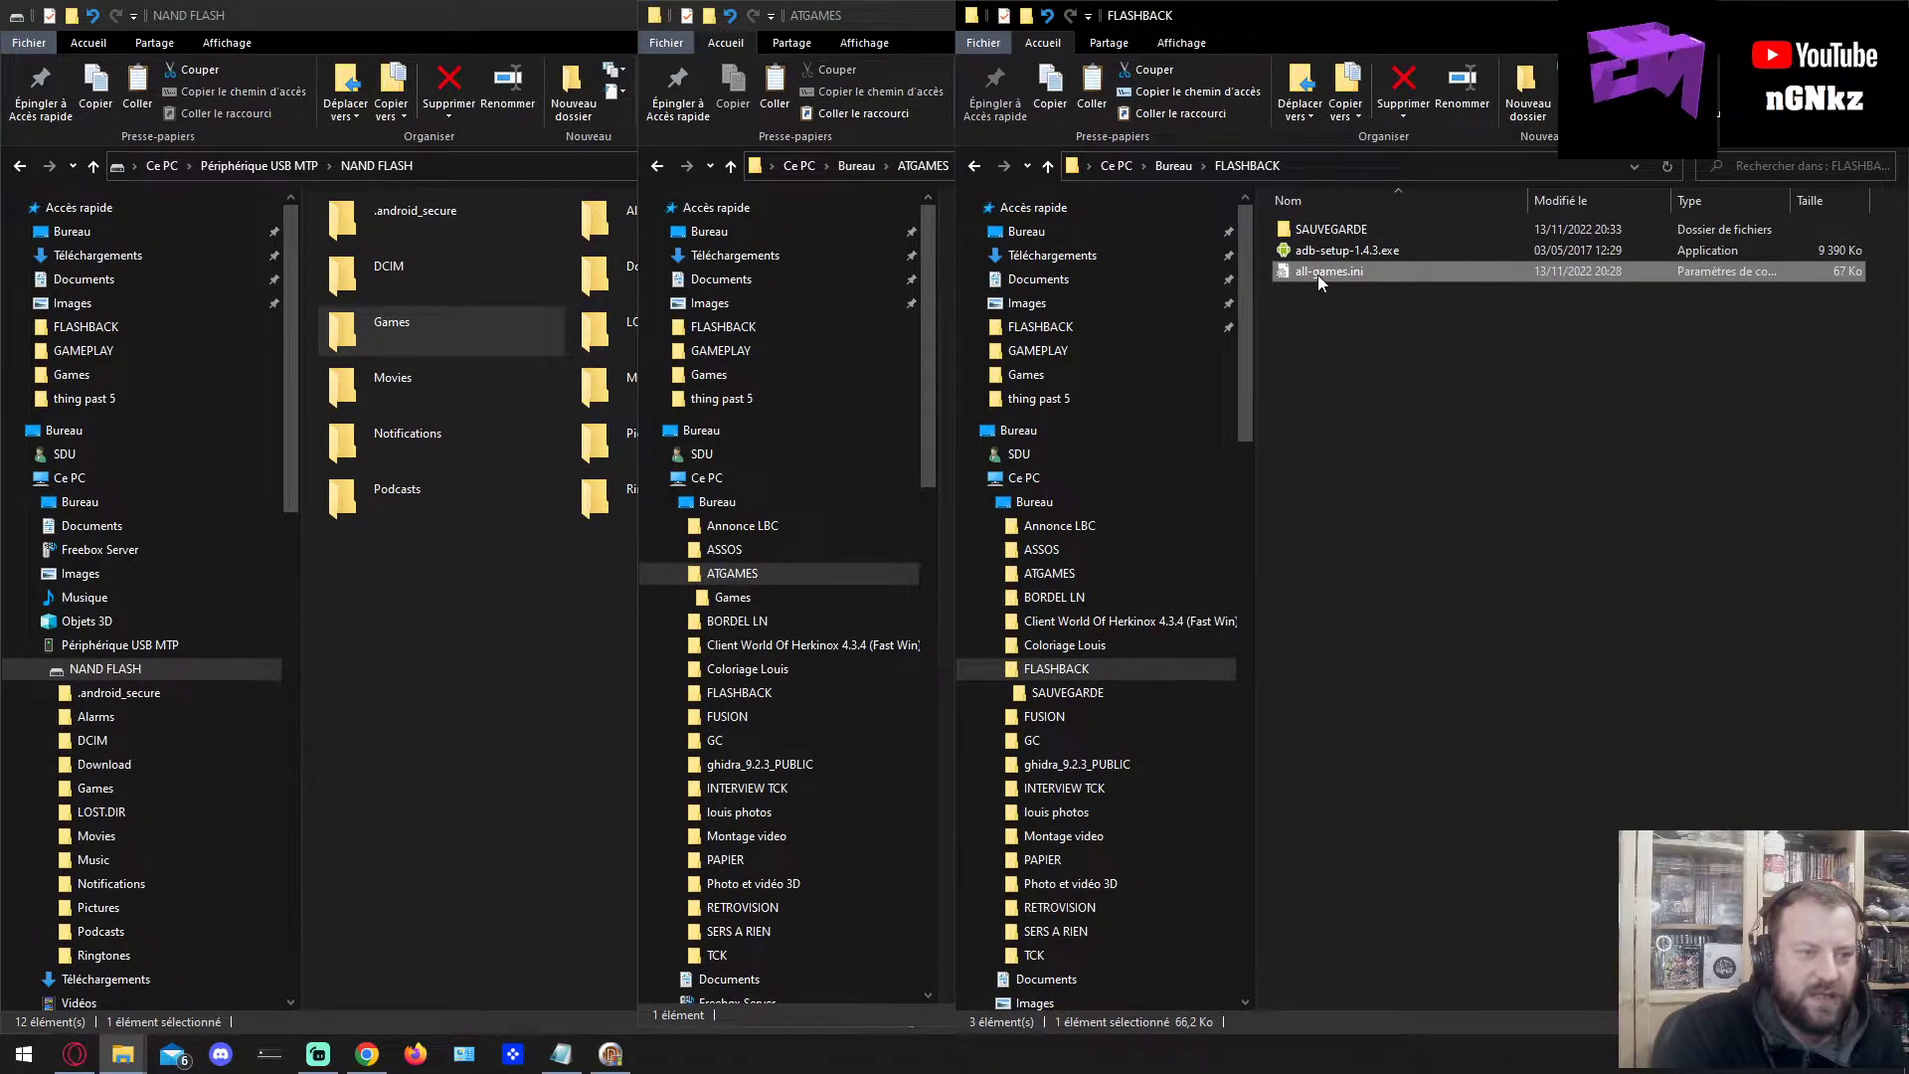
right_click(1318, 276)
mouse_move(1393, 467)
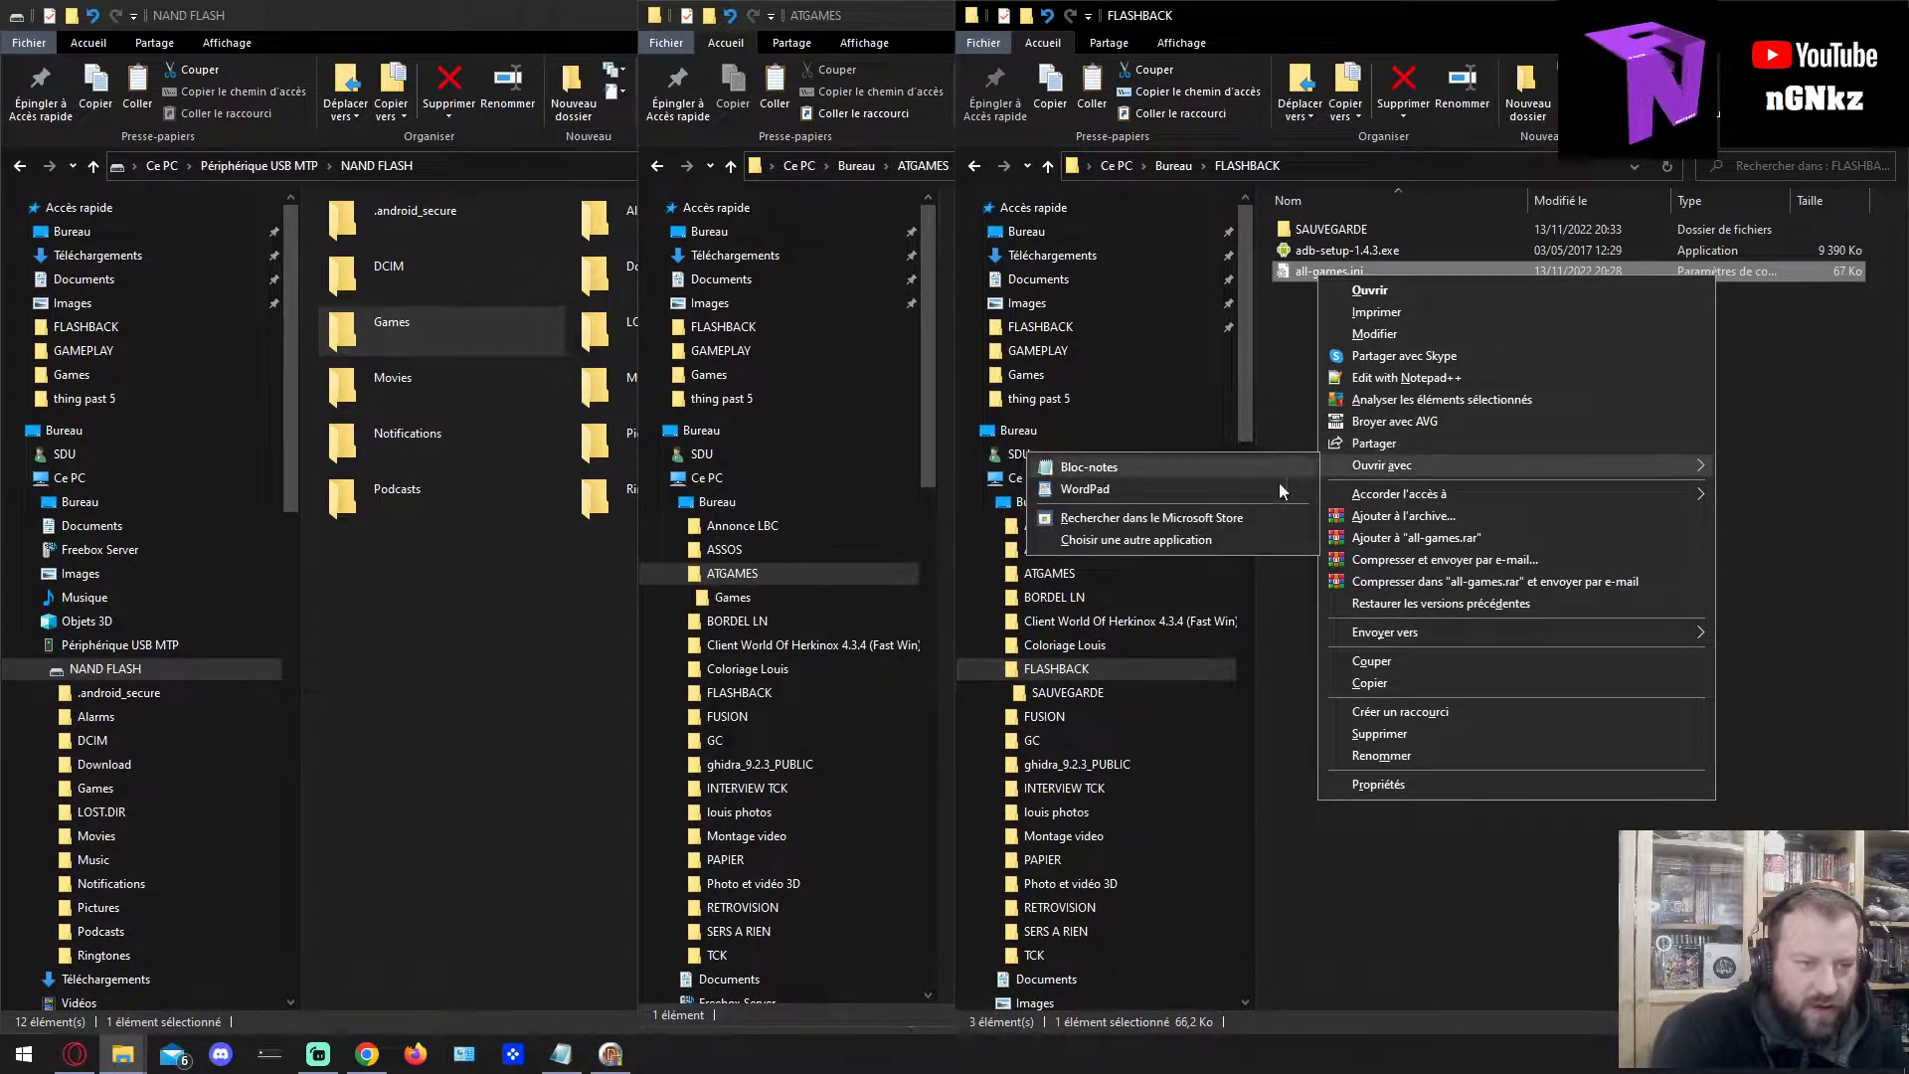
left_click(1179, 469)
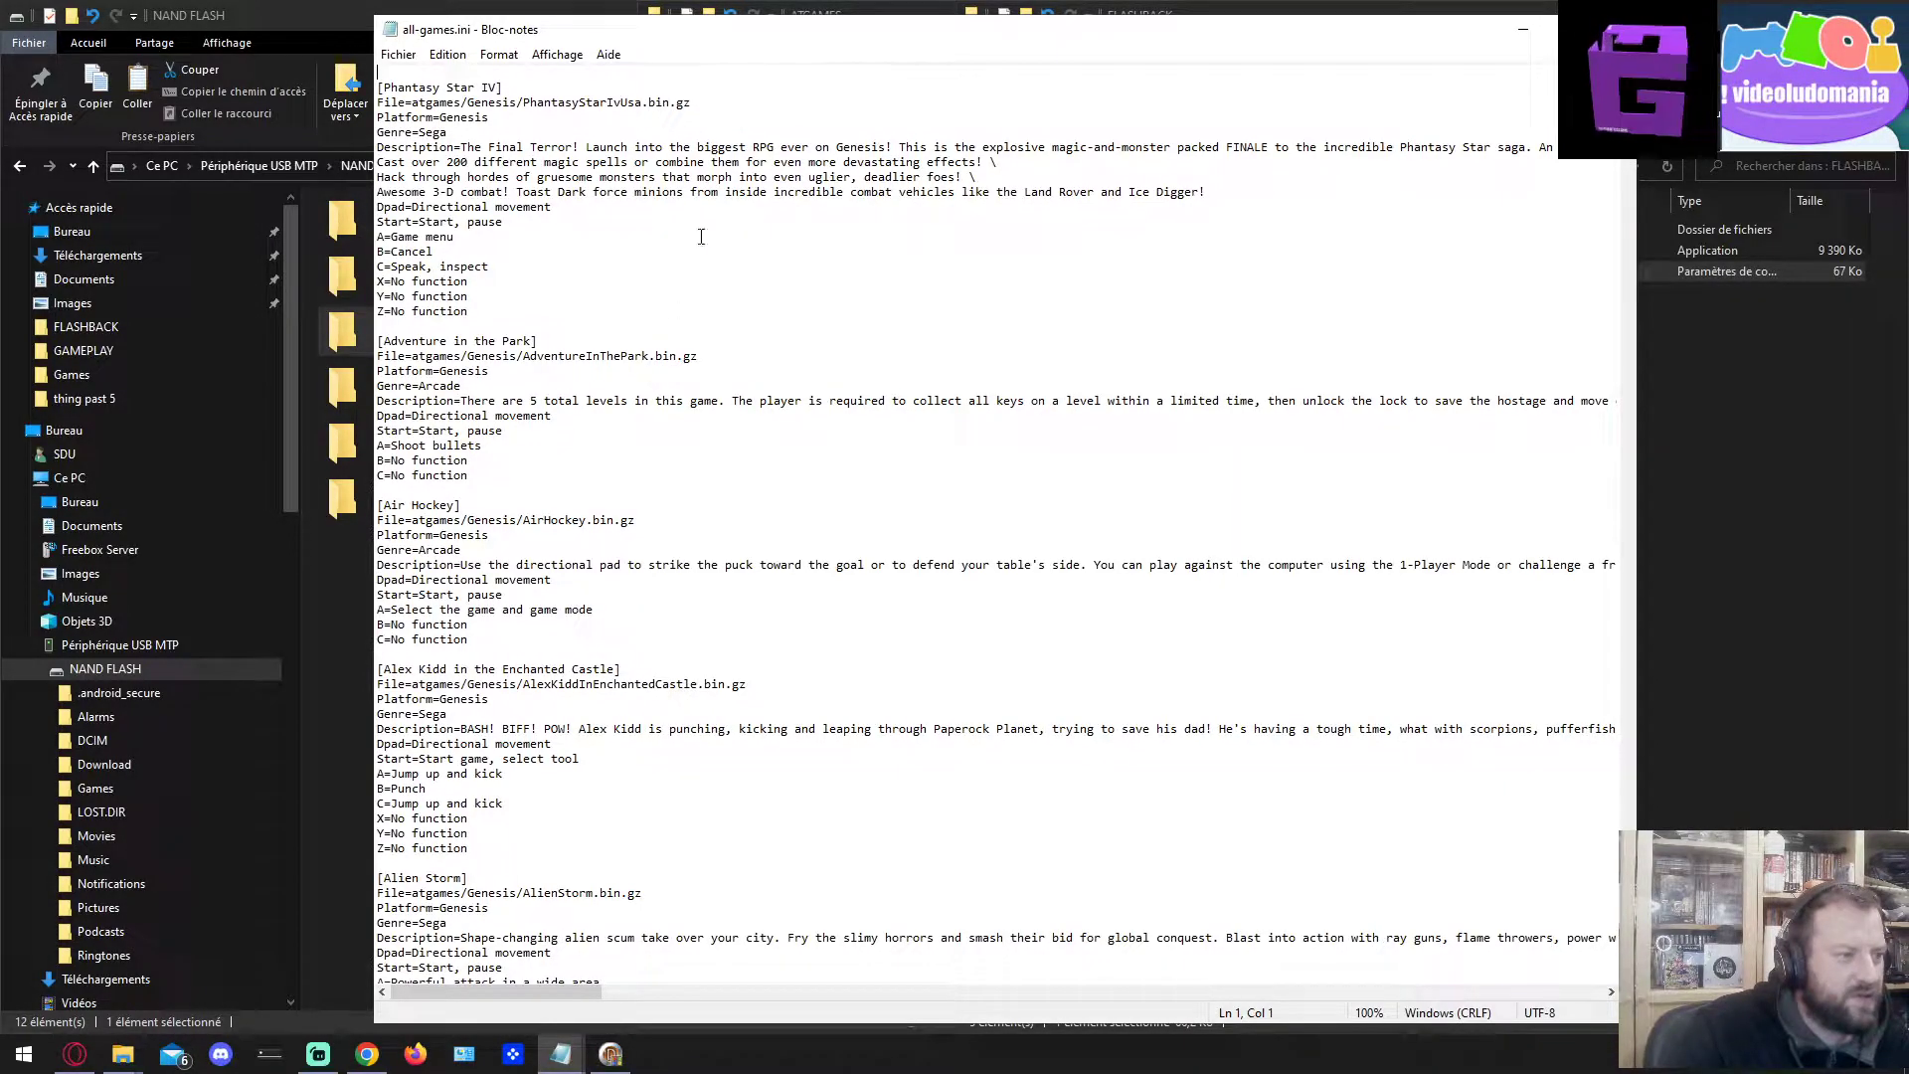
Duplicate the whole [Super Columns] entry at the end of all-games.ini, leaving a blank line between the two entries.
scroll(682, 368, "down", 18)
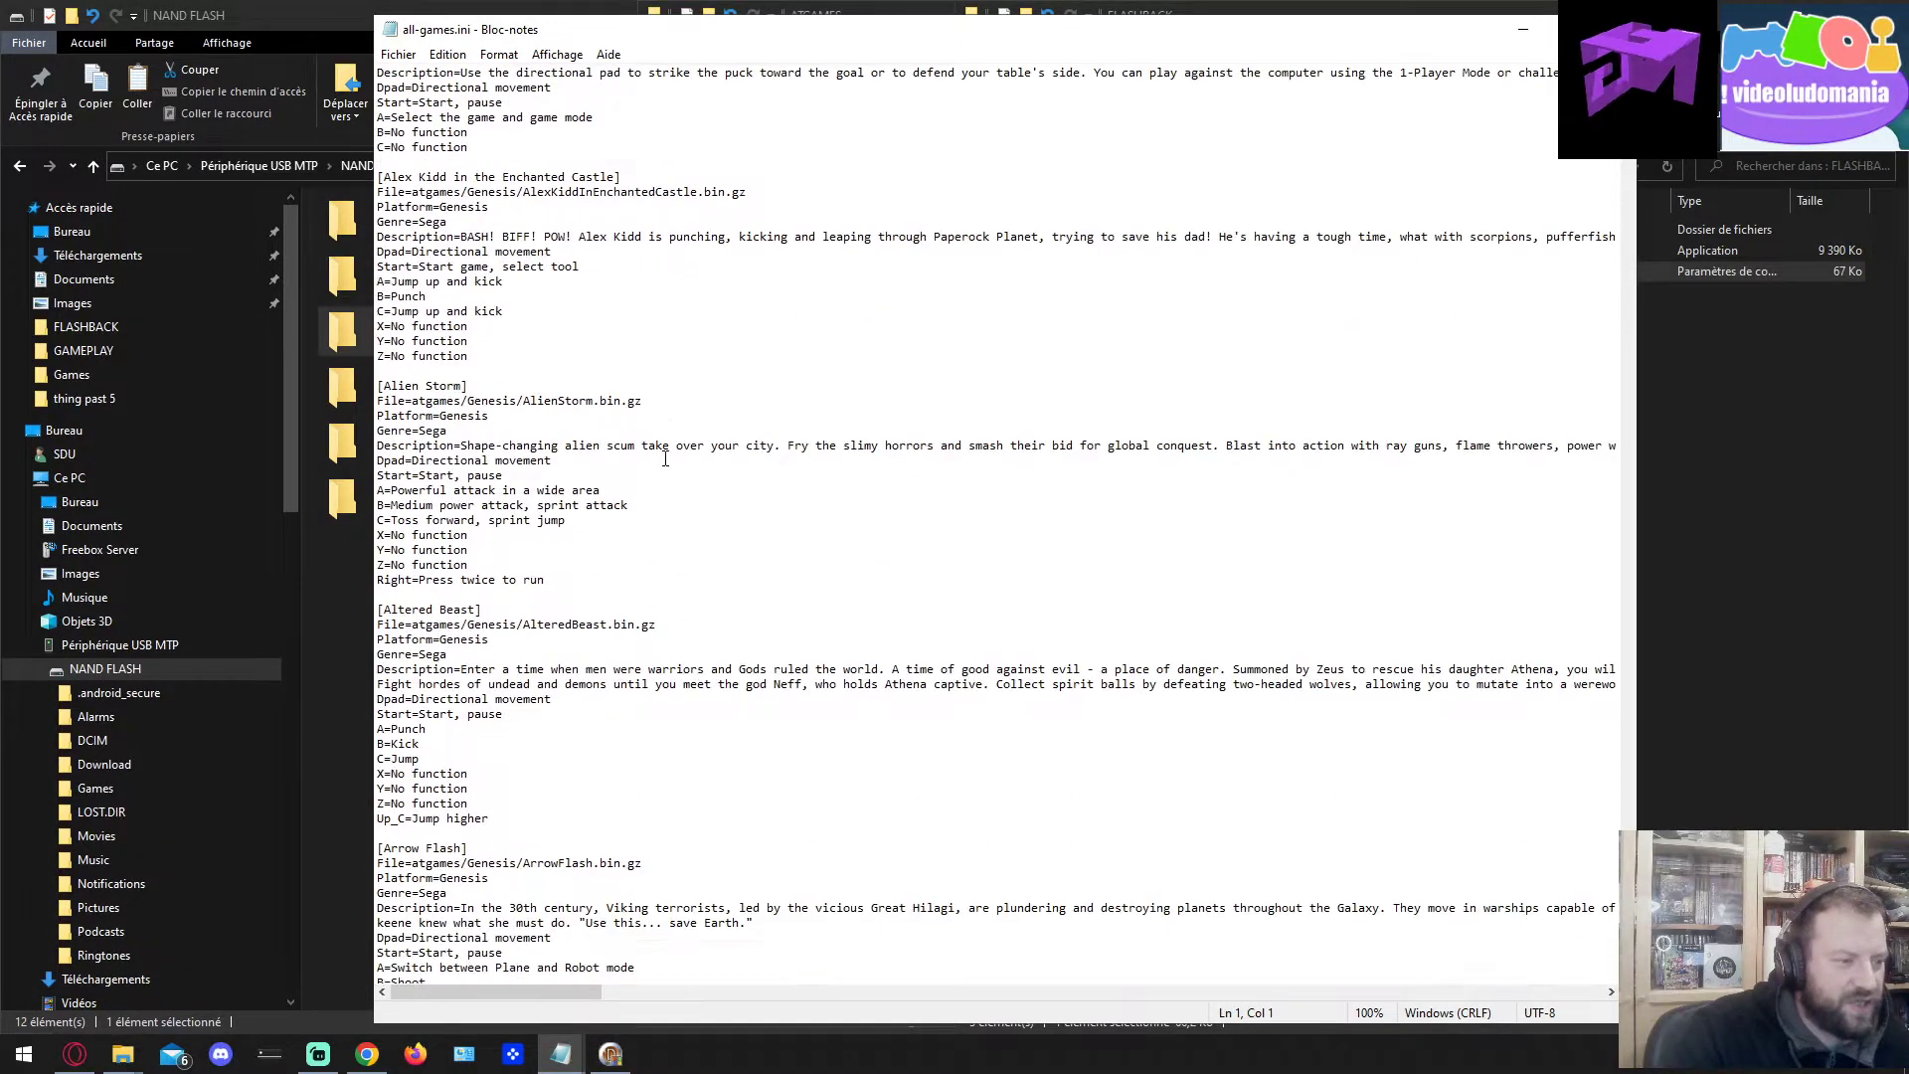
scroll(661, 458, "down", 20)
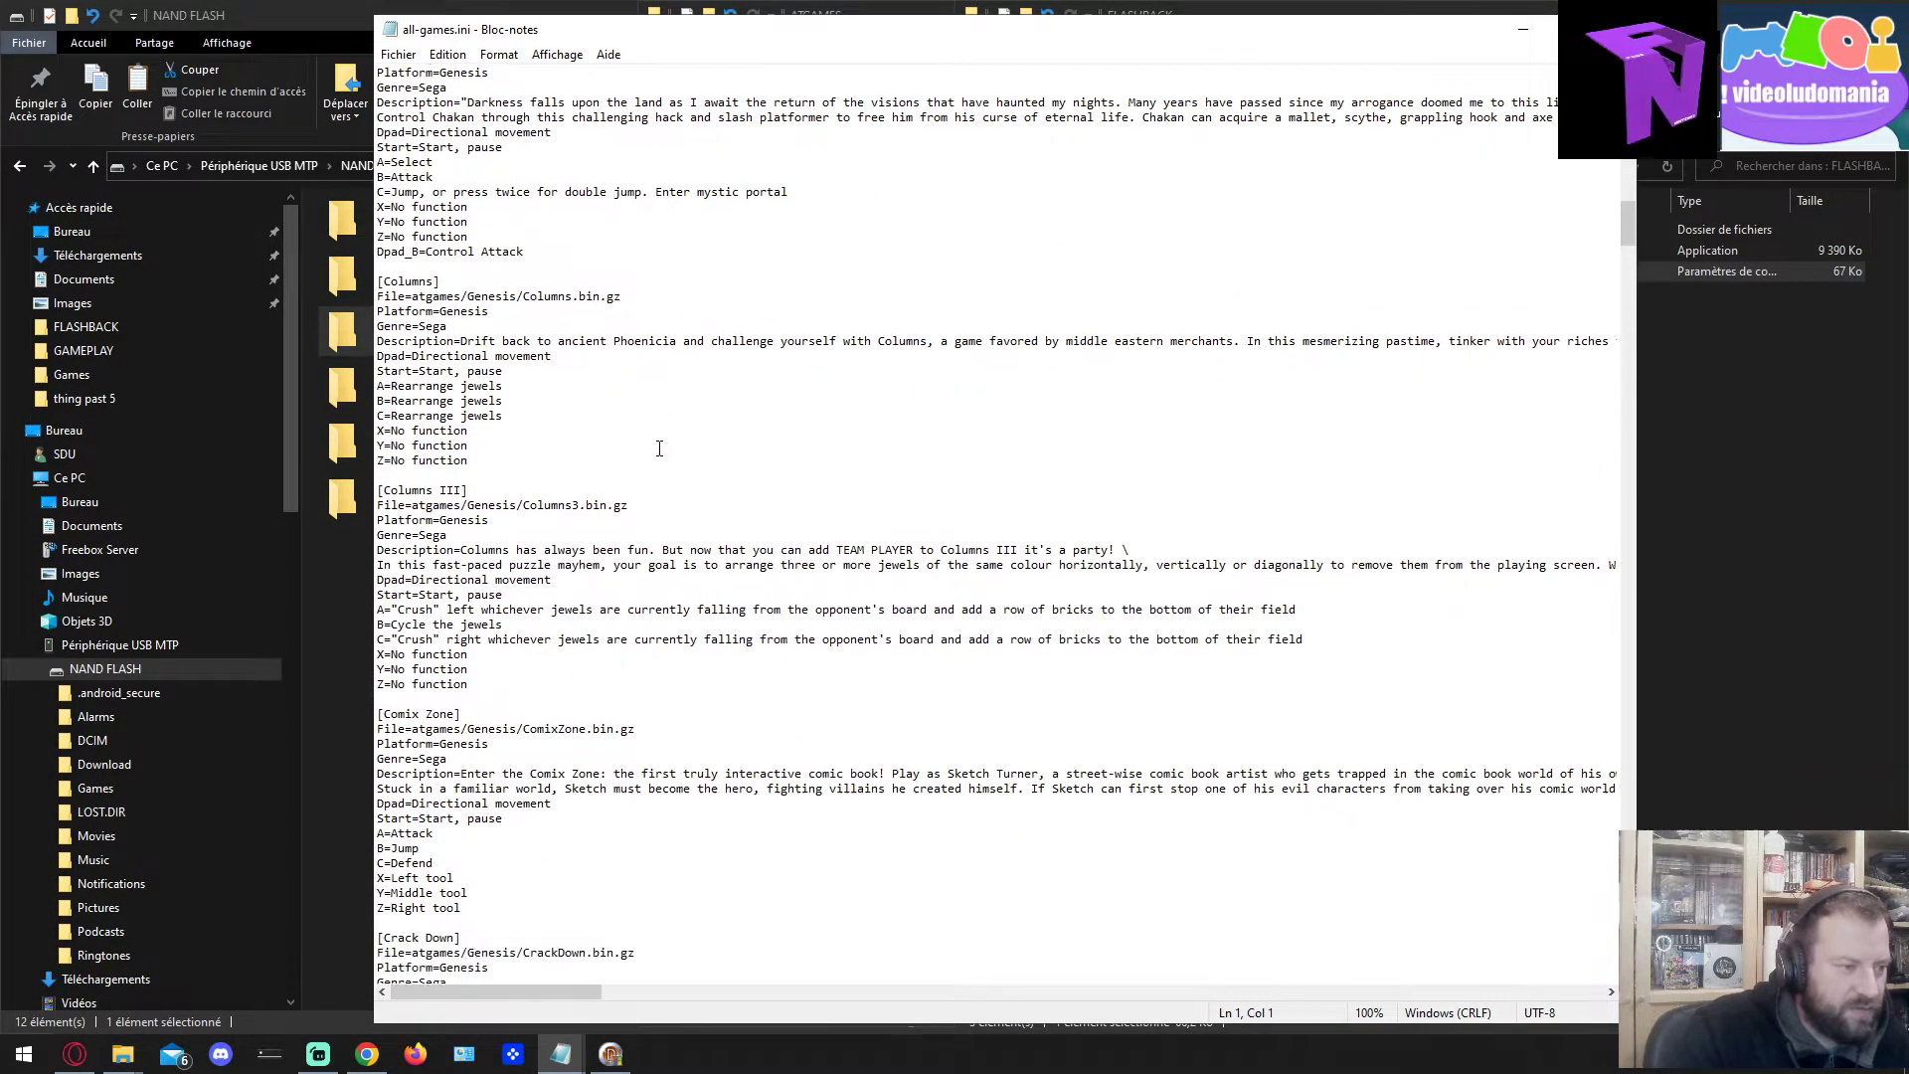
scroll(657, 457, "down", 8)
left_click_drag(1628, 257, 1628, 964)
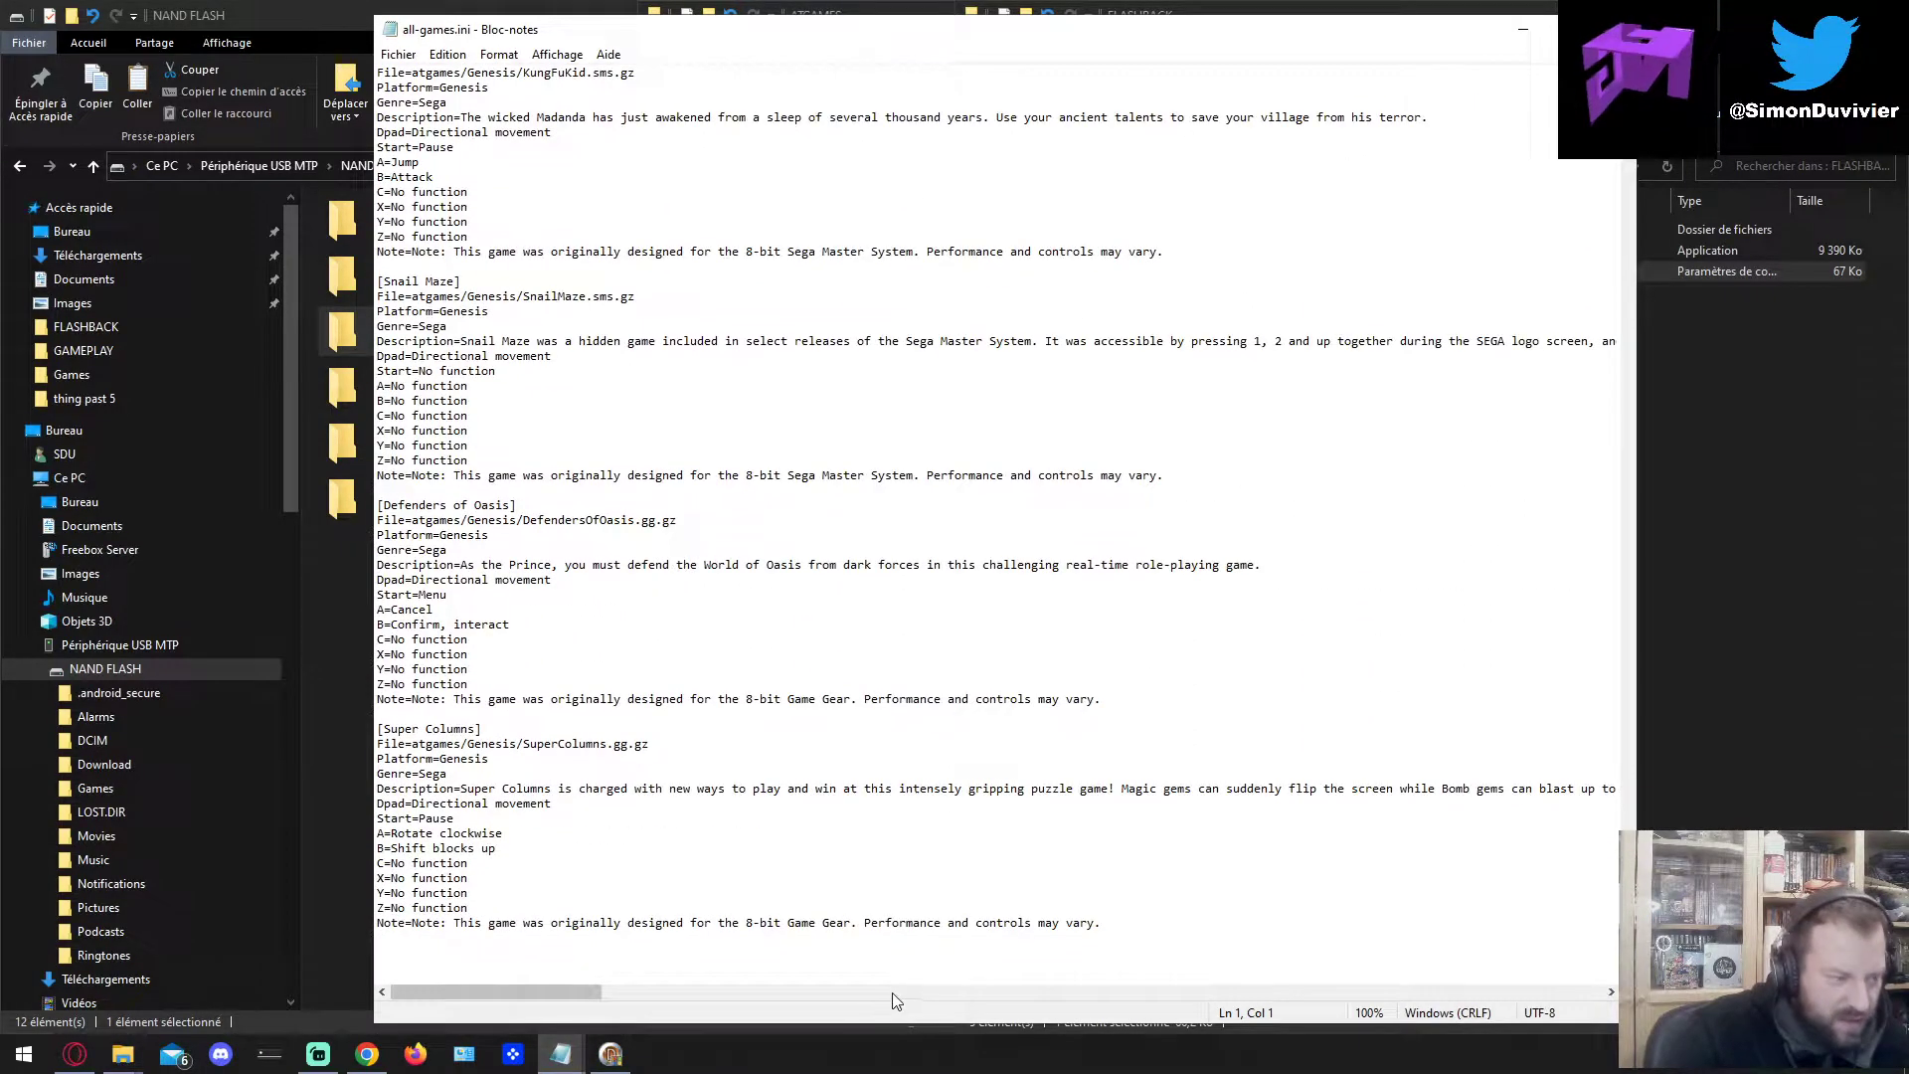
left_click_drag(1122, 922, 379, 727)
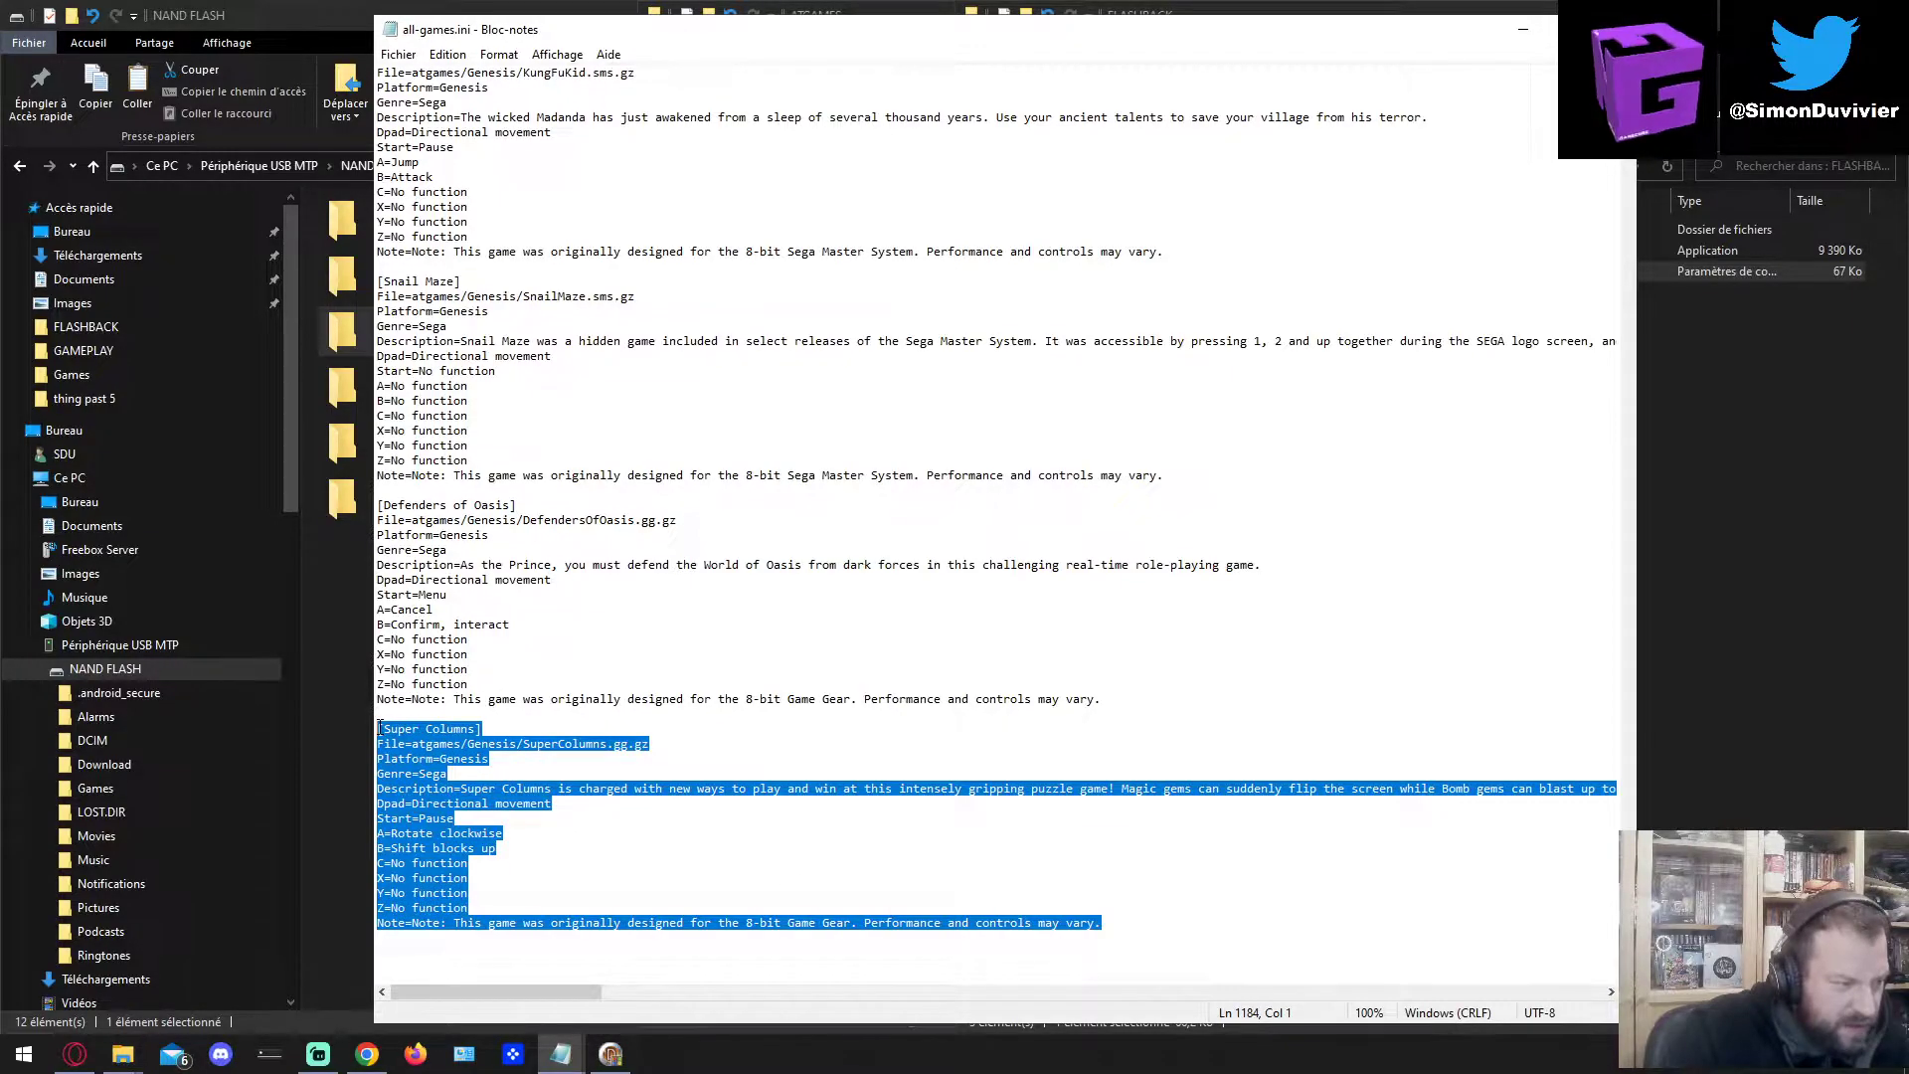
key("ctrl+c")
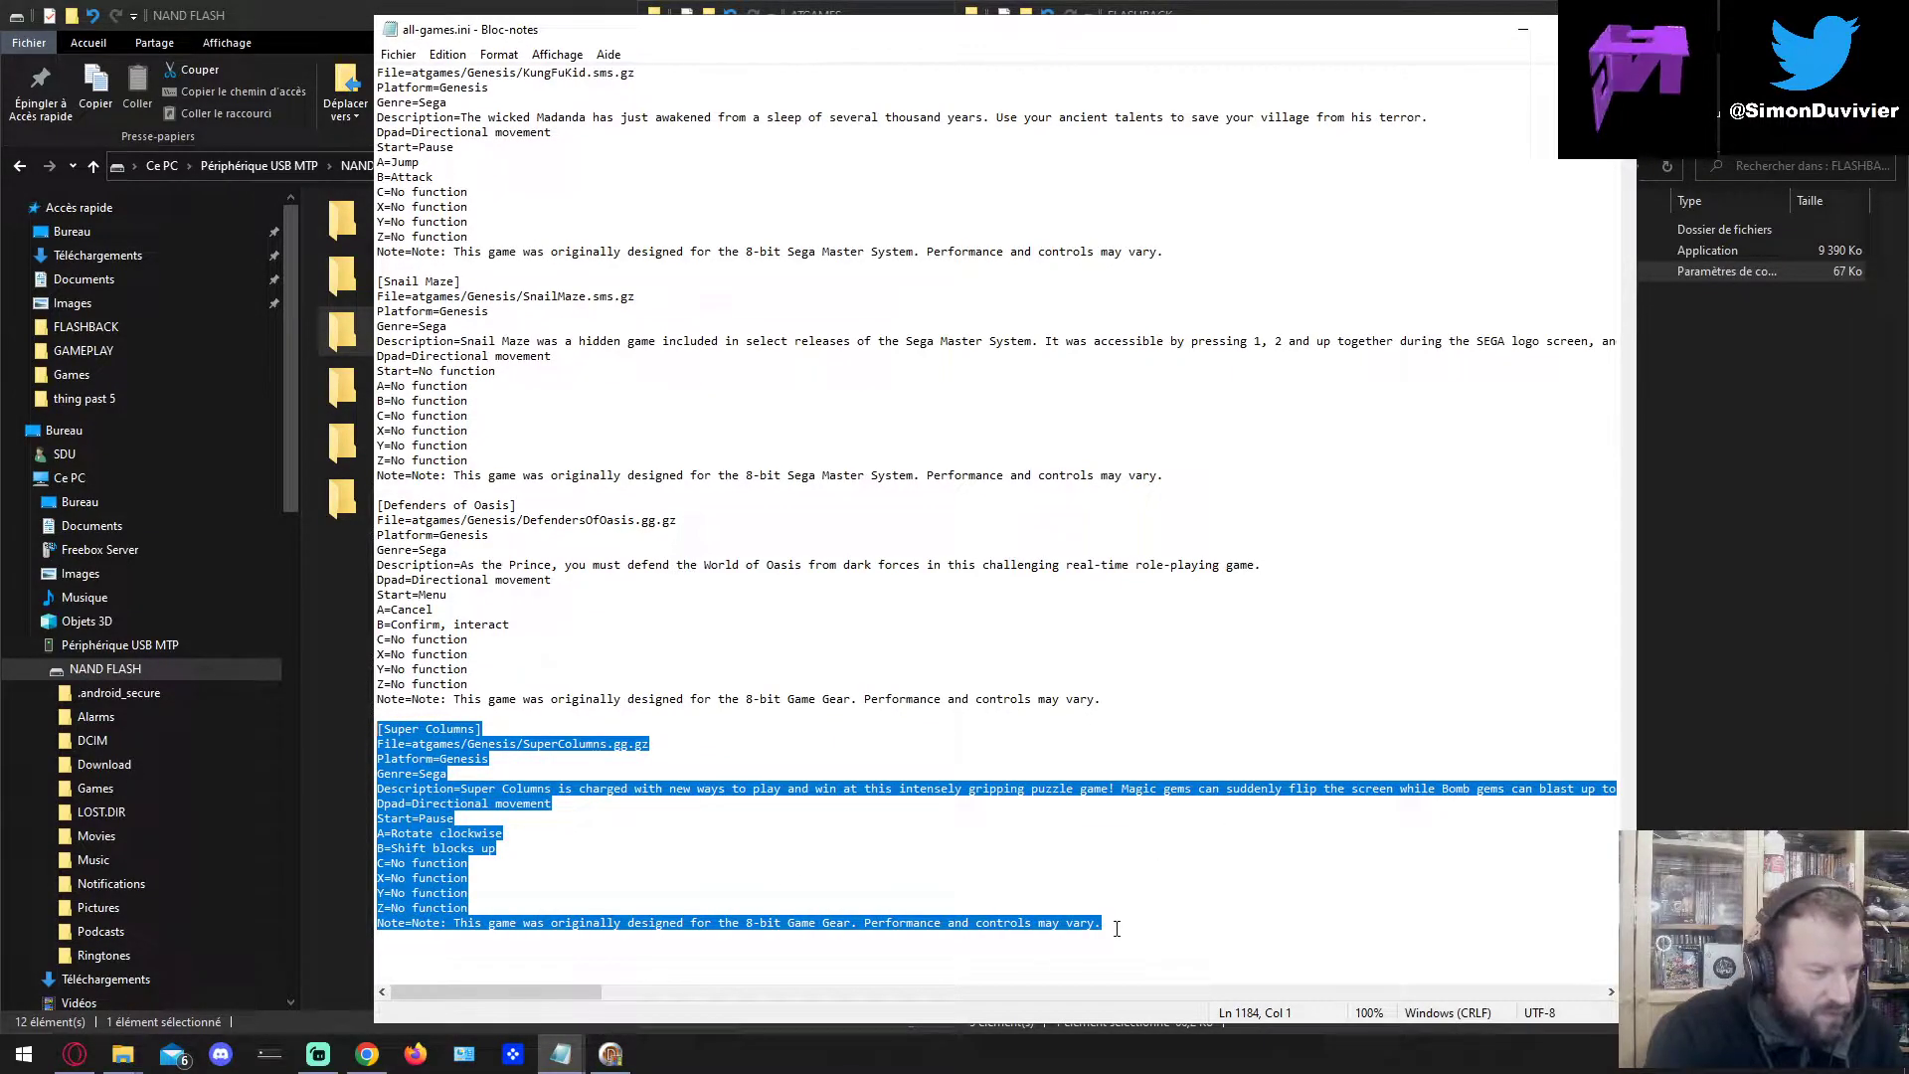
left_click(1114, 925)
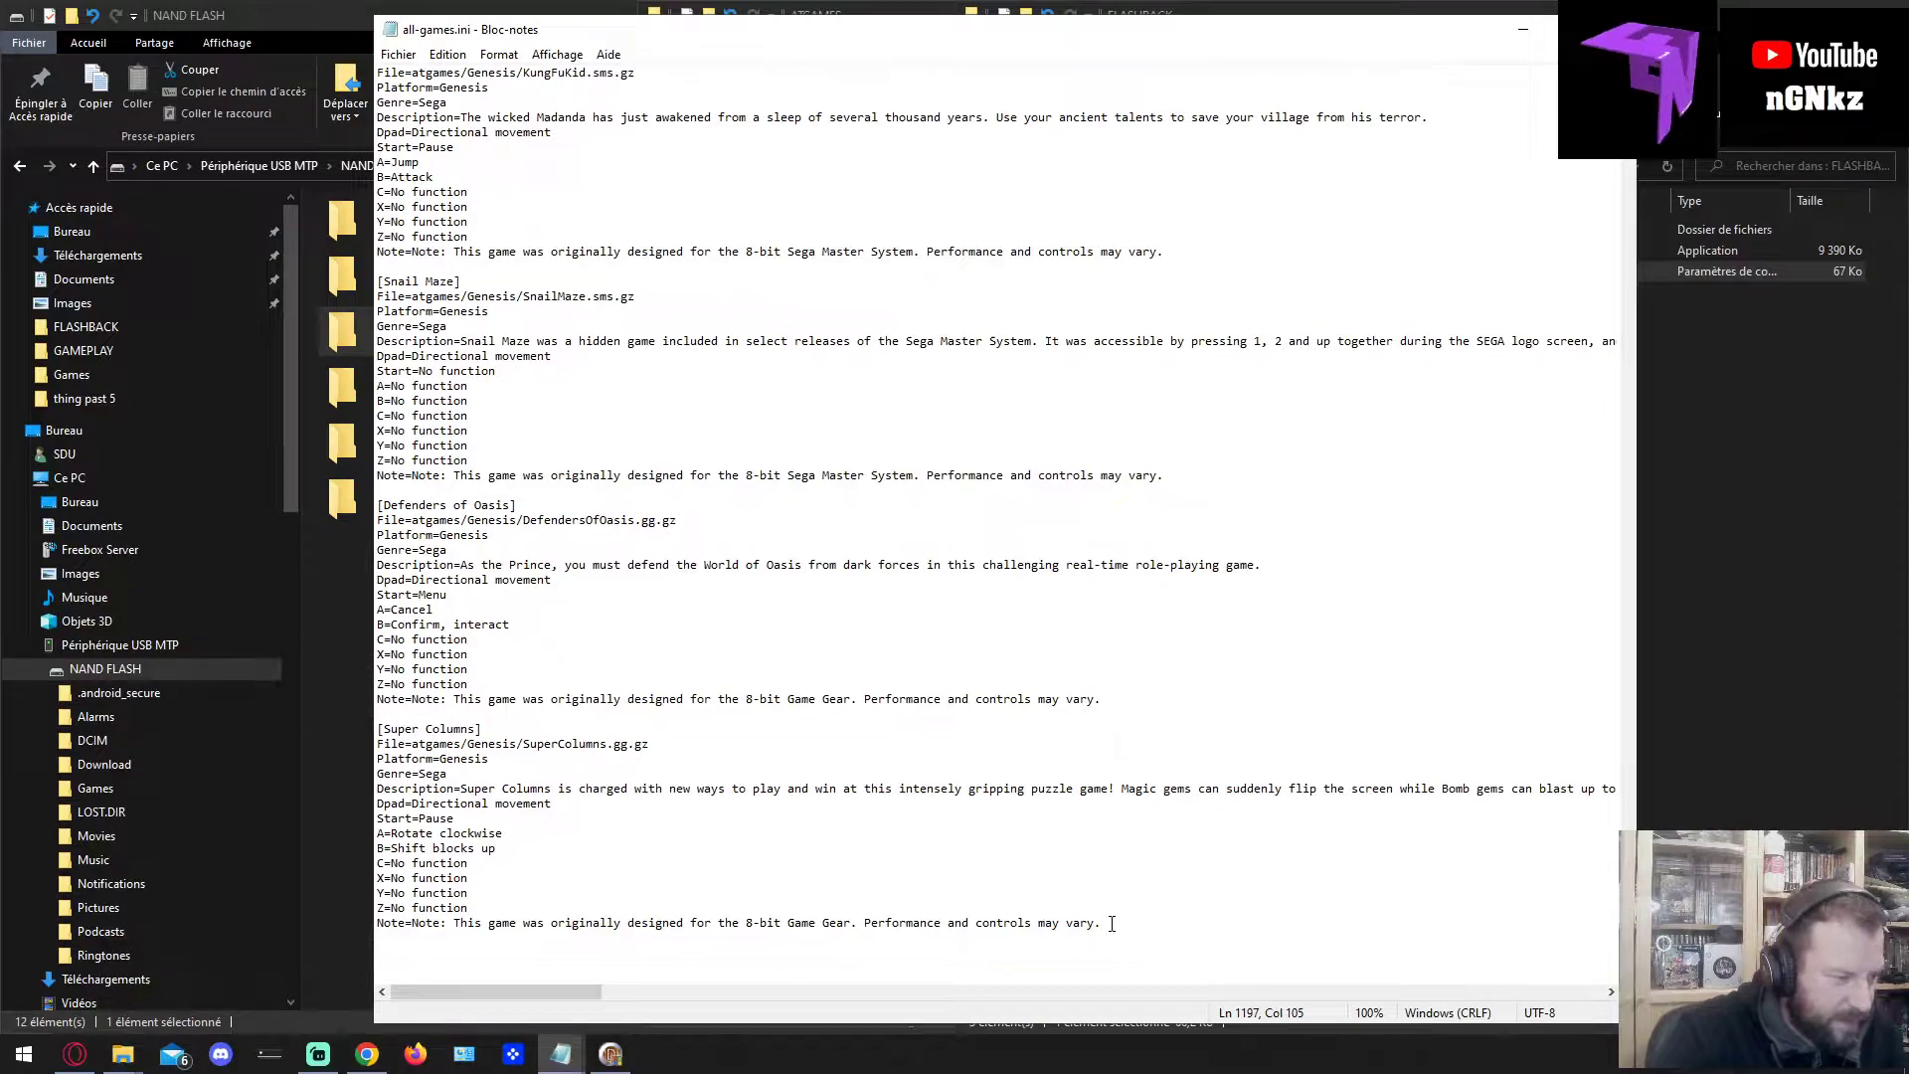
key("Return")
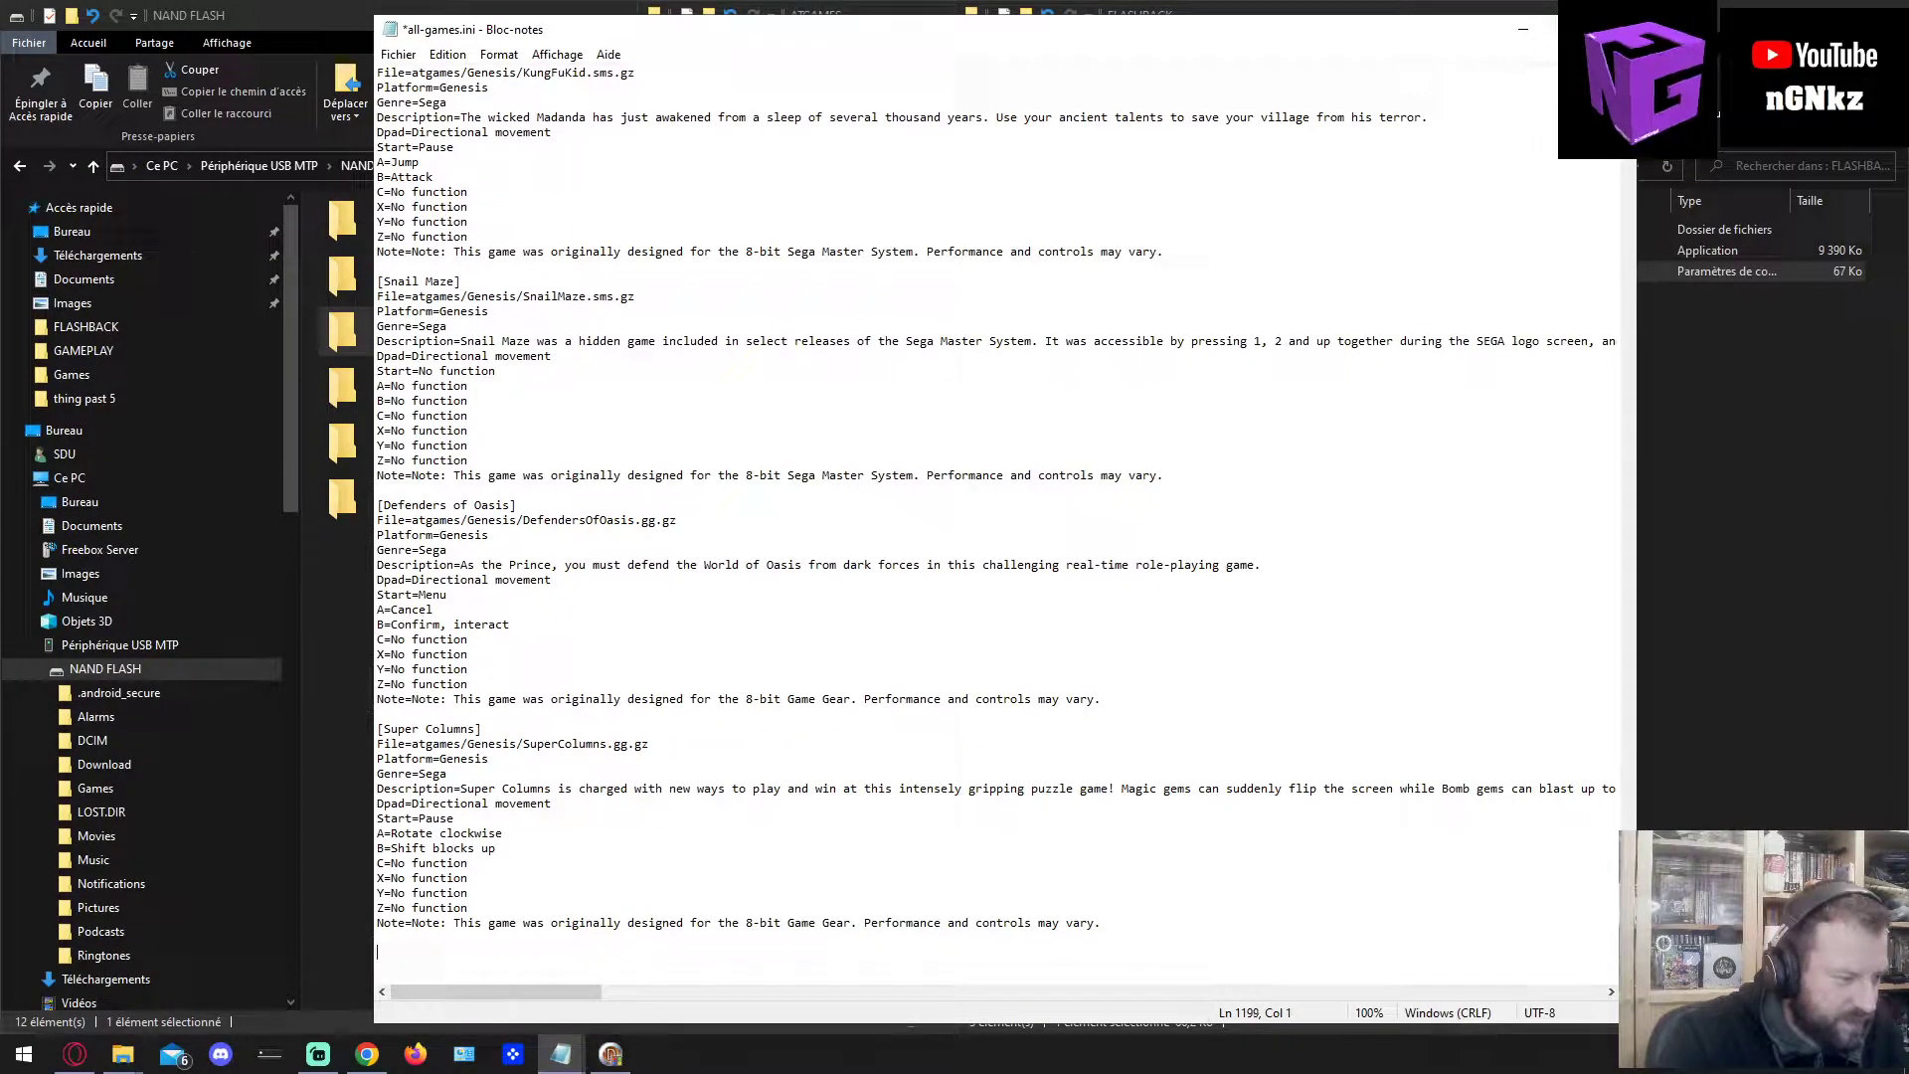
key("ctrl+v")
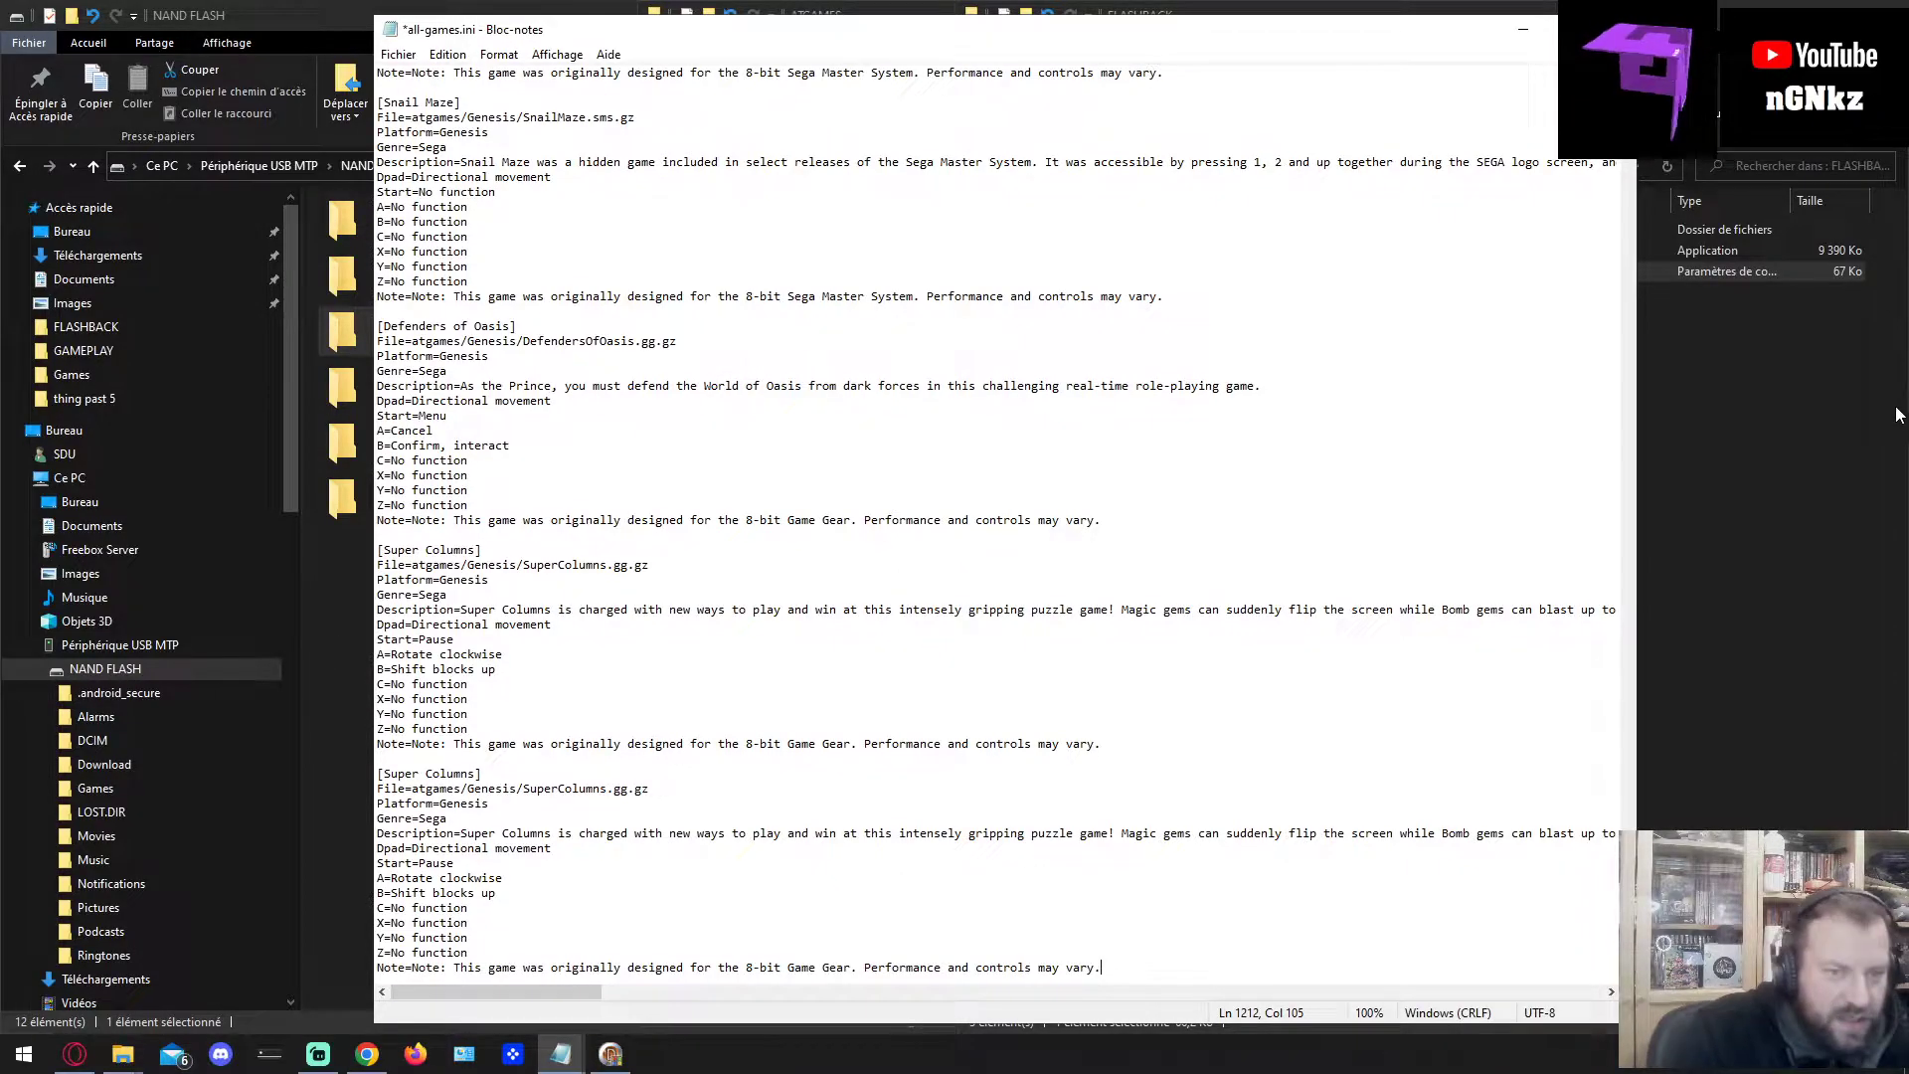
Replace the duplicated entry's title with "Demons of Asterborg", copied from the .bin file's name in ATGAMES > Games.
left_click(1651, 328)
left_click(1173, 165)
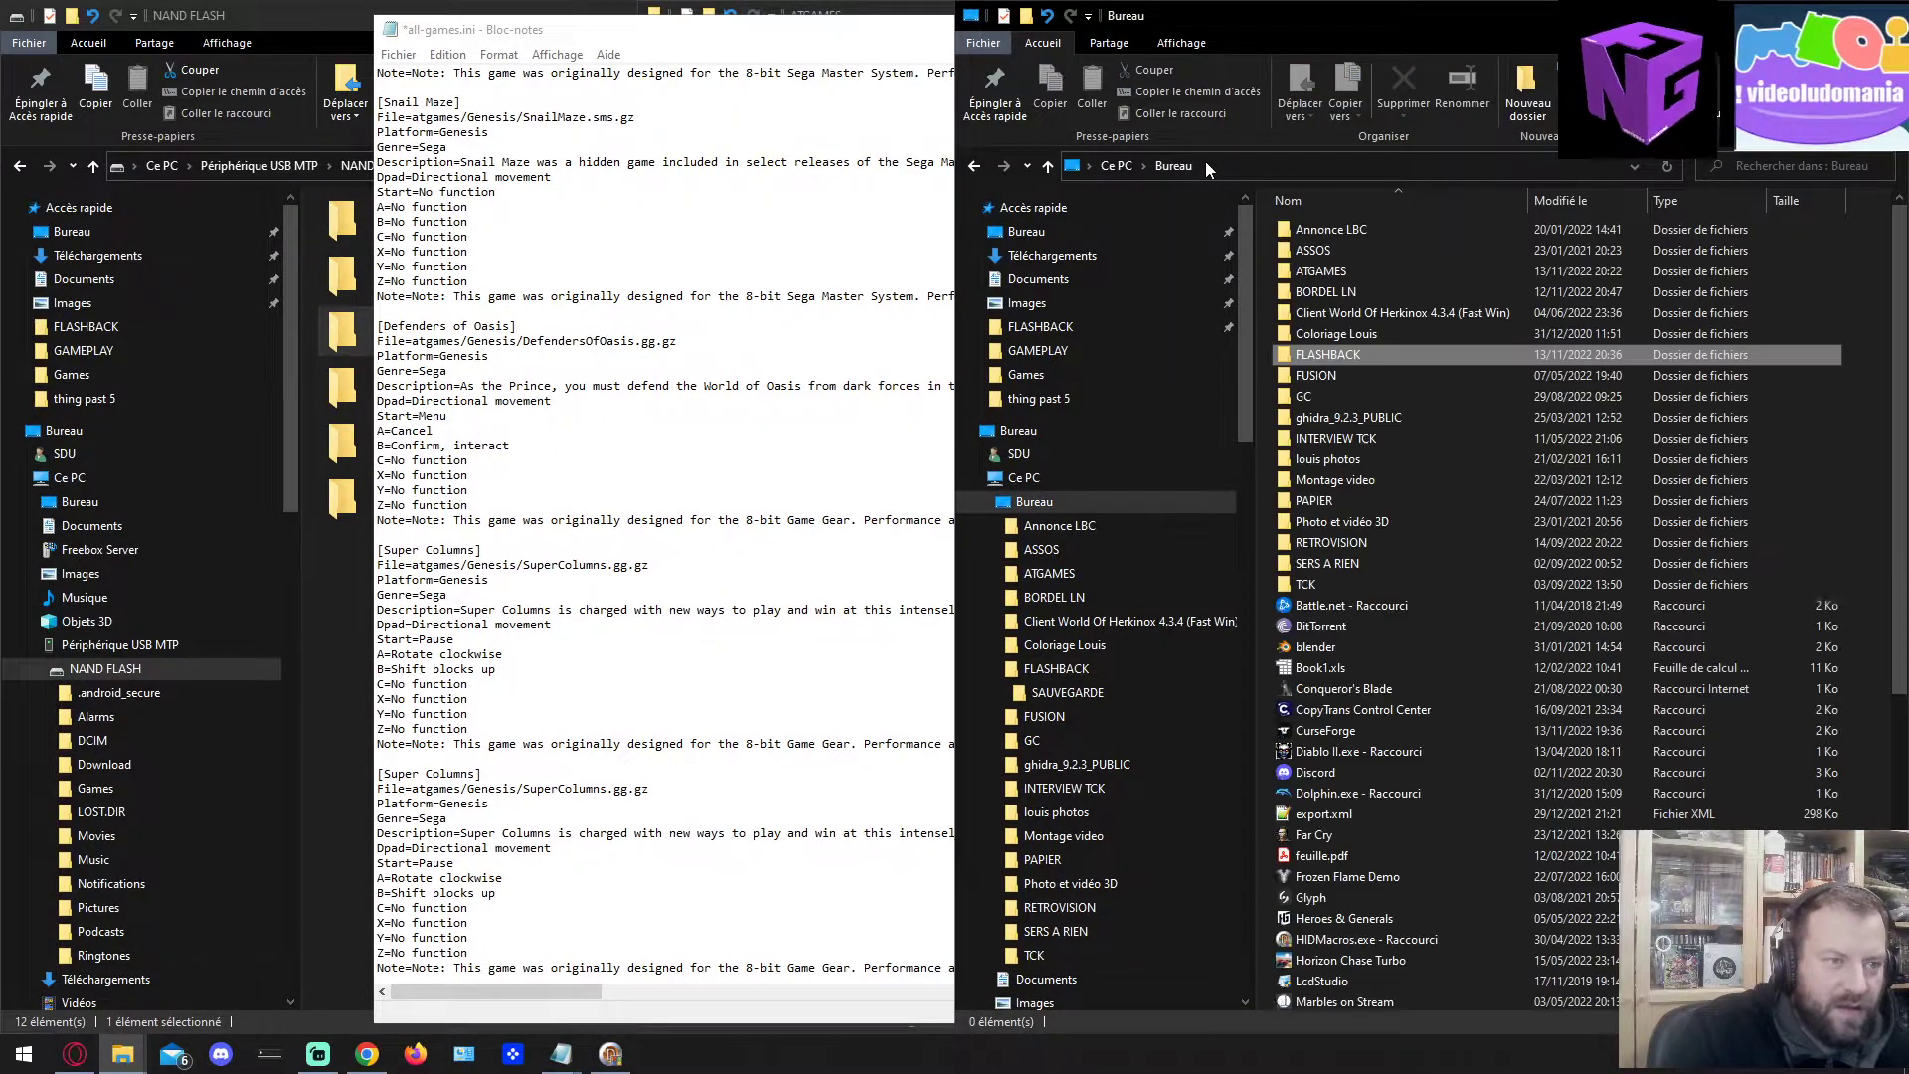
double_click(1324, 282)
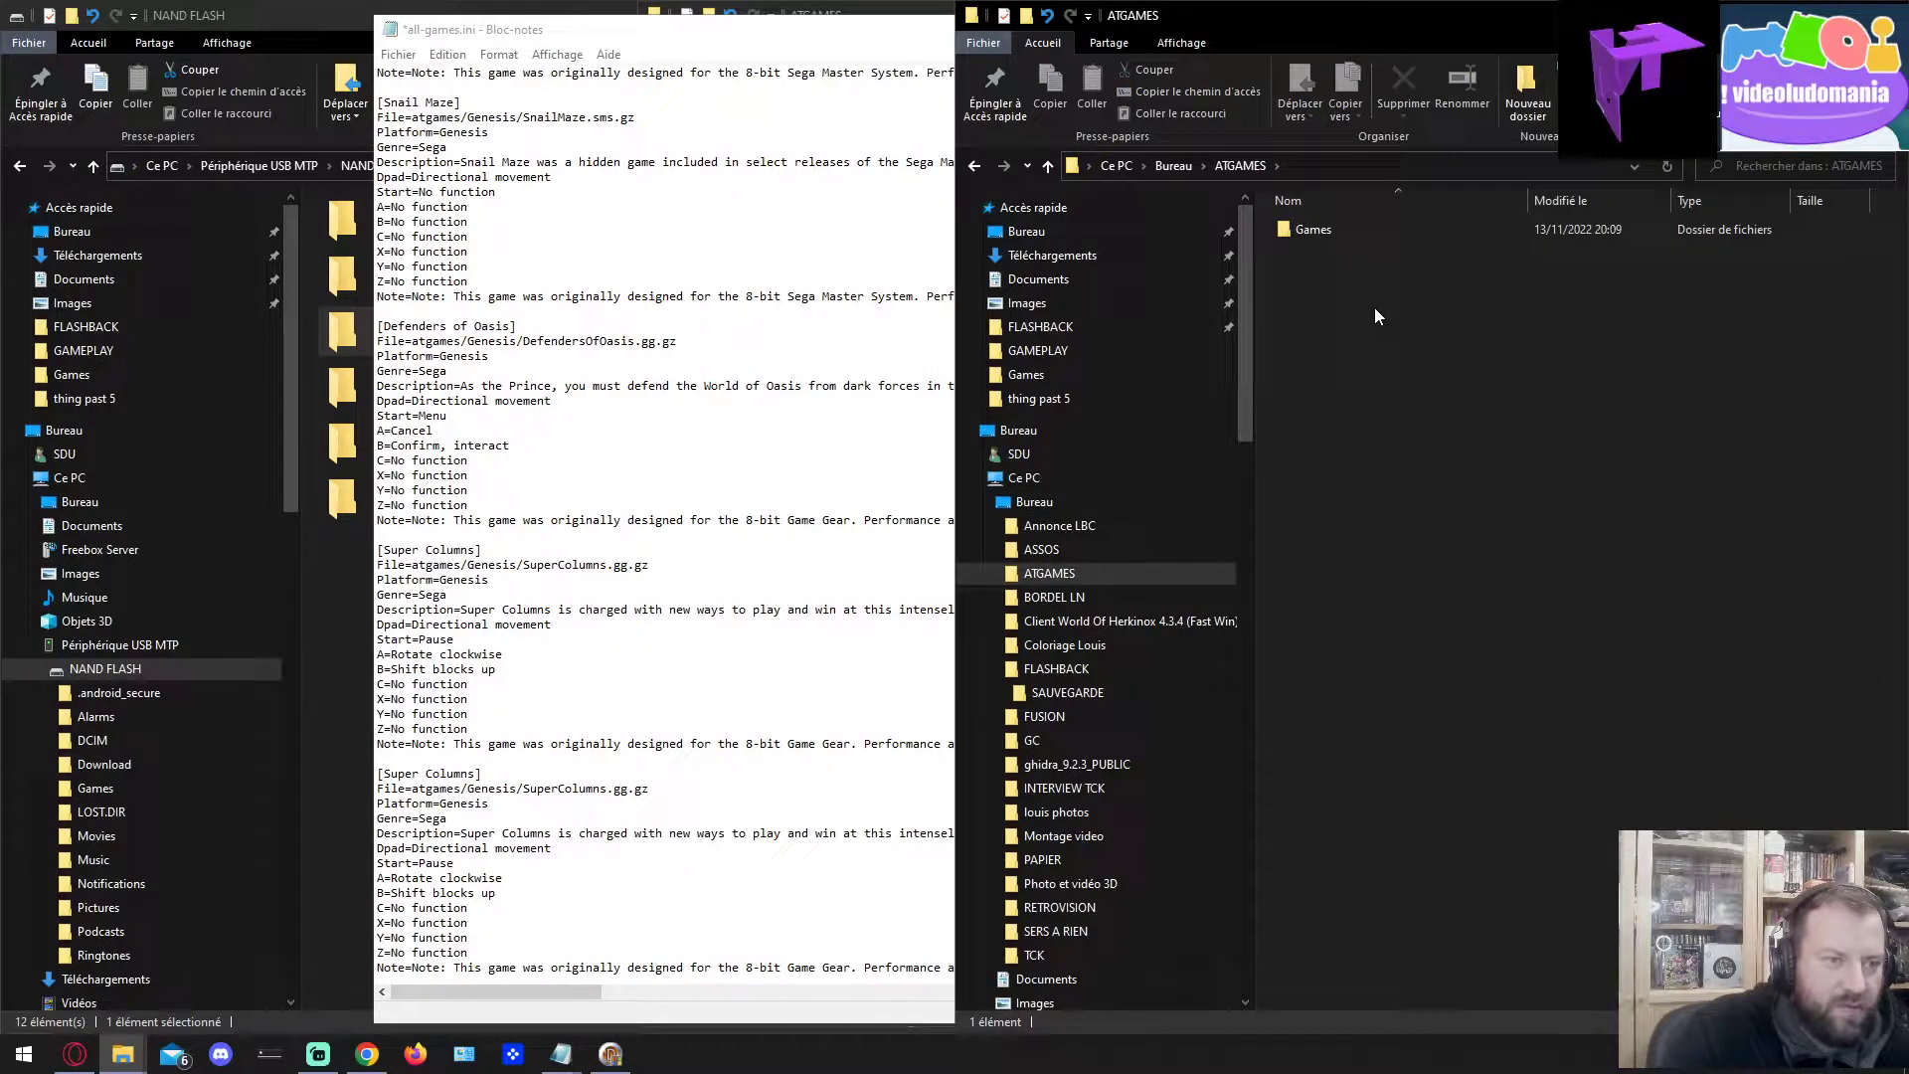
double_click(1326, 234)
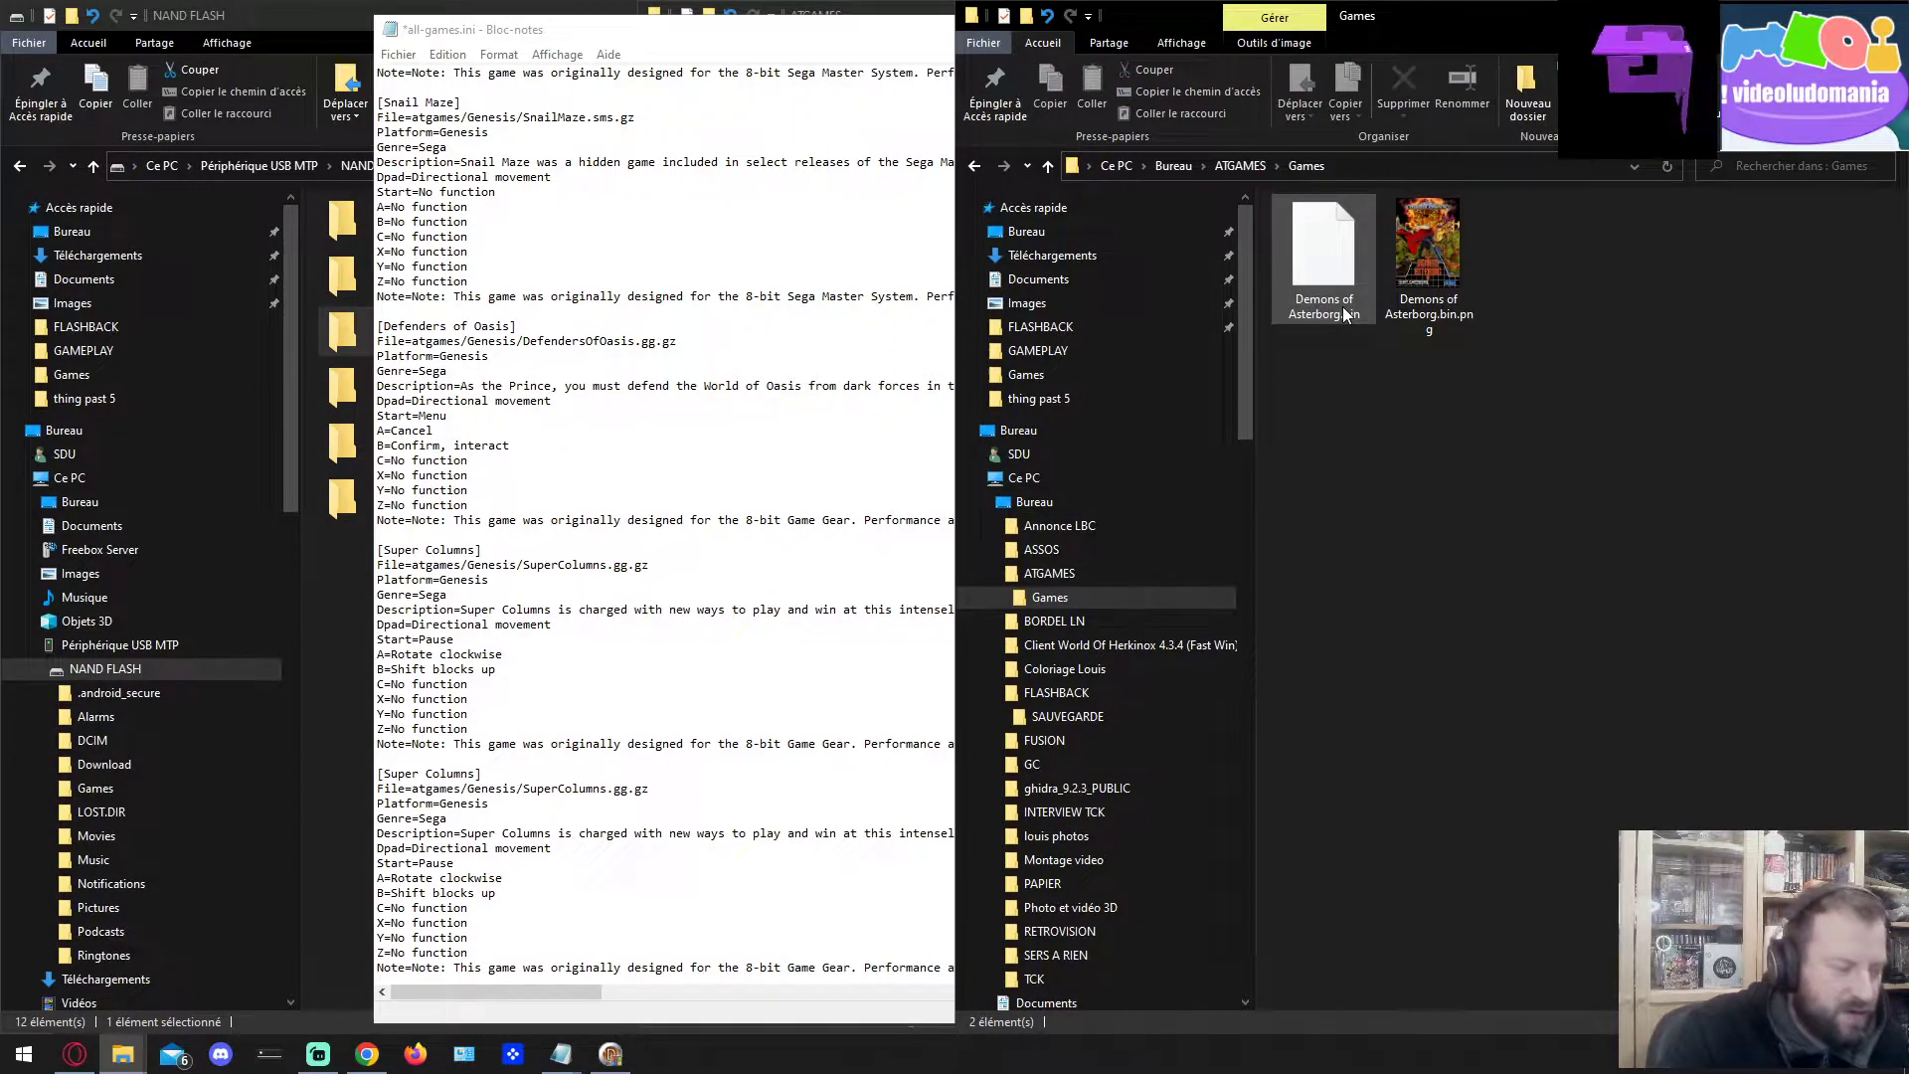
left_click(1363, 318)
left_click(1344, 312)
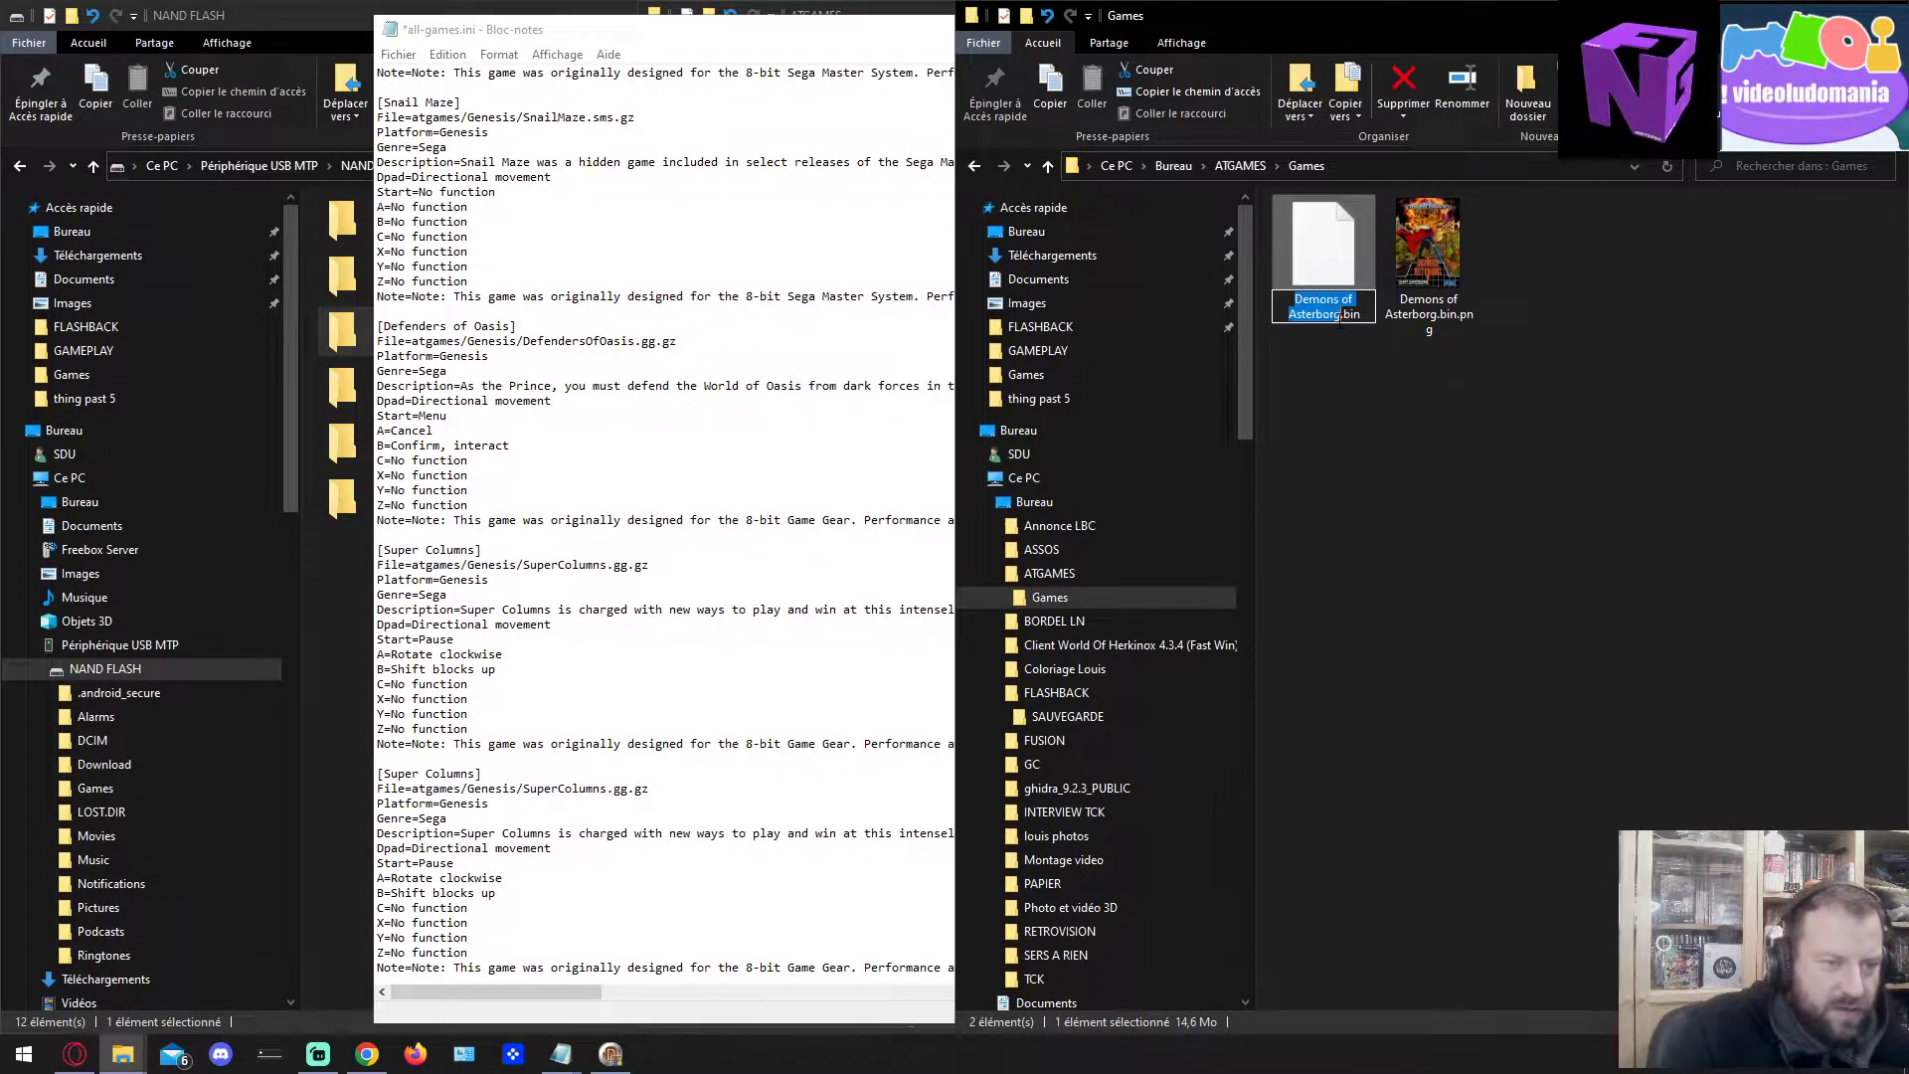
left_click(462, 789)
left_click_drag(480, 774, 384, 780)
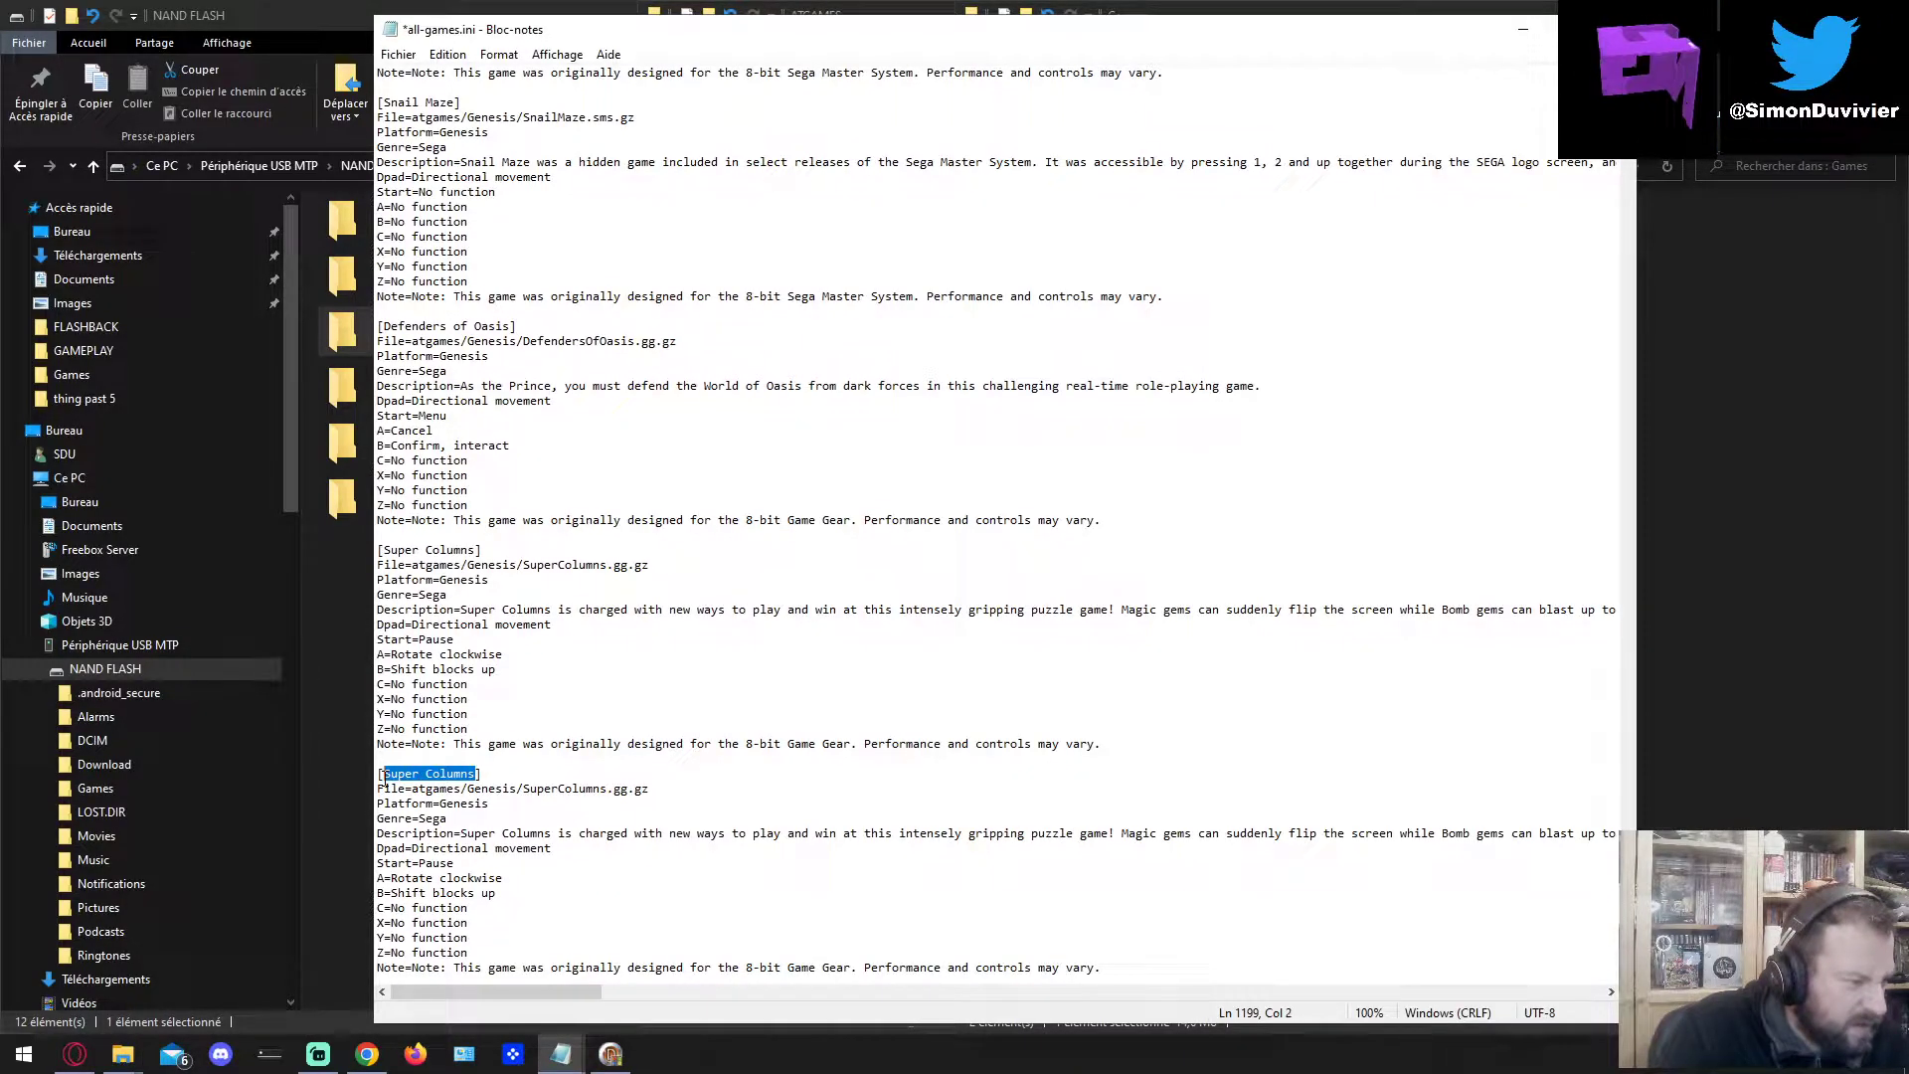
key("ctrl+v")
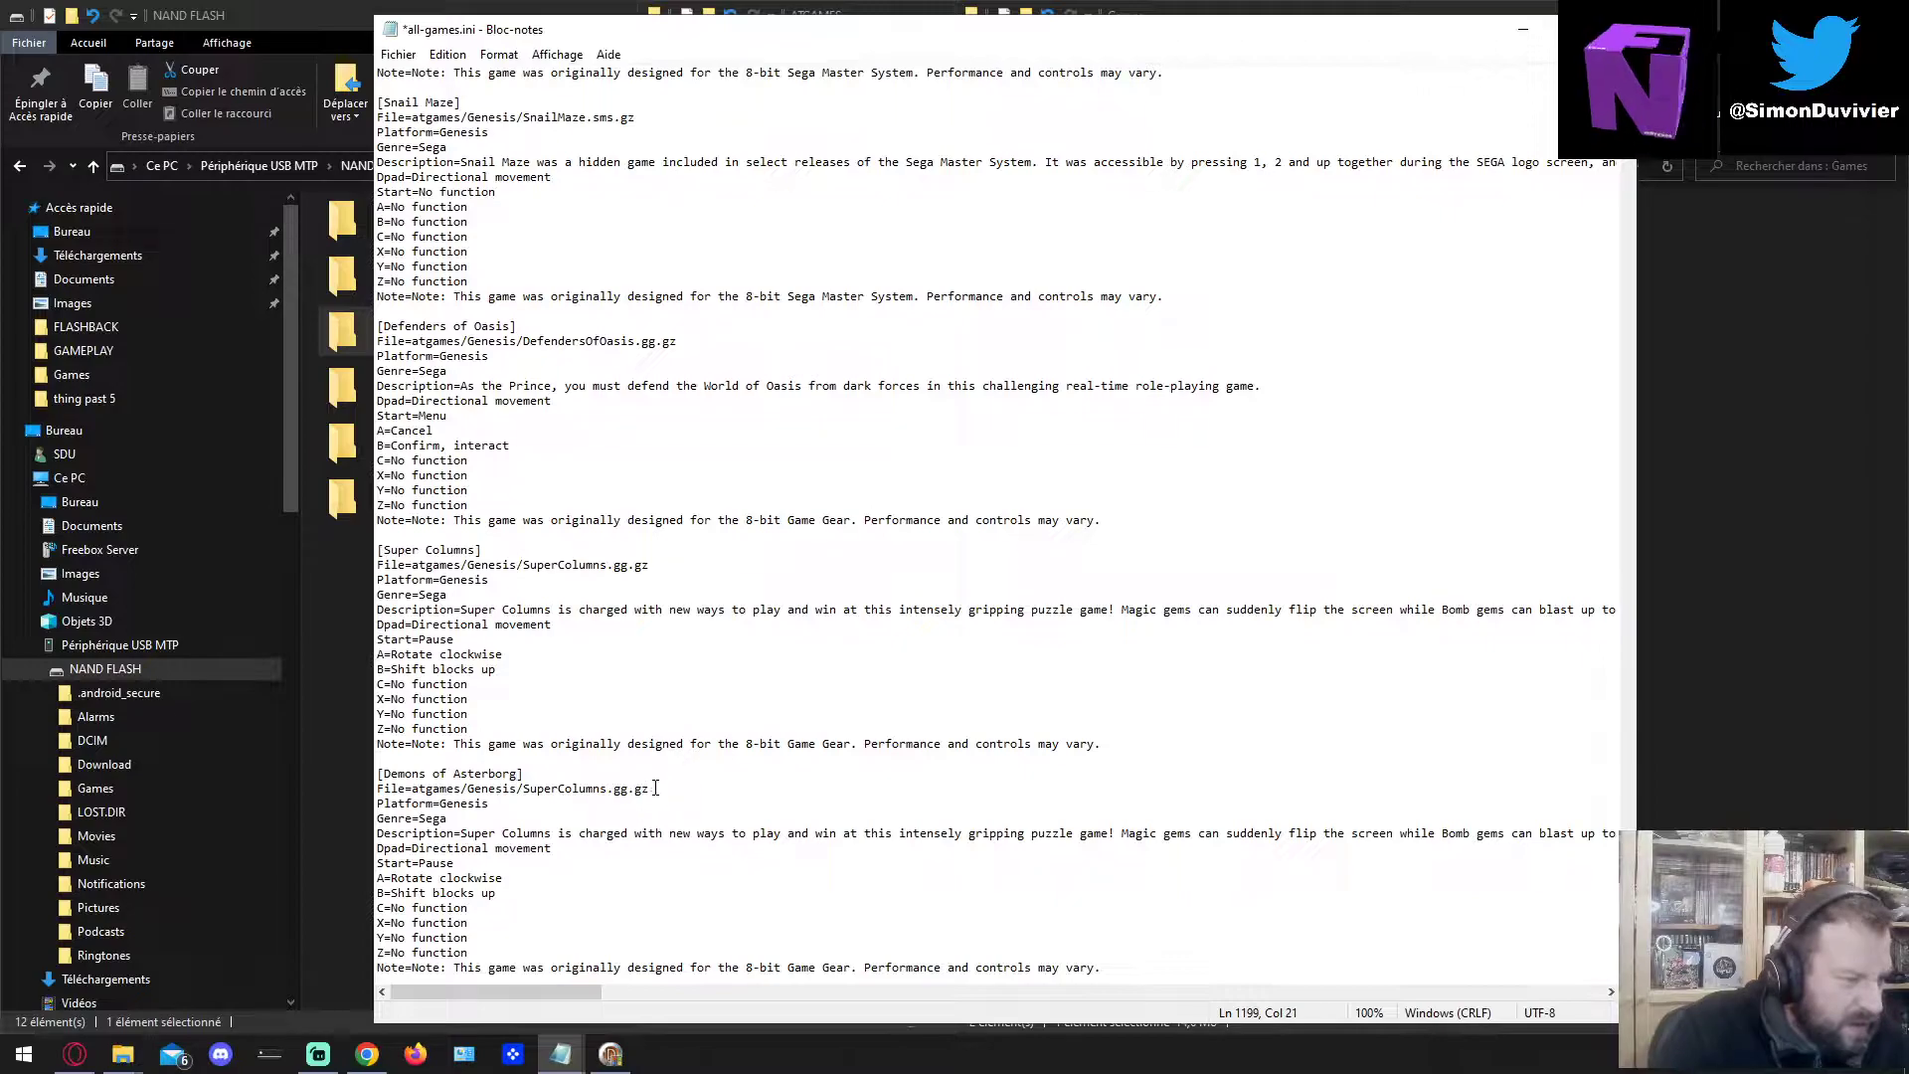
Replace the file name in the Demons of Asterborg entry's File line with "Demons of Asterborg.bin", copied from the ATGAMES > Games folder.
left_click(1653, 414)
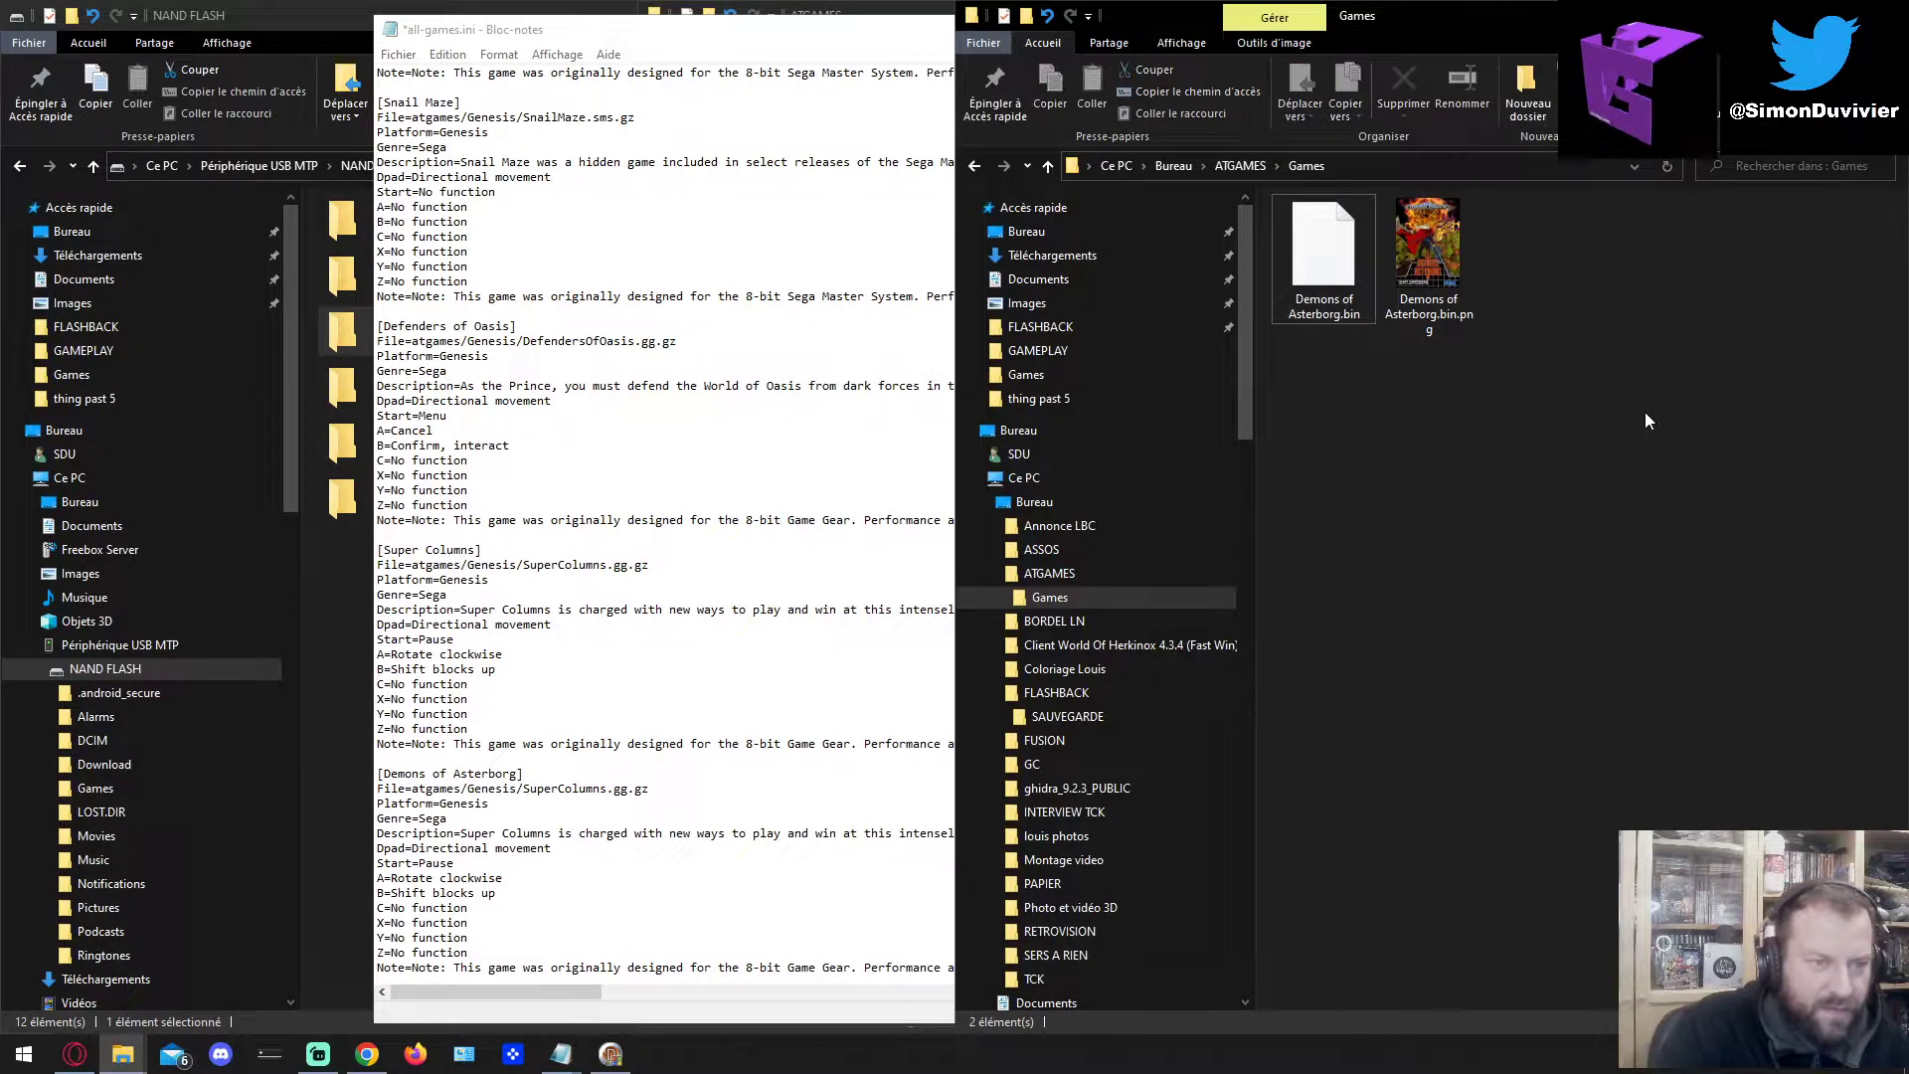
left_click(1365, 315)
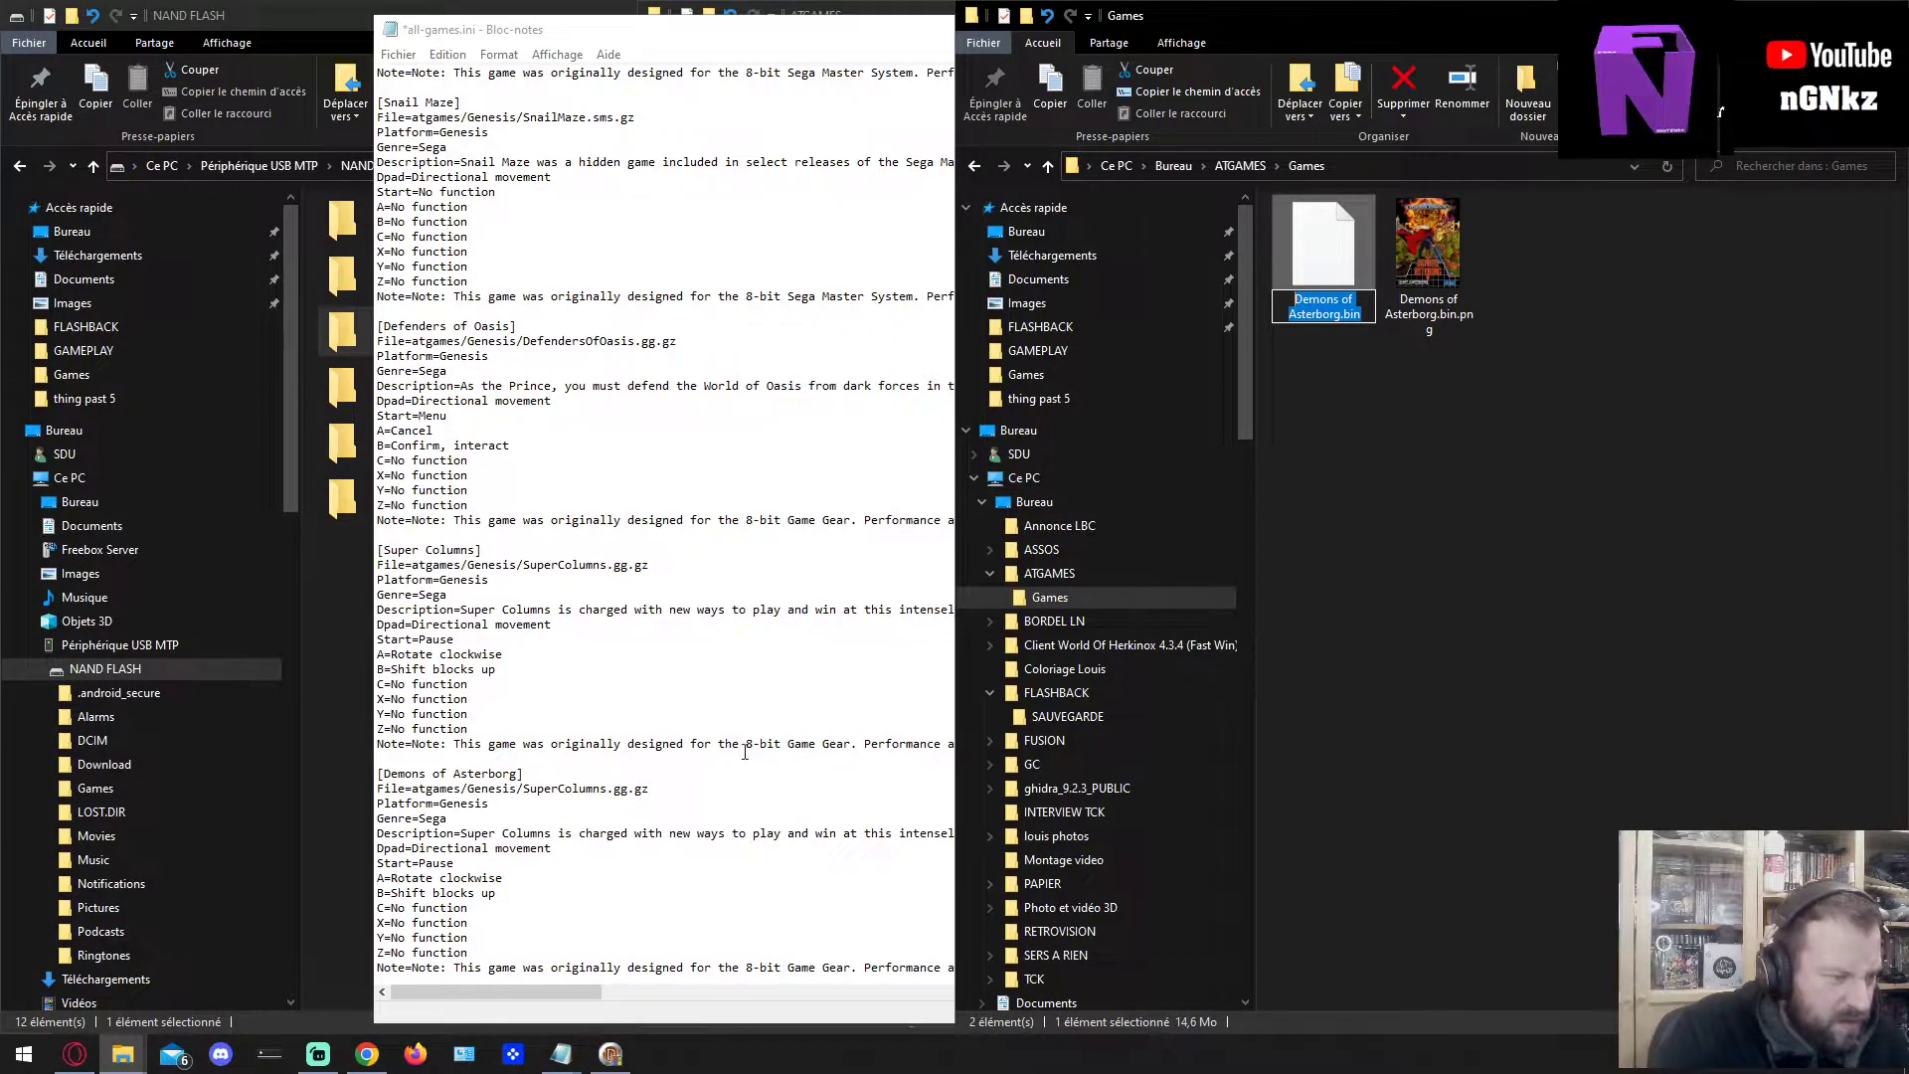
left_click(619, 789)
left_click_drag(652, 789, 524, 789)
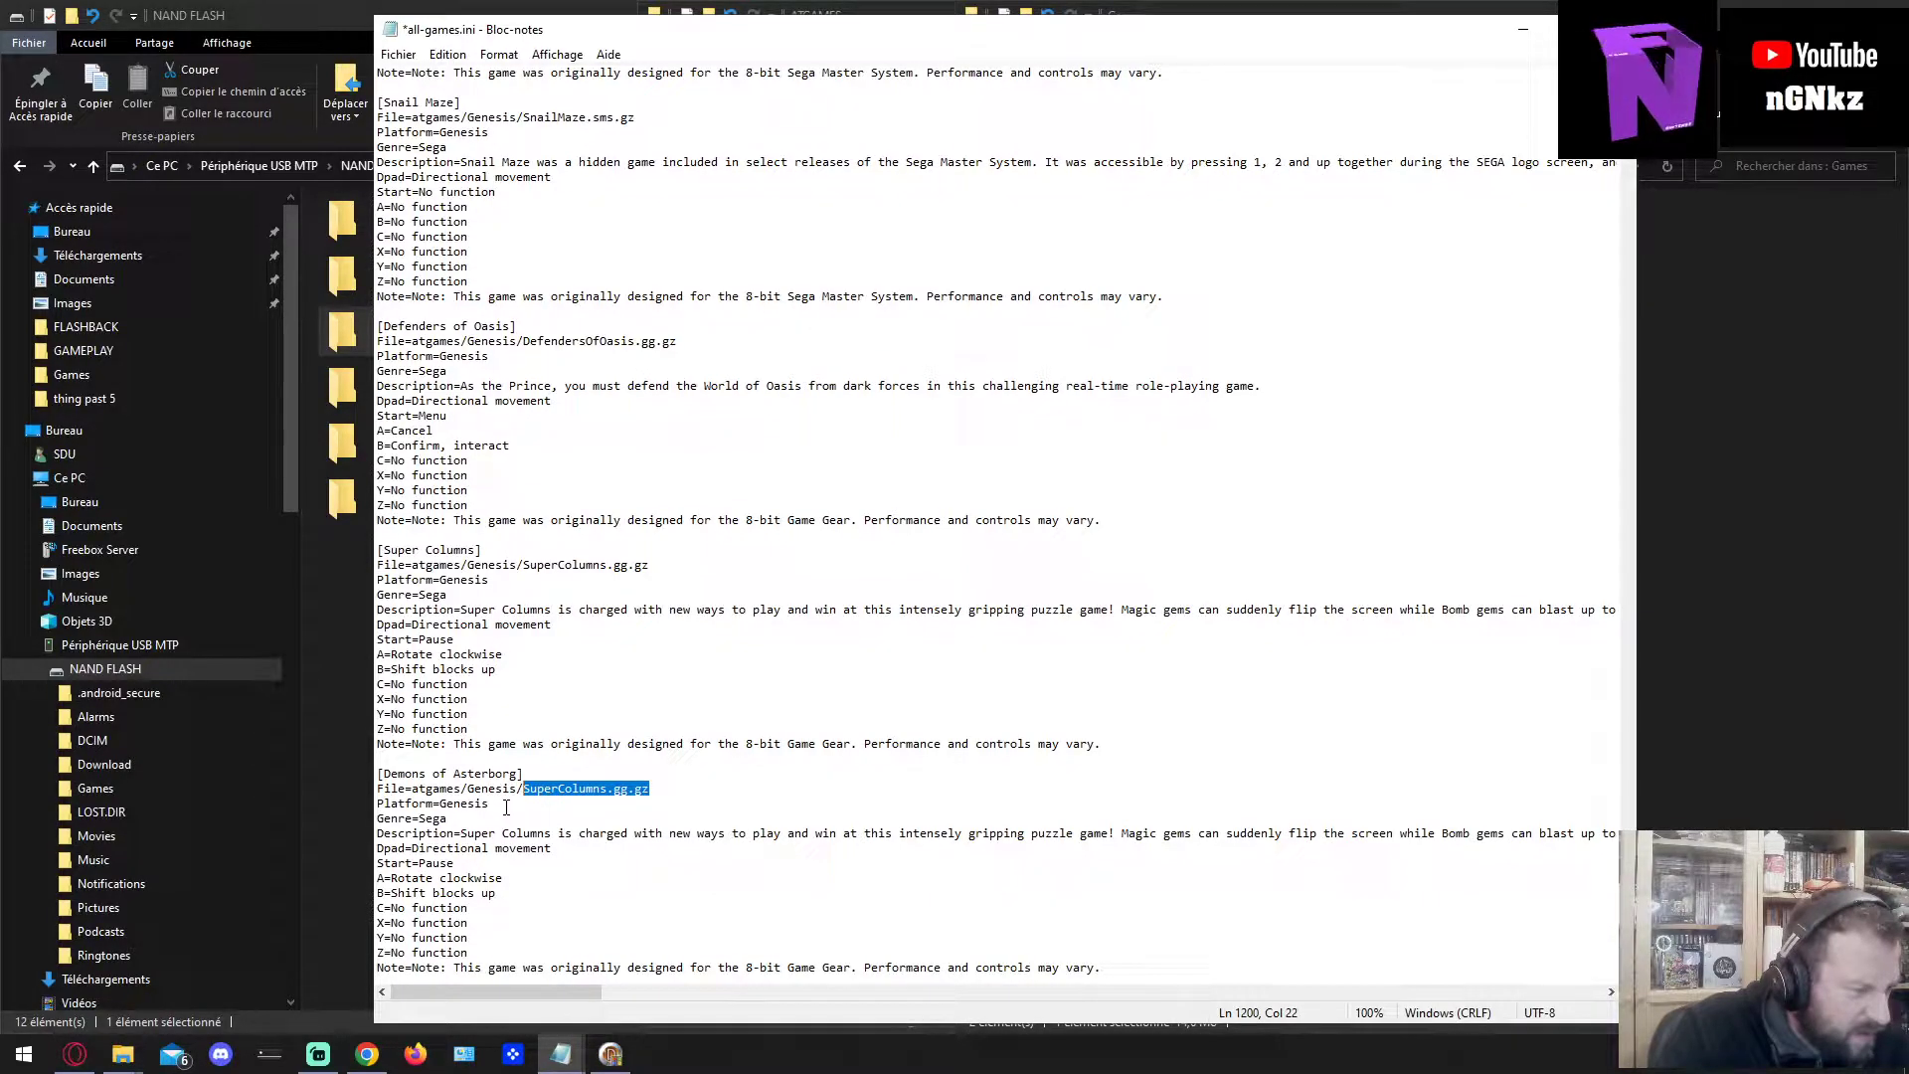
key("ctrl+v")
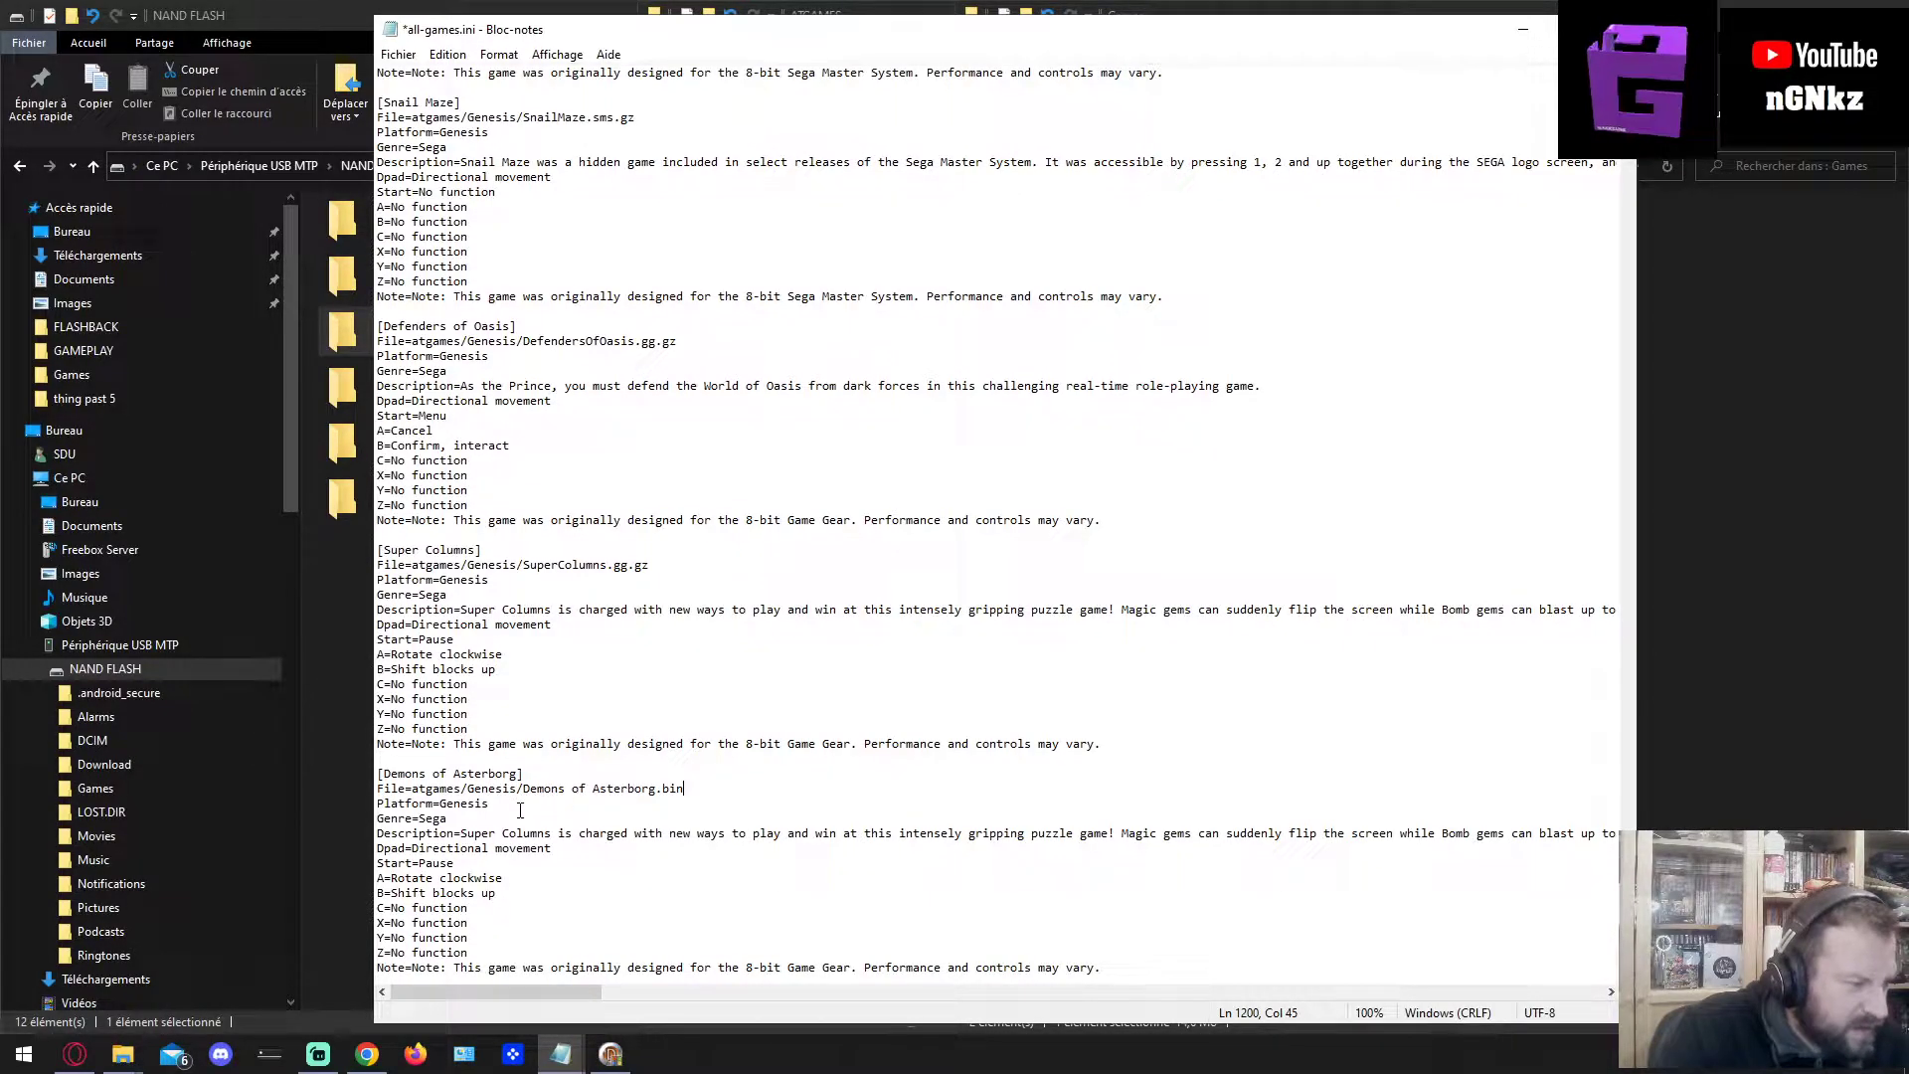
Replace the folder path in the Demons of Asterborg entry's File line with "/sdcard/Games/", copied from the example in MODIF.txt.
left_click(1787, 577)
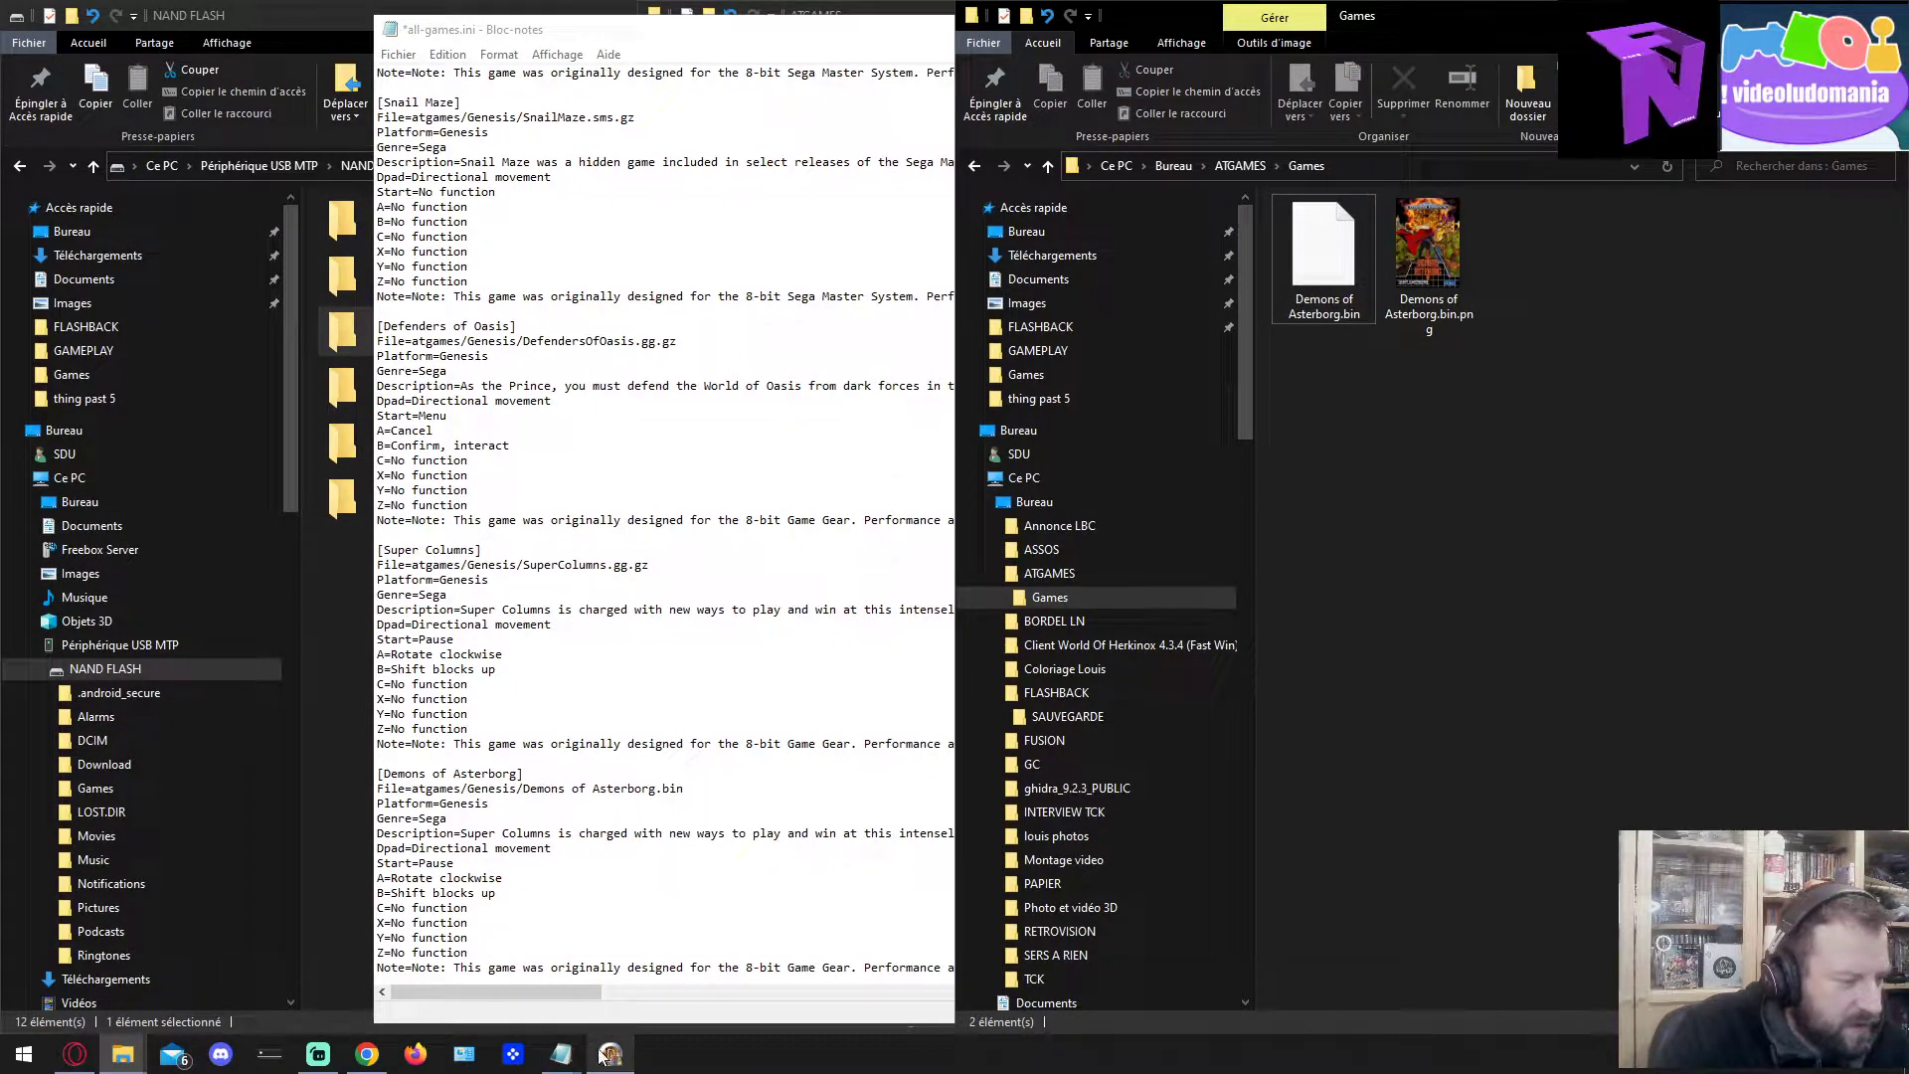
mouse_move(561, 1054)
left_click(546, 969)
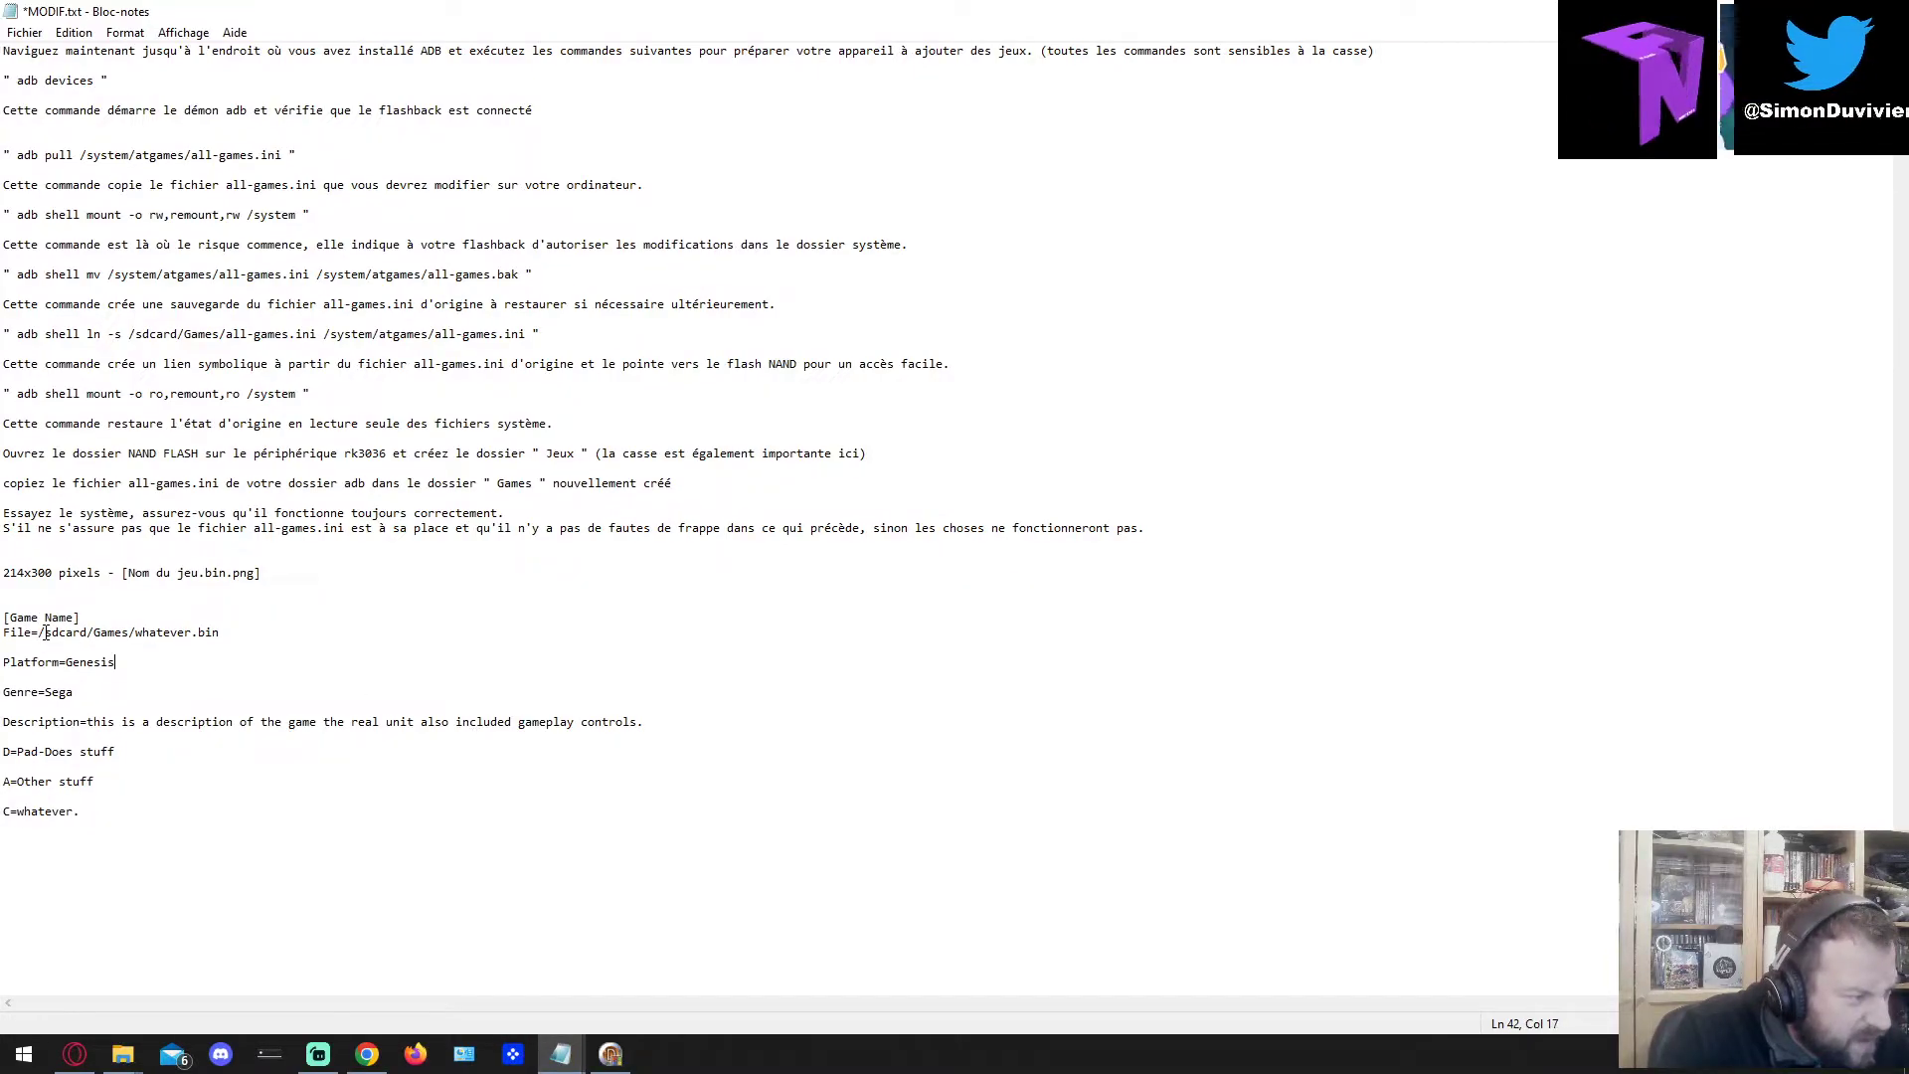
left_click_drag(45, 636, 135, 637)
key("ctrl+c")
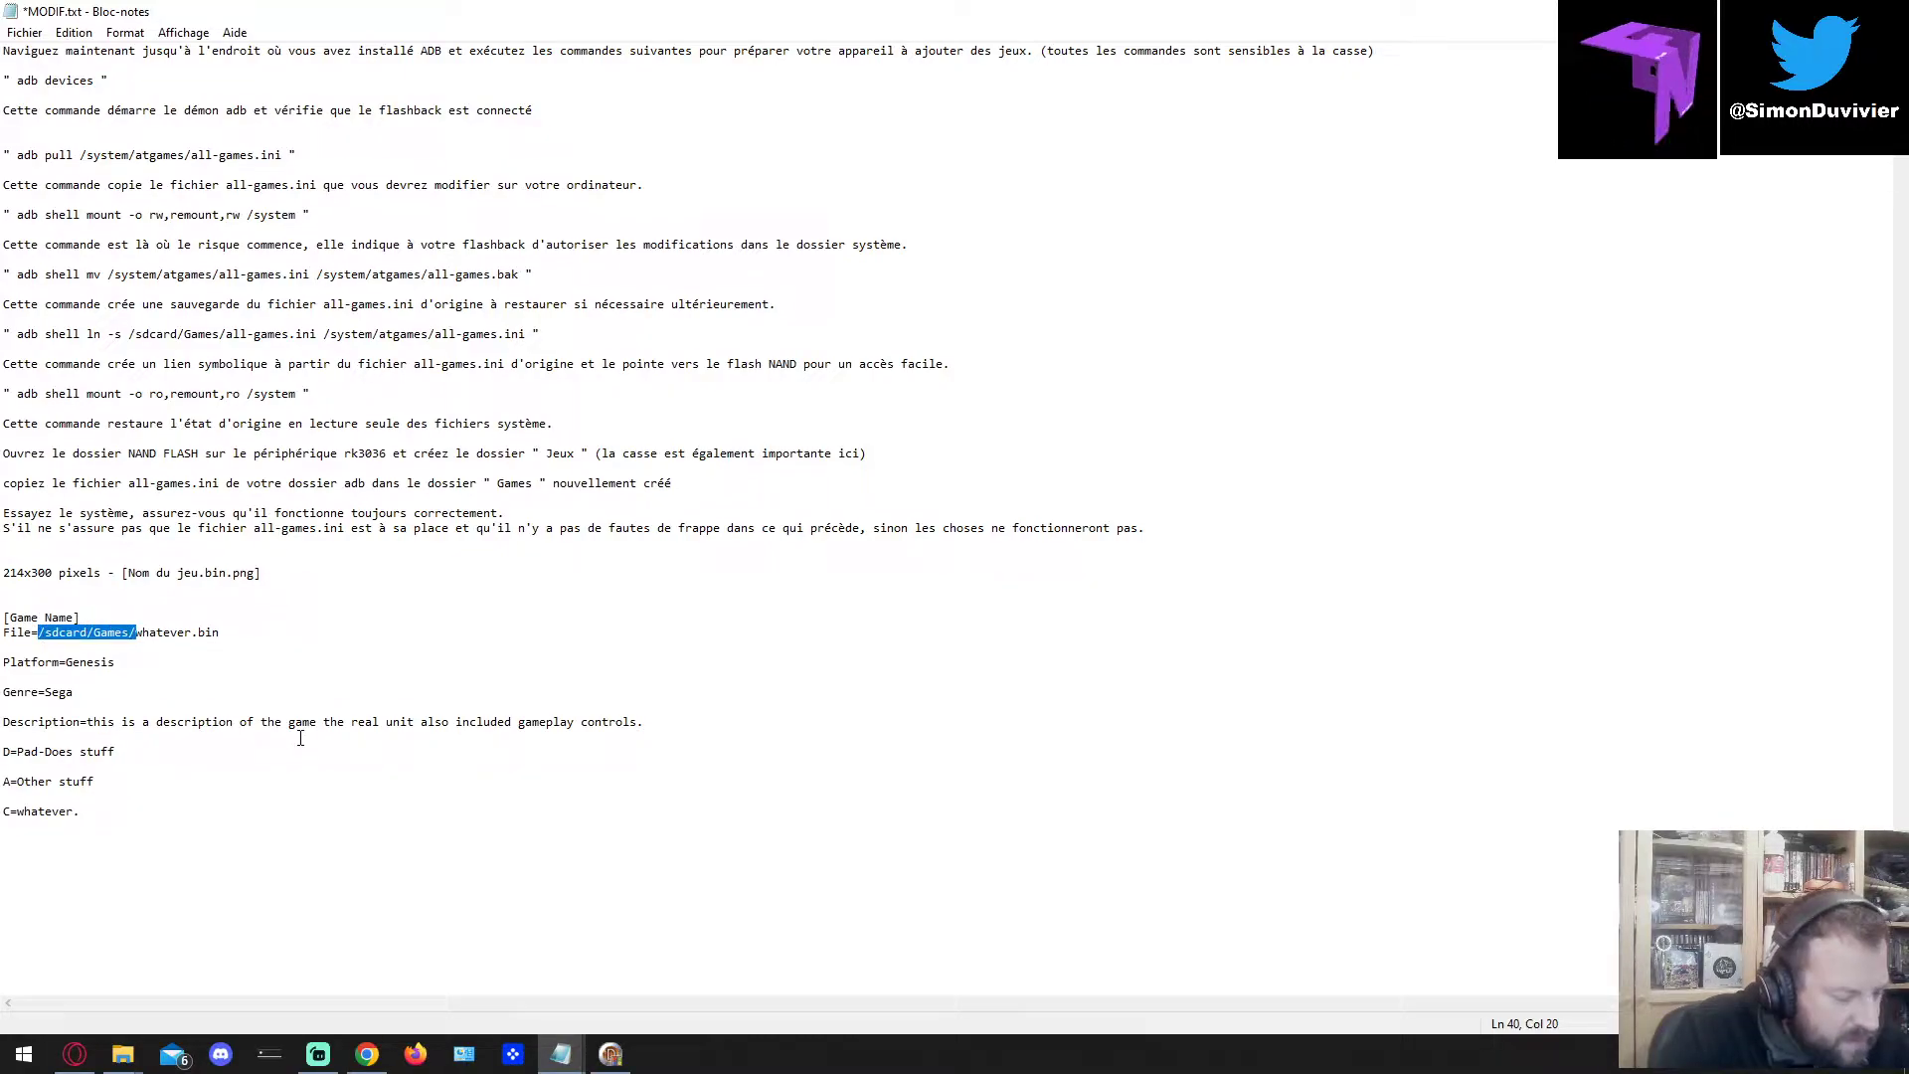
left_click(564, 1062)
left_click(673, 958)
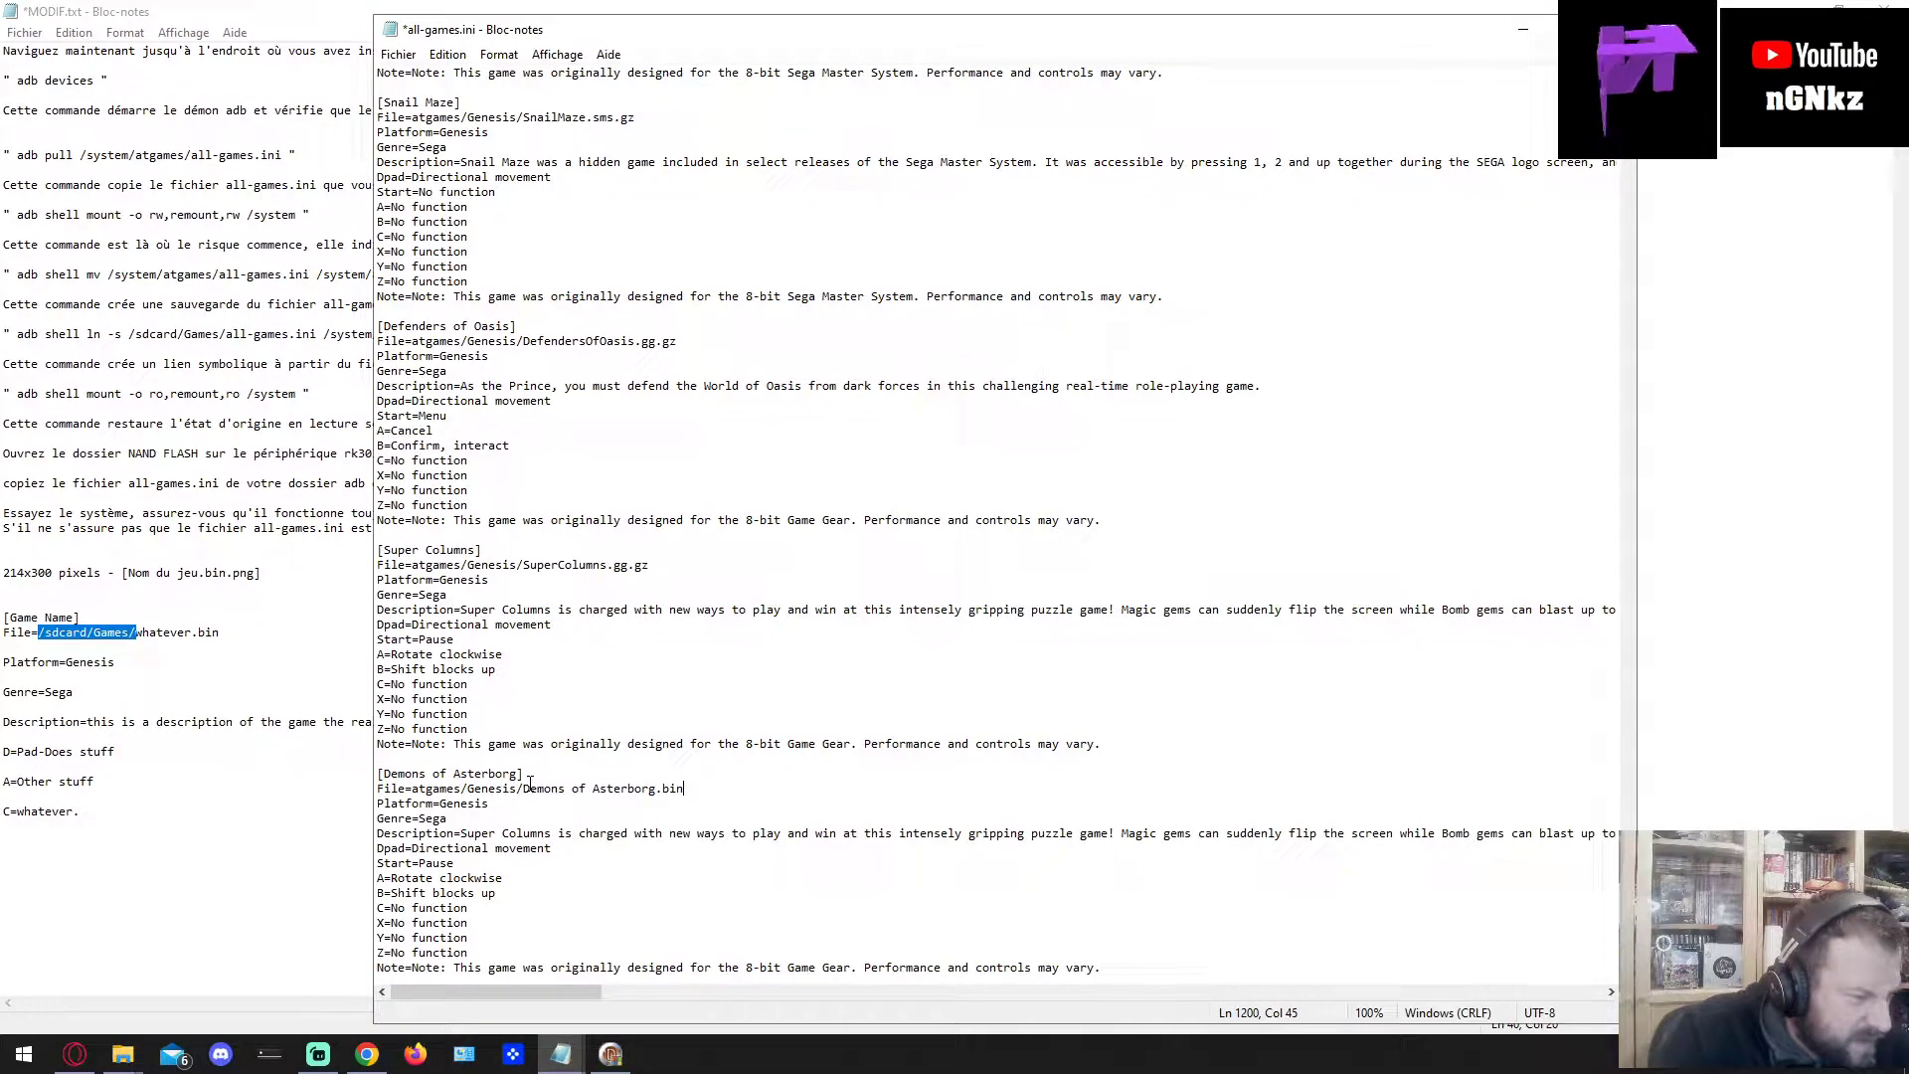
left_click_drag(523, 788, 414, 793)
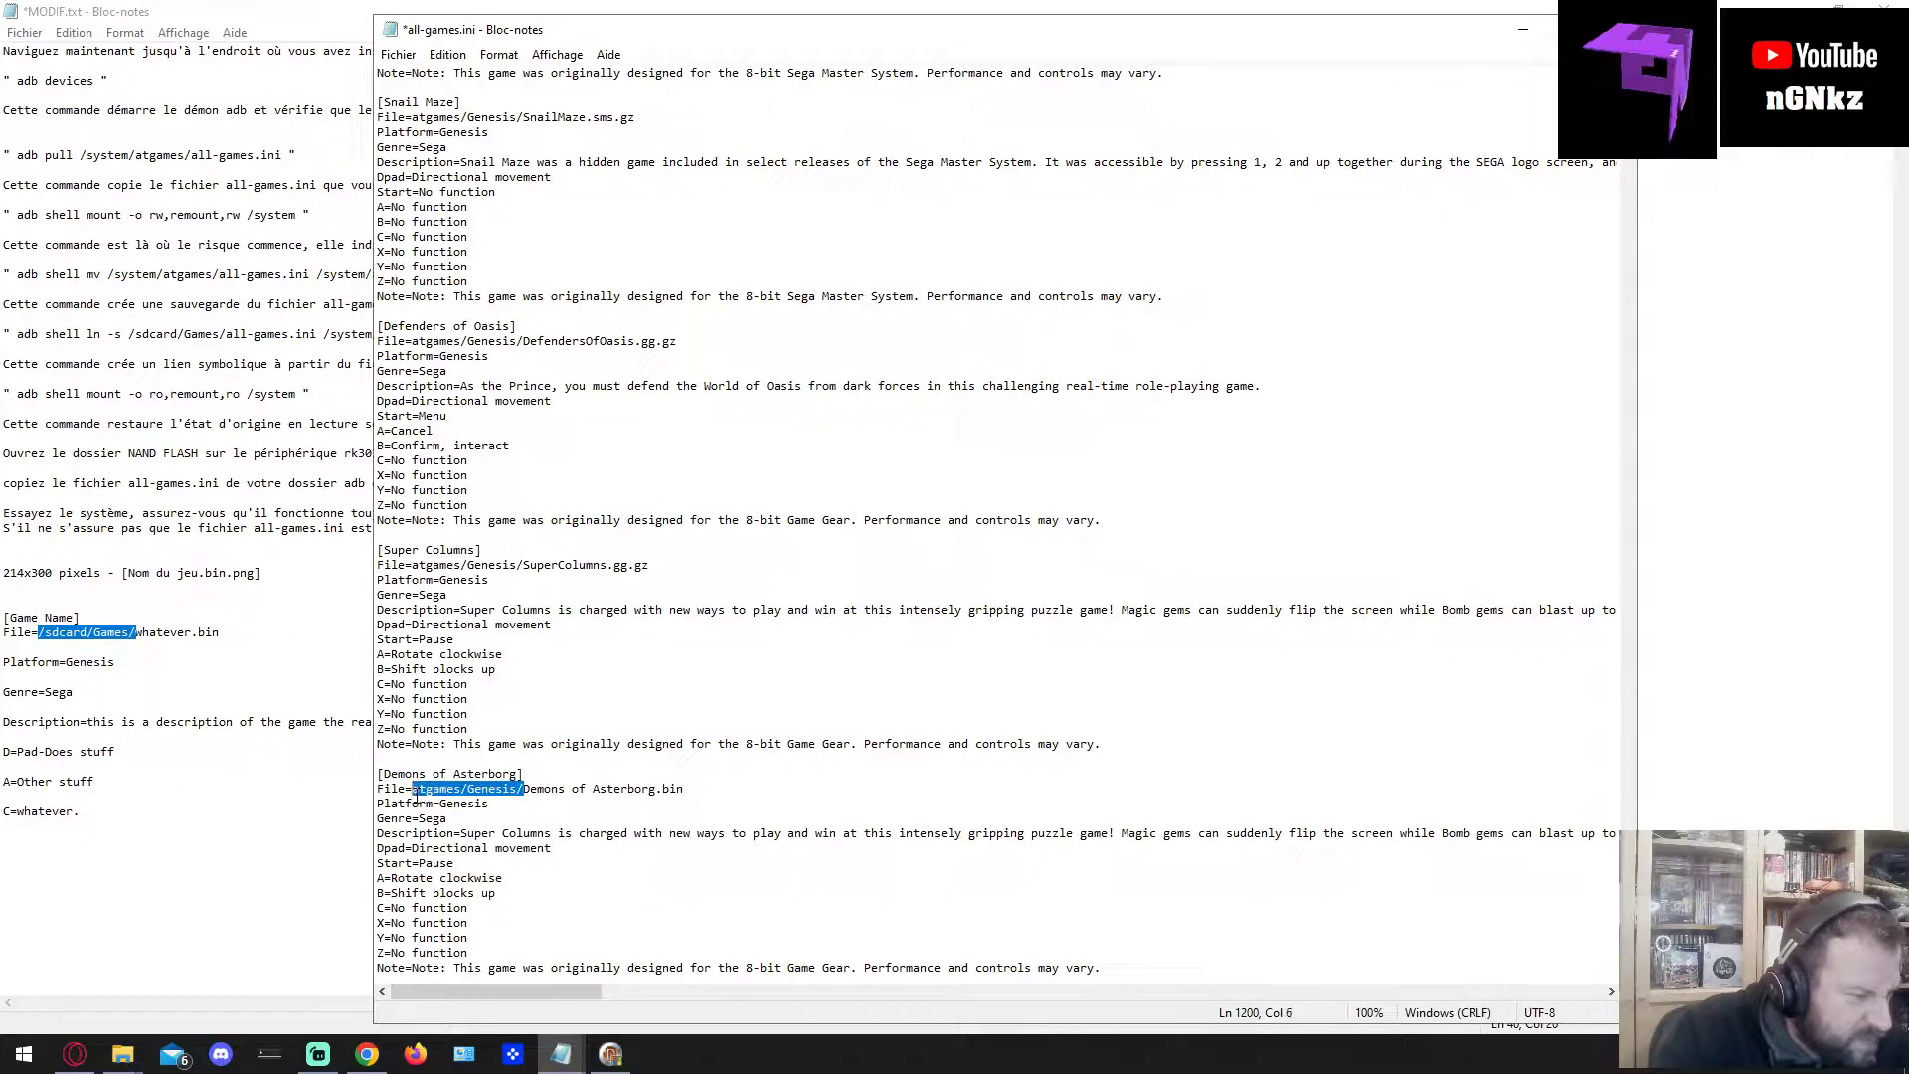
key("ctrl+v")
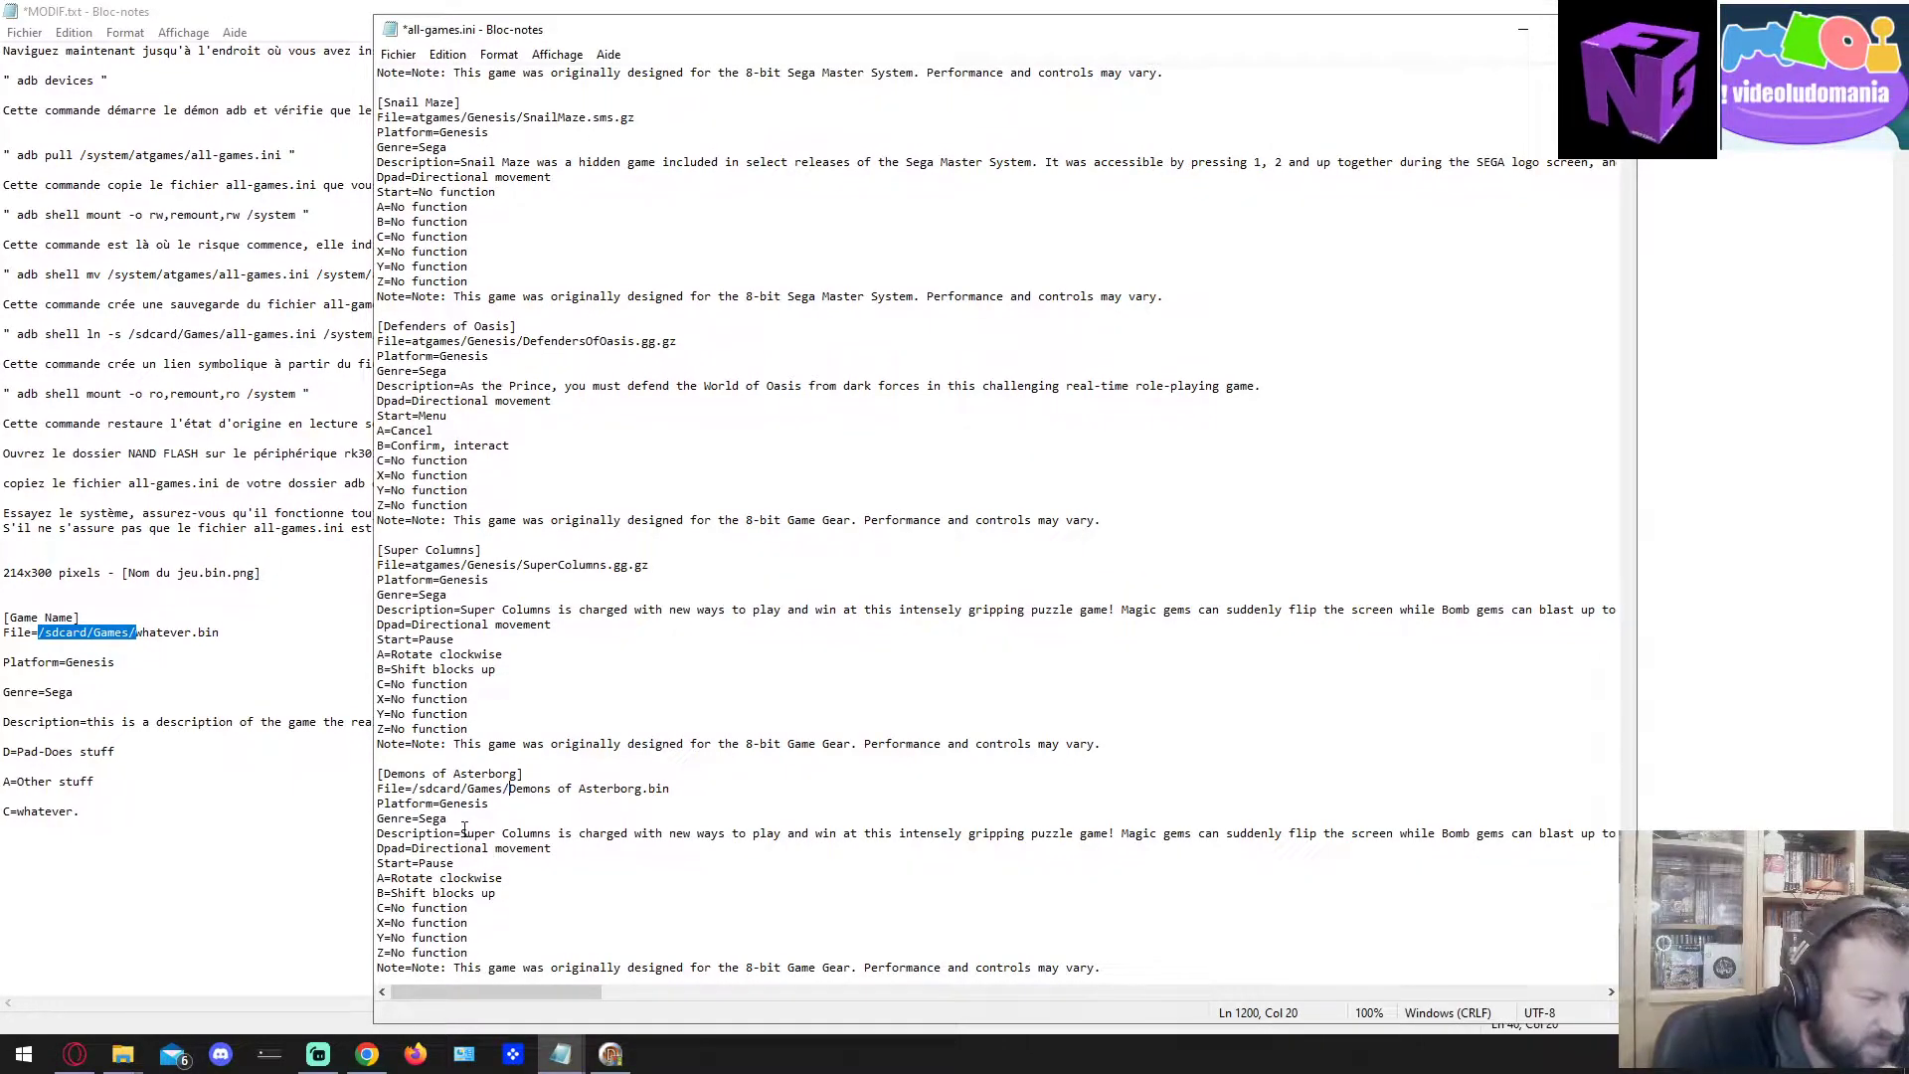
Replace the new entry's description text and the Dpad line below it with "Homebrew de la mort de ouf qui tue ça race !".
left_click_drag(462, 833, 554, 853)
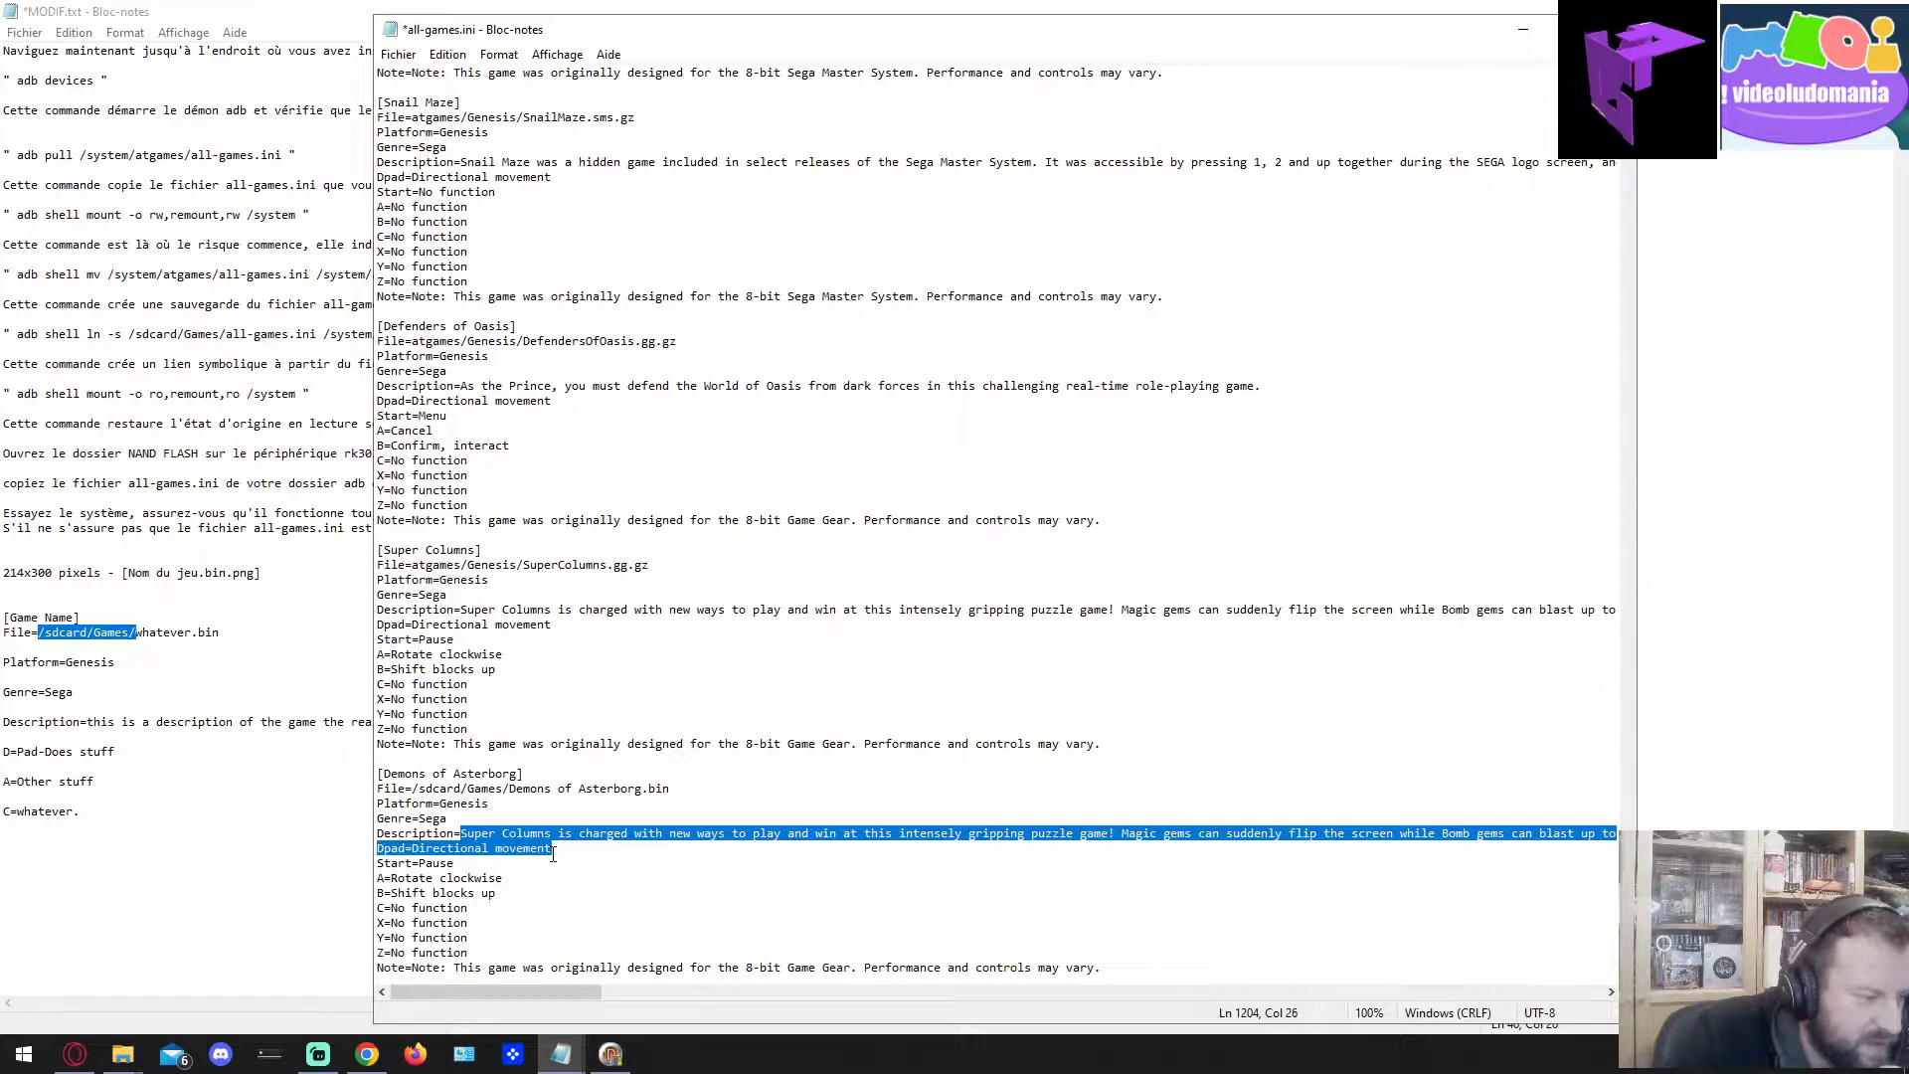
key("BackSpace")
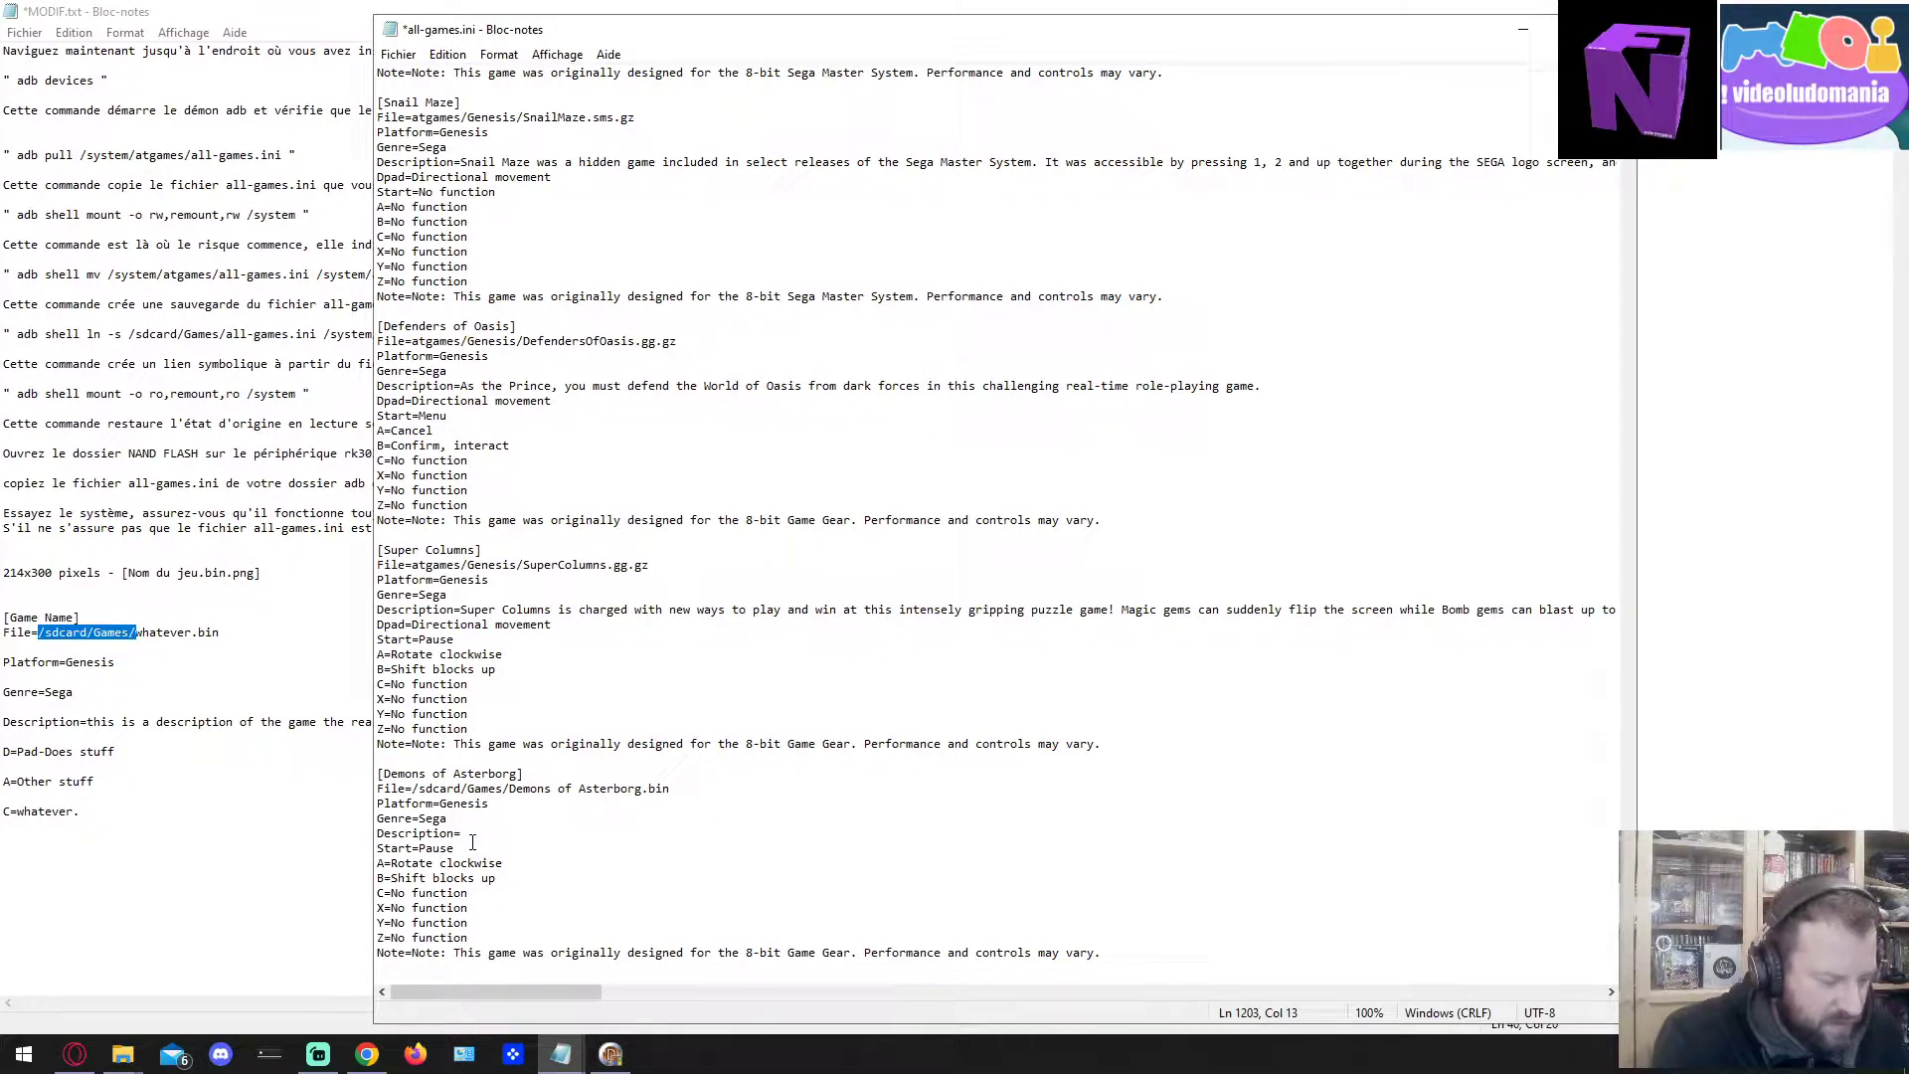
type("Homebrew")
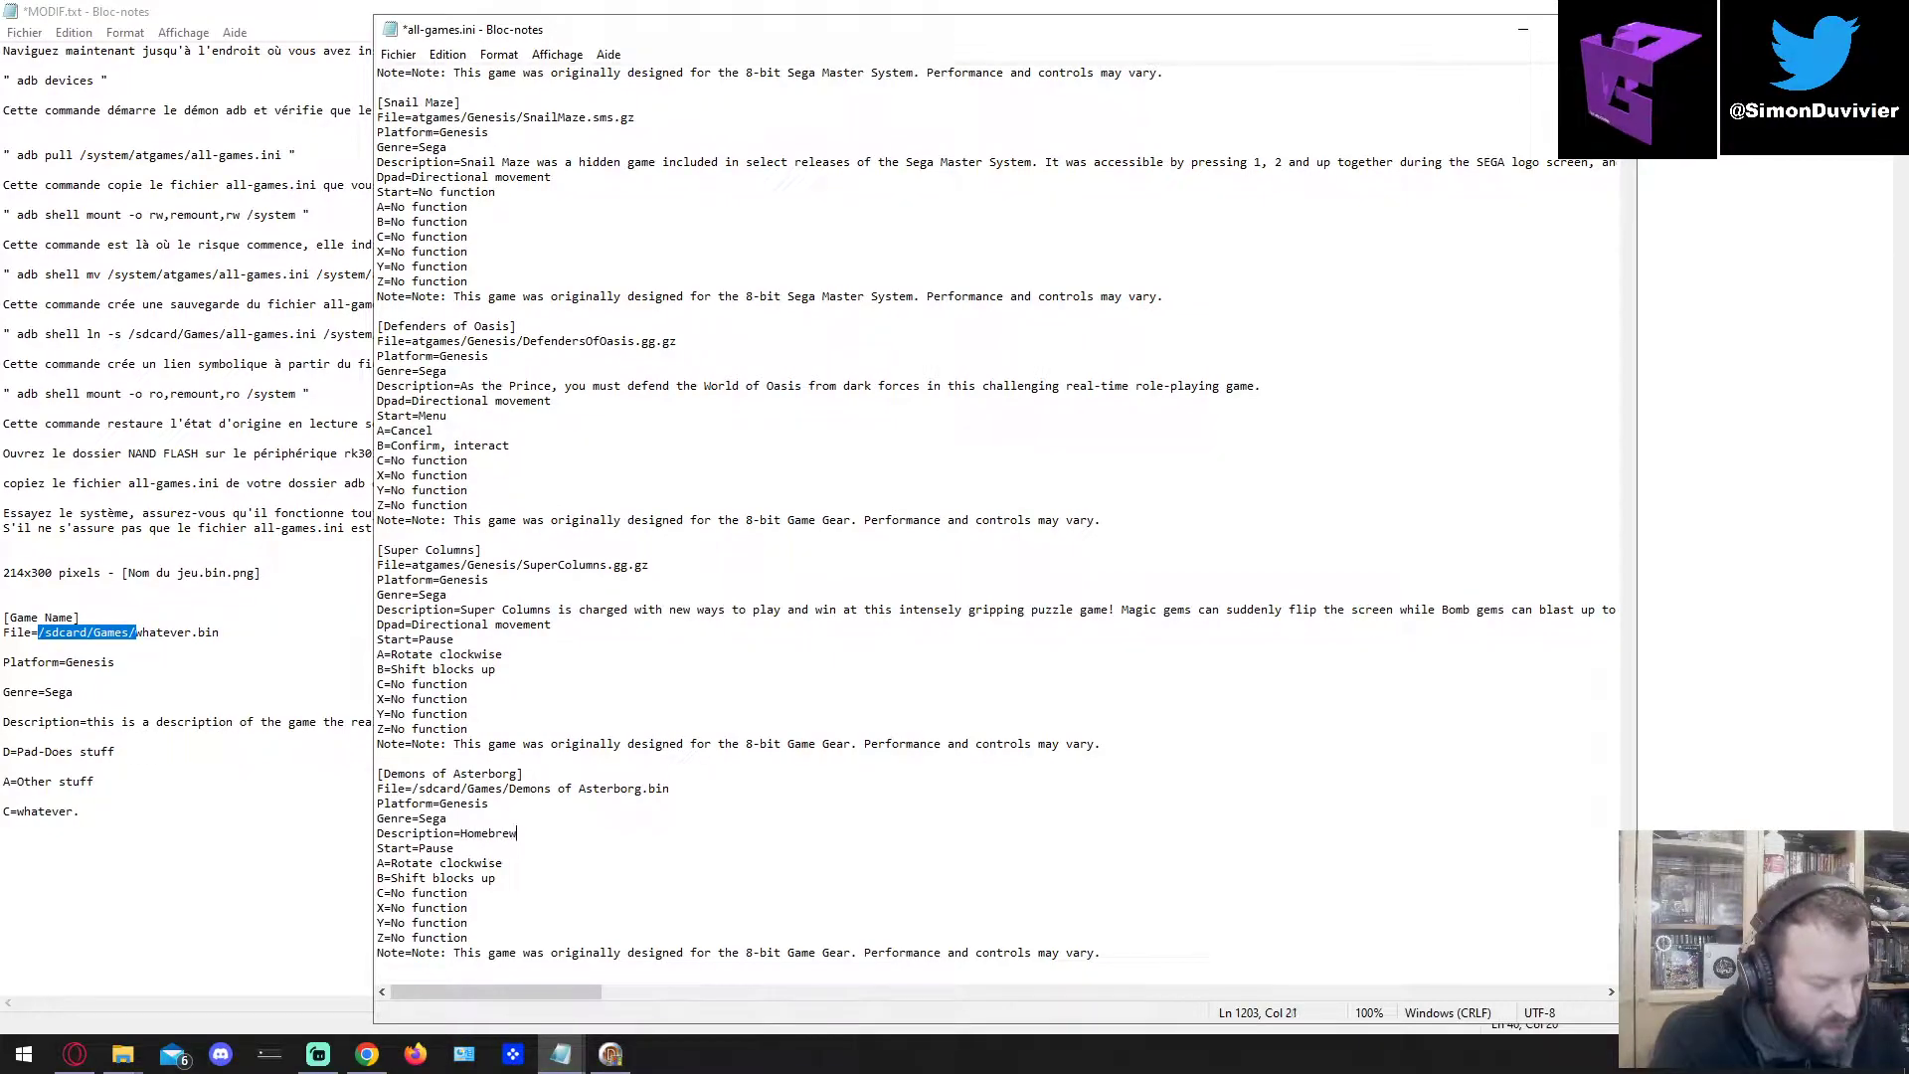
type(" de la")
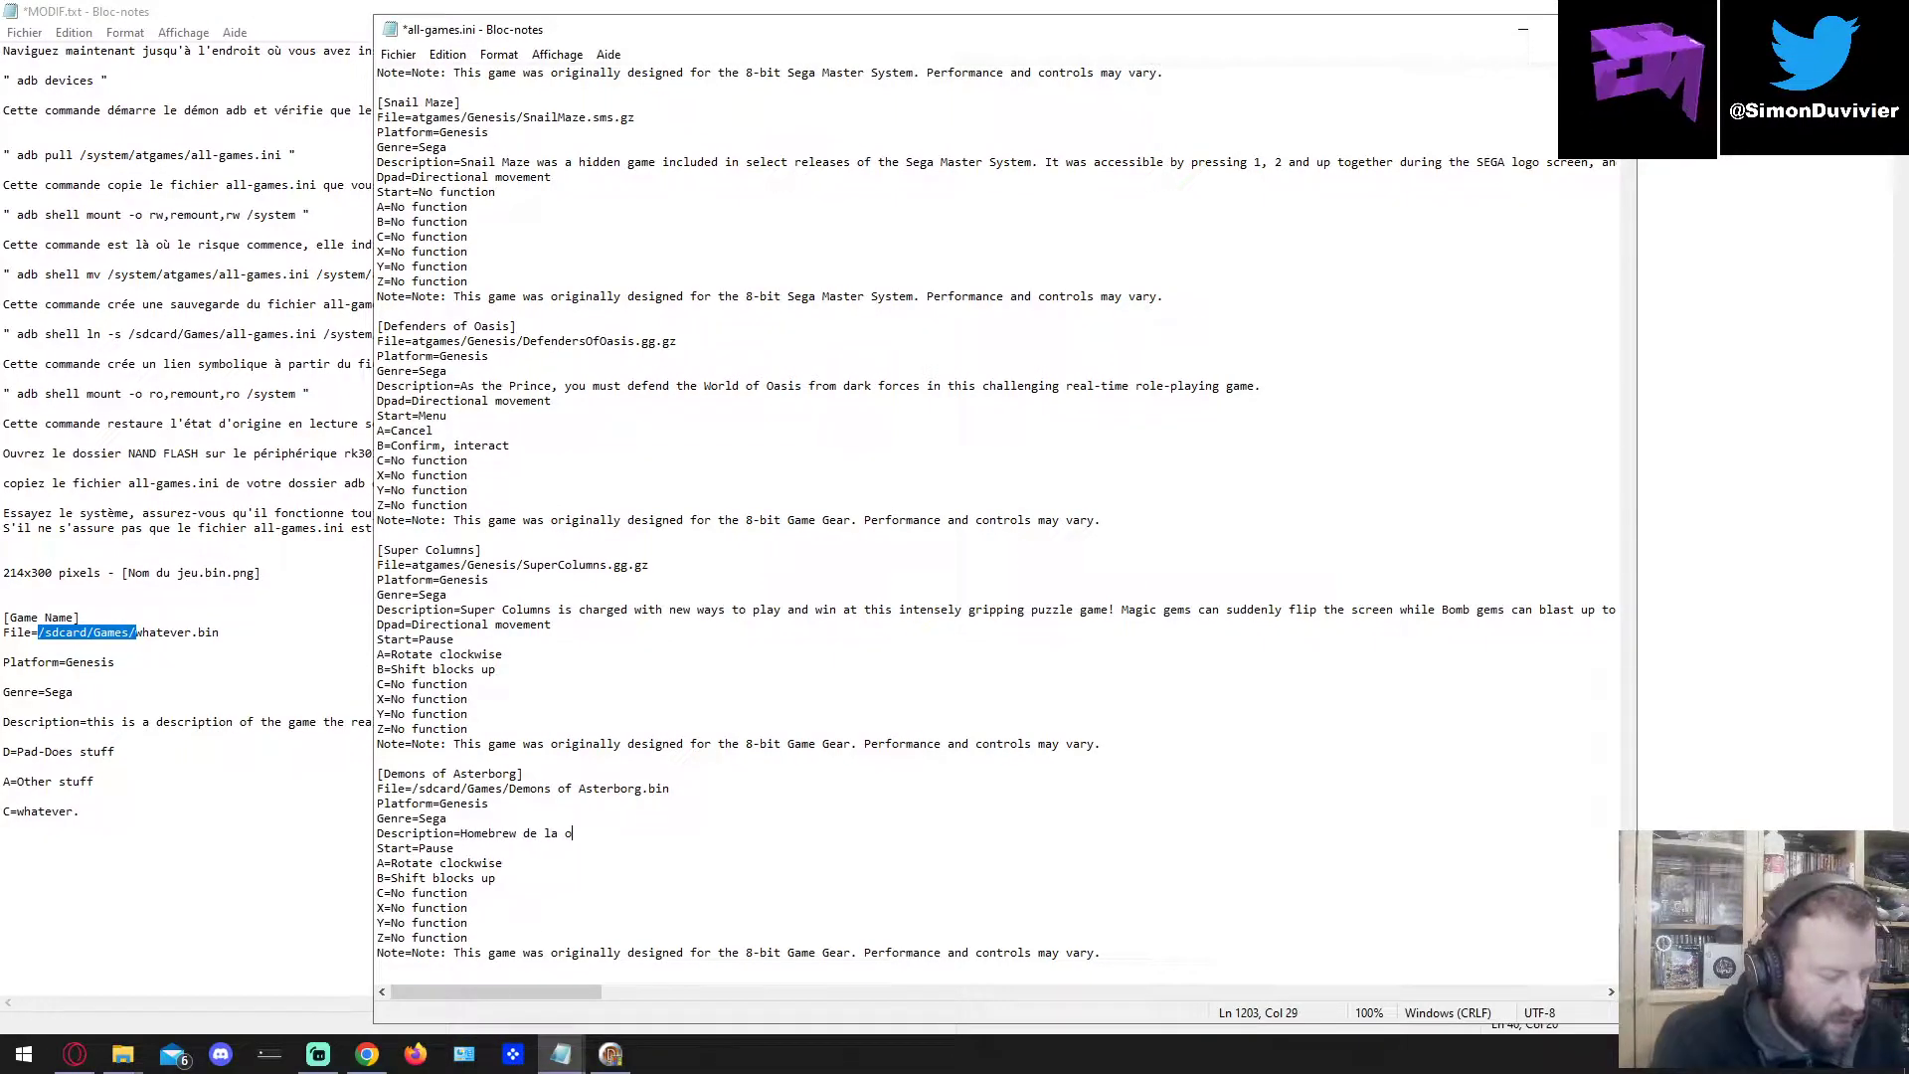
type(" mort de")
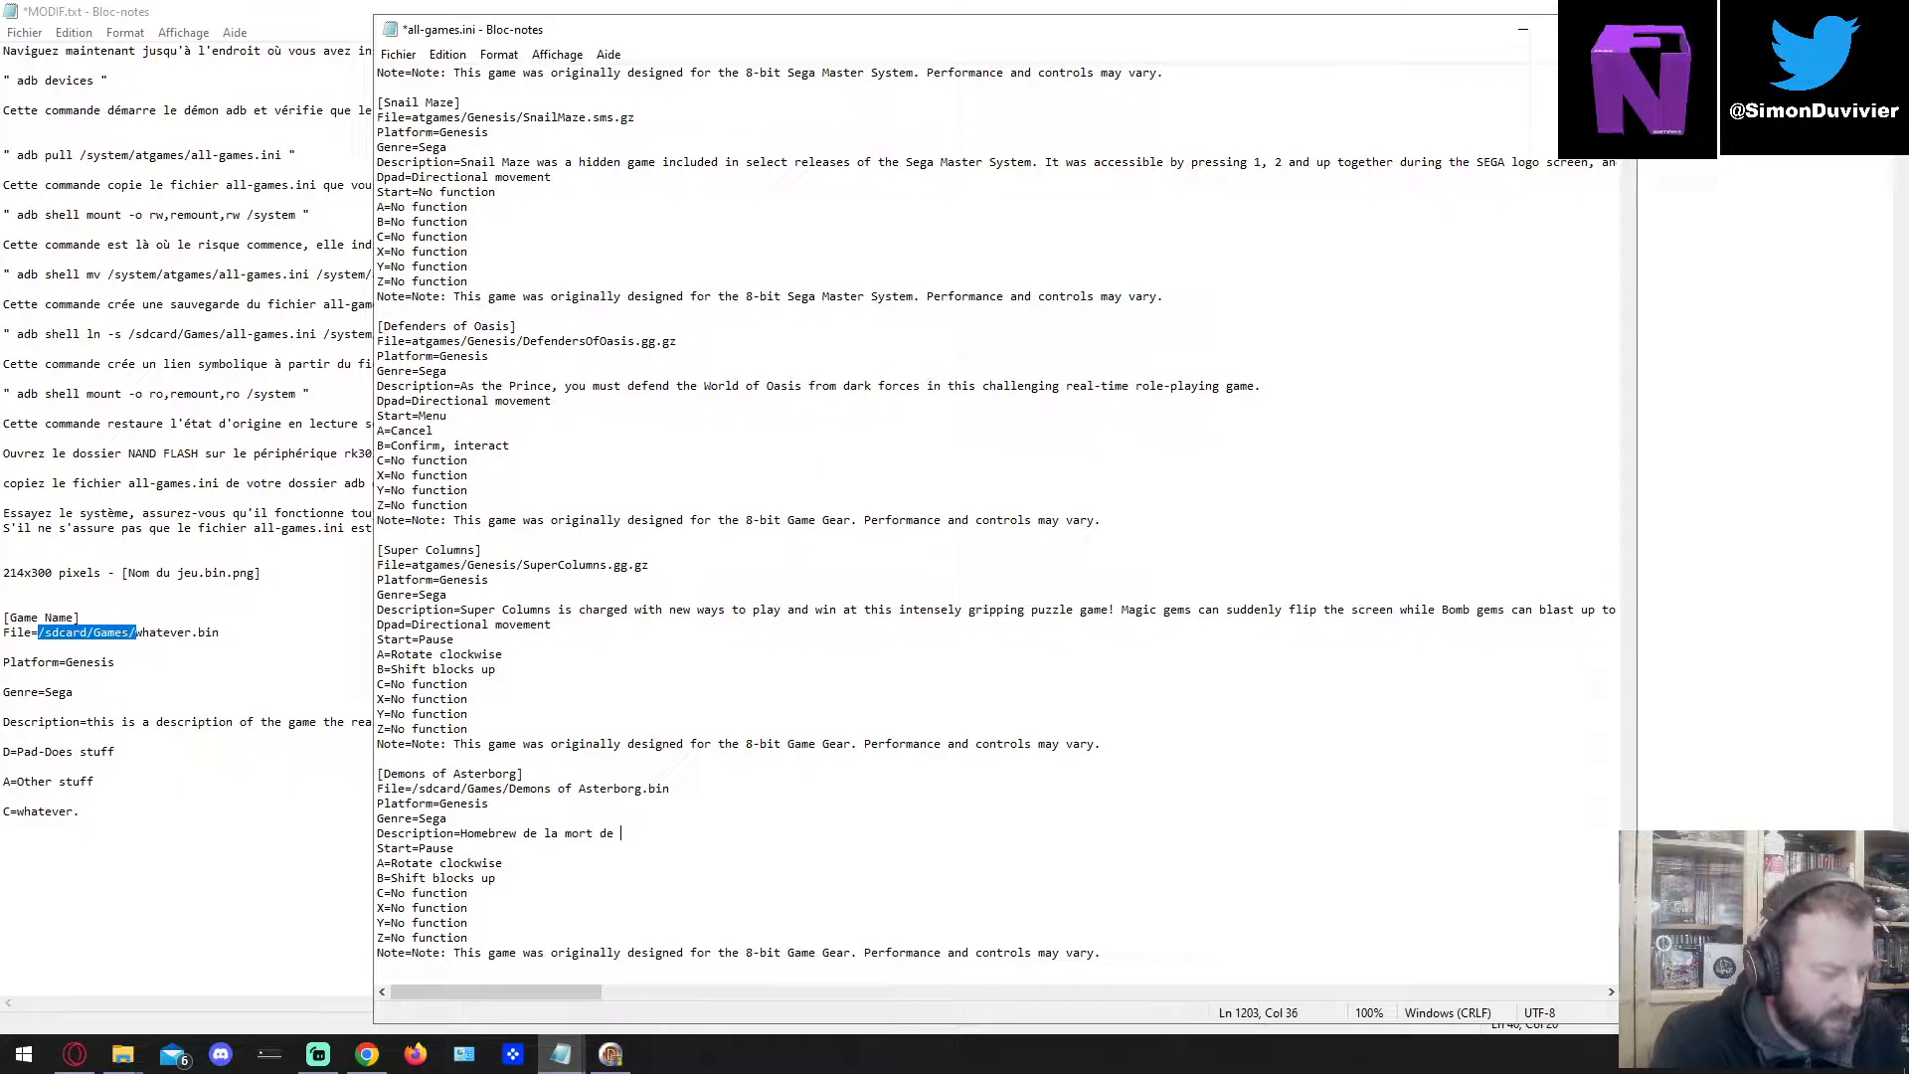
type(" ouf")
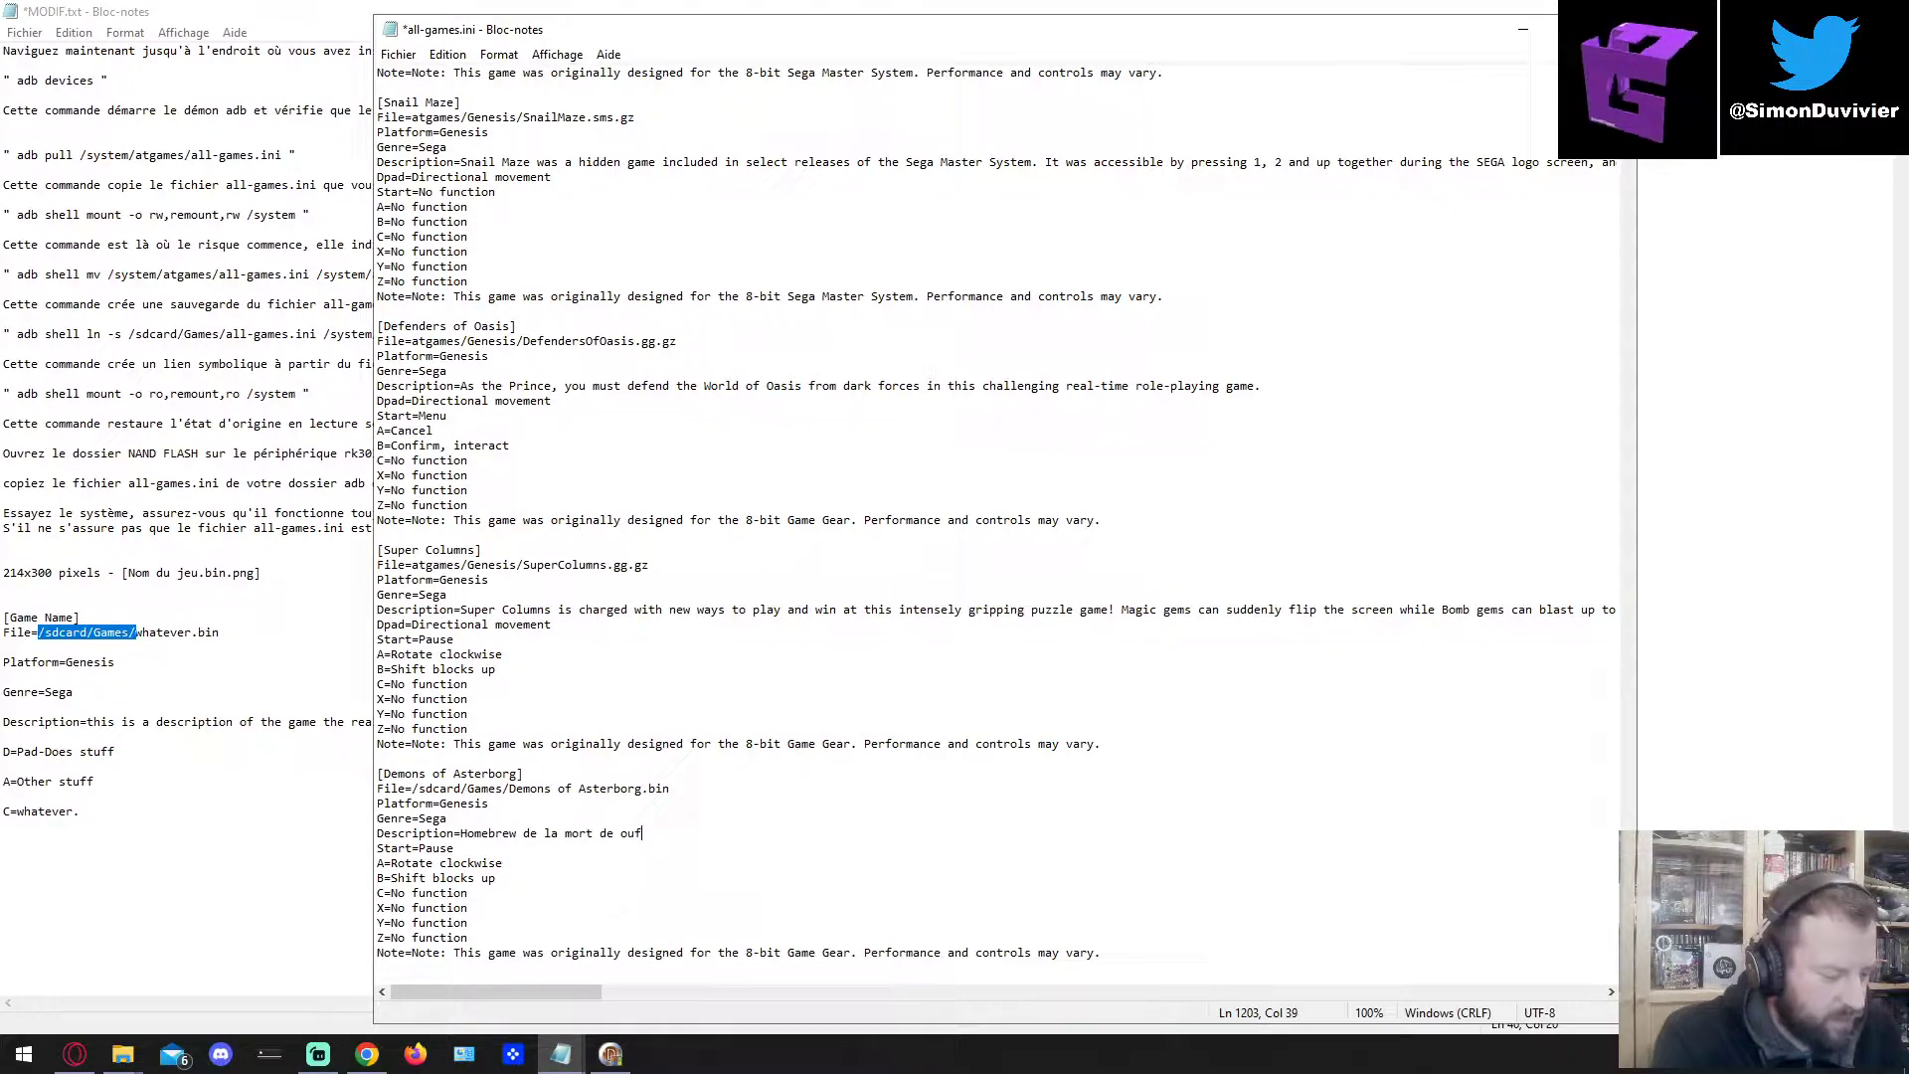
type(" qui tue ça race !")
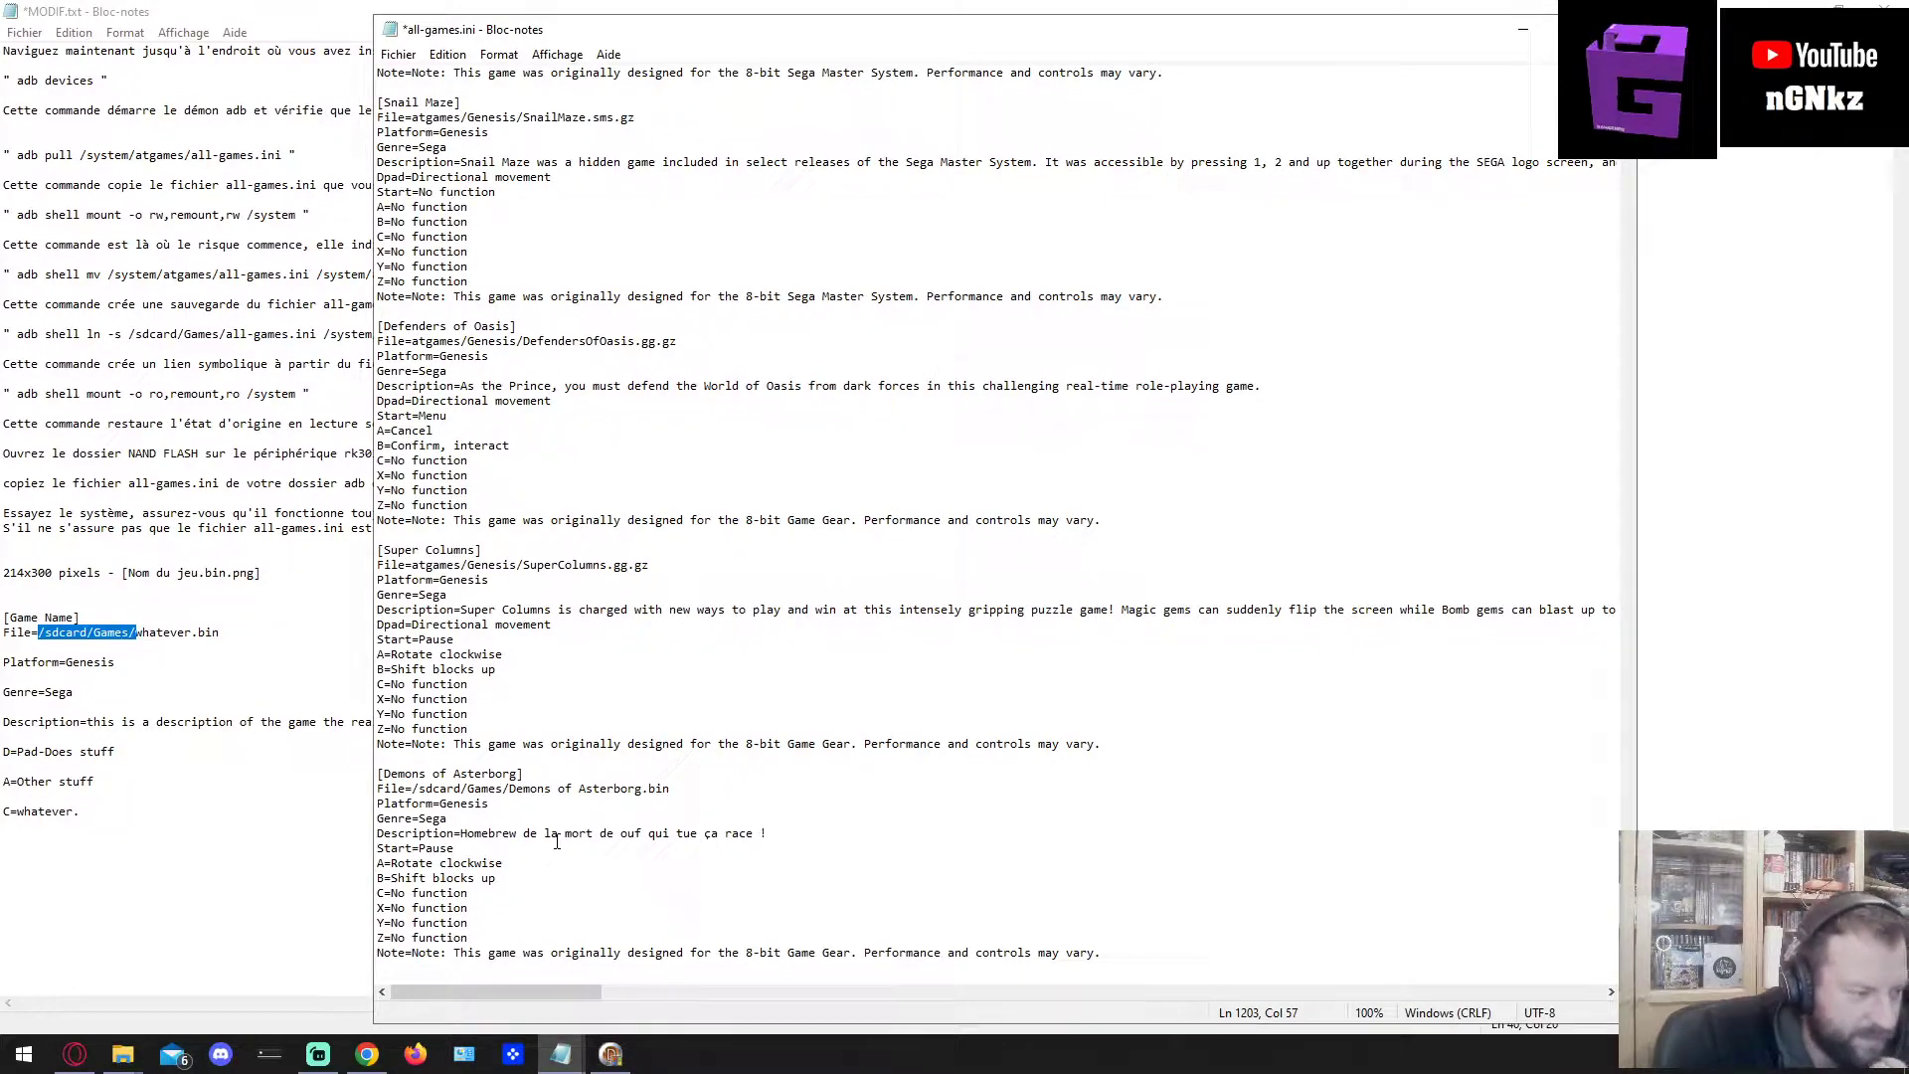
left_click(367, 1056)
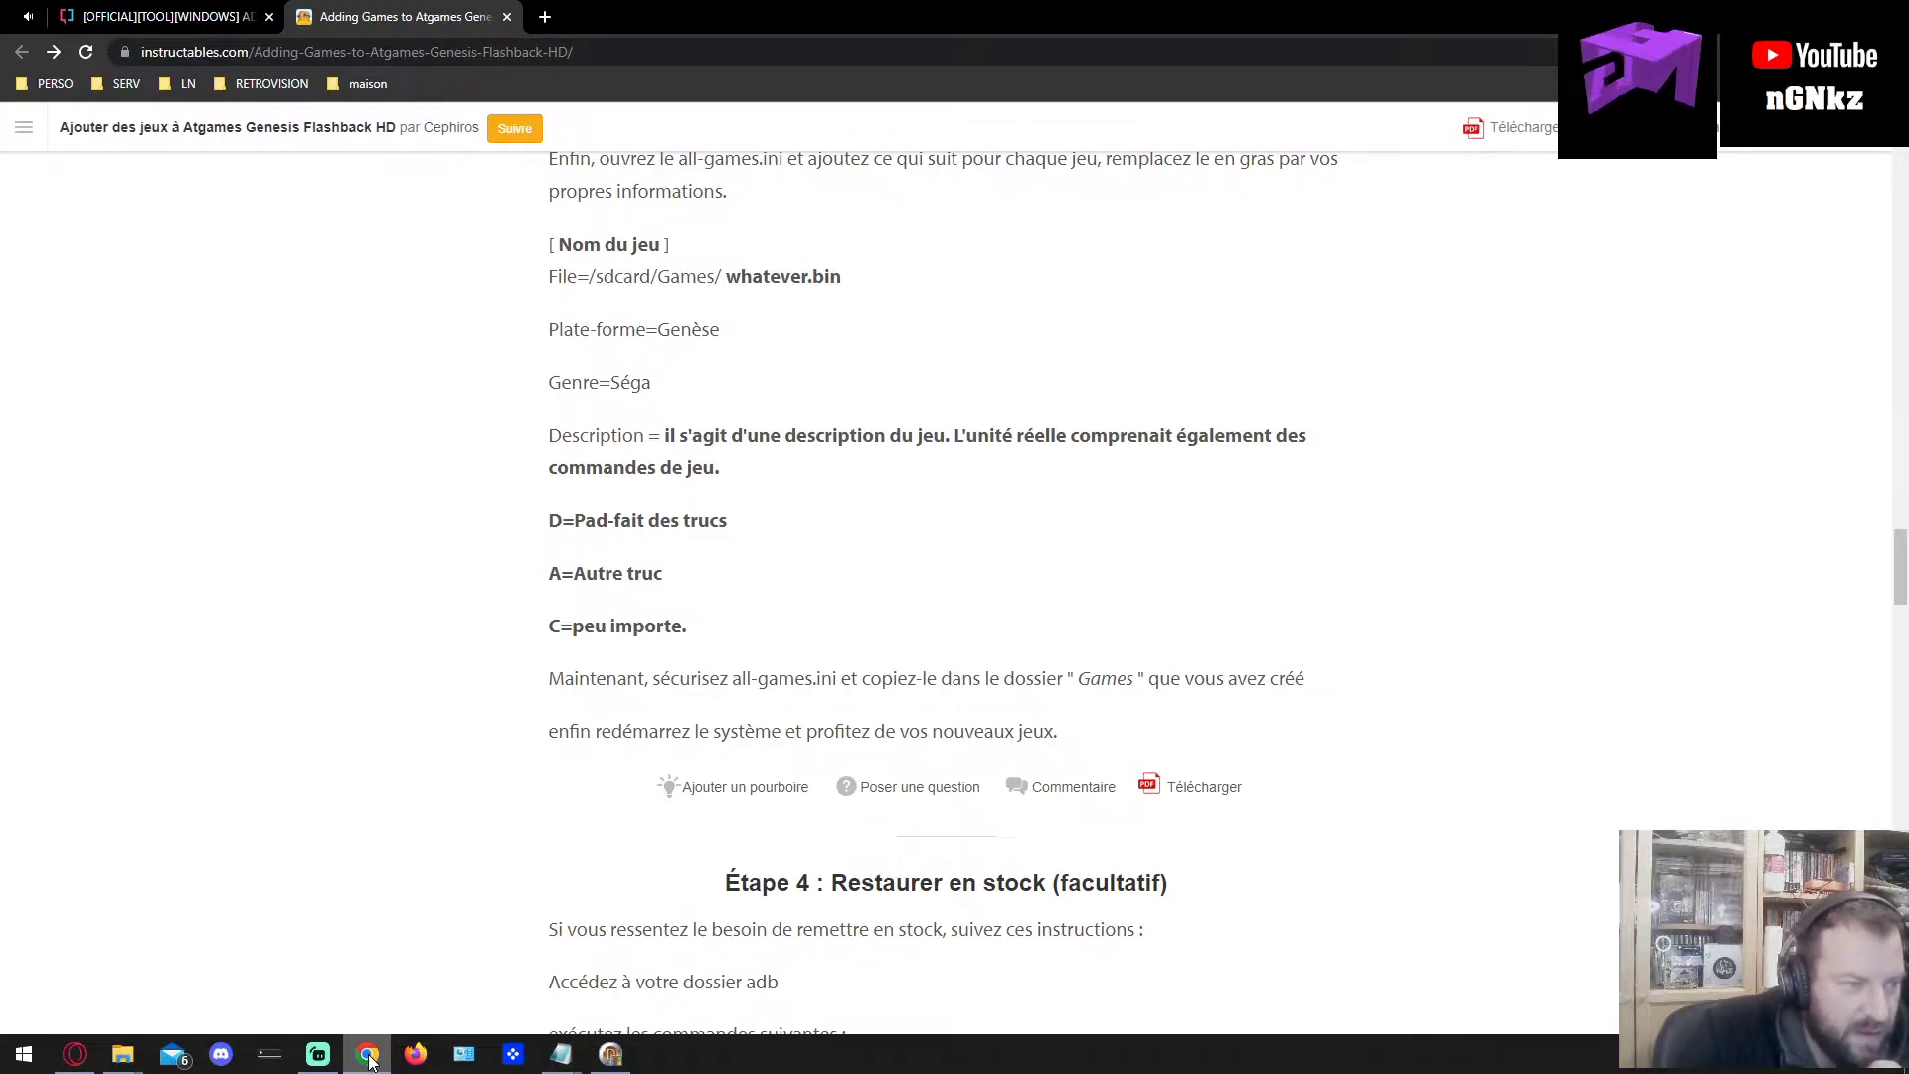
left_click(318, 1056)
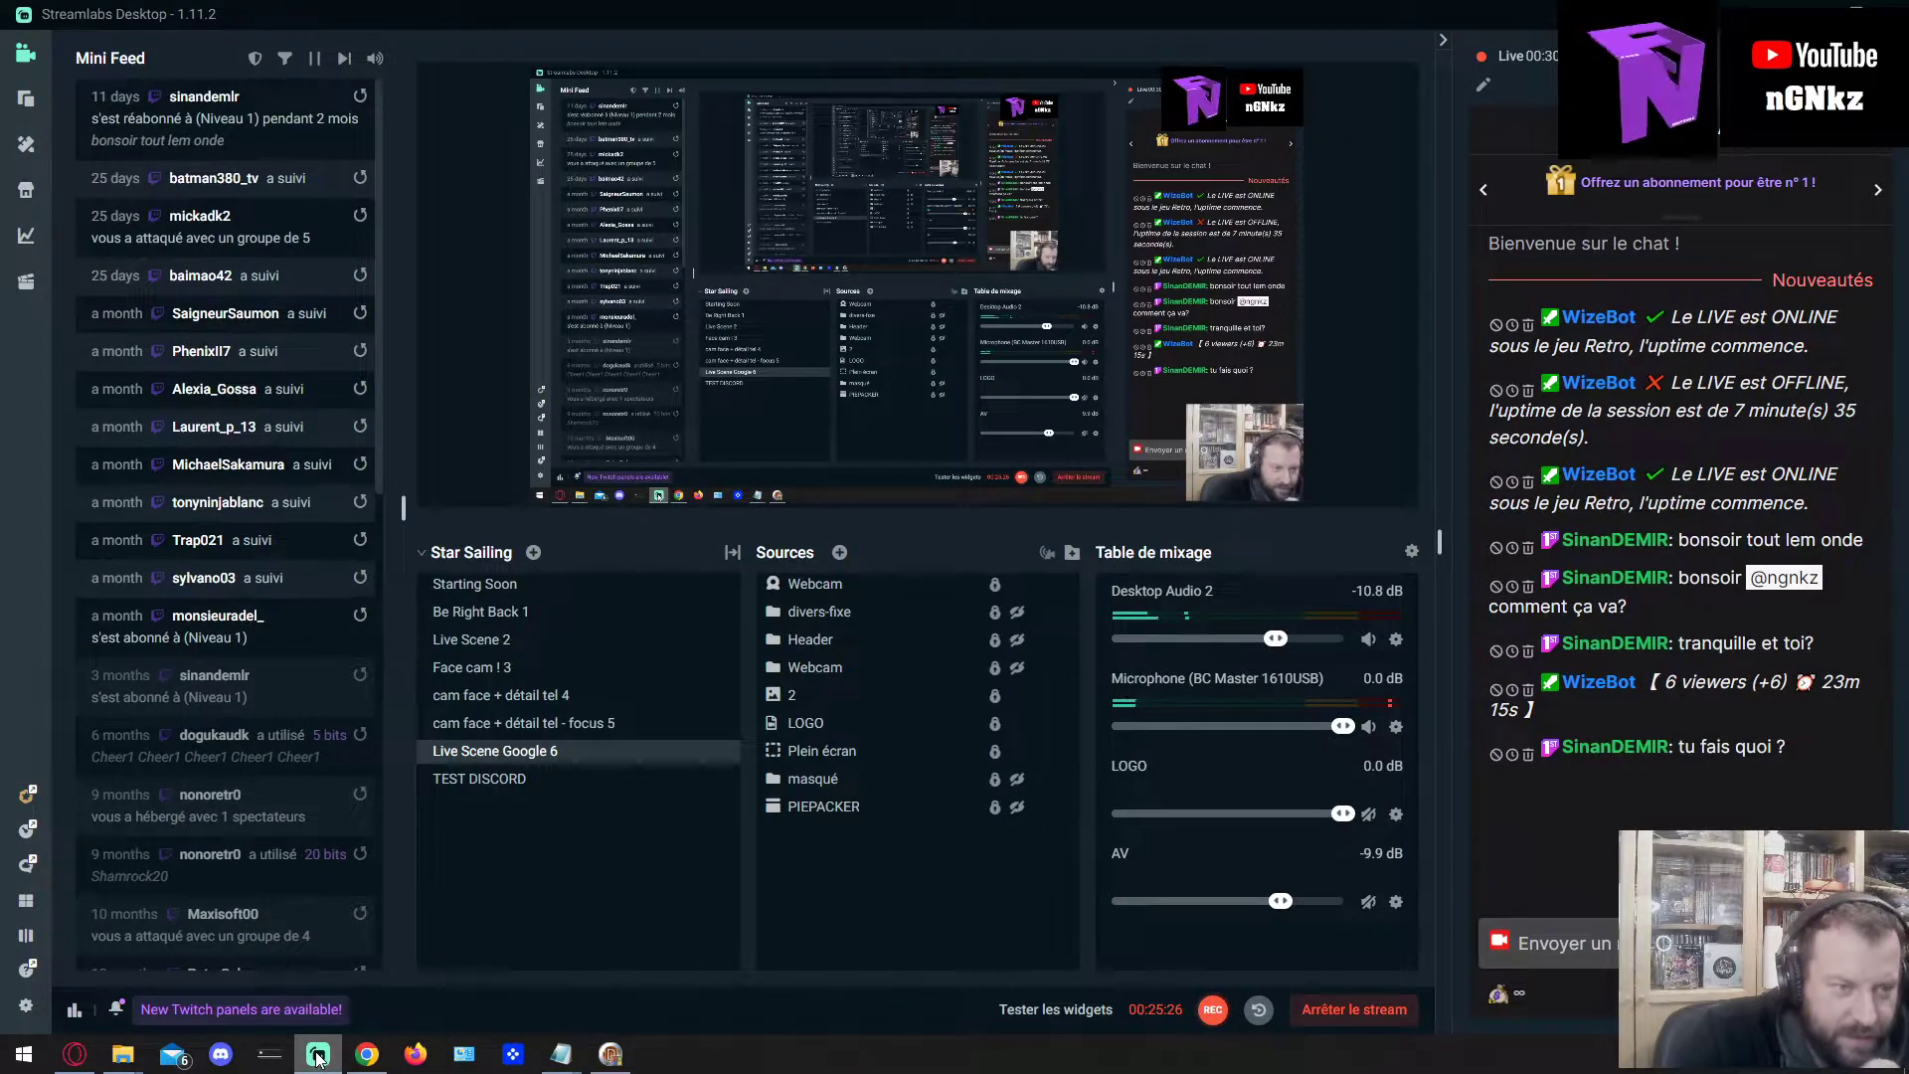
left_click(367, 1054)
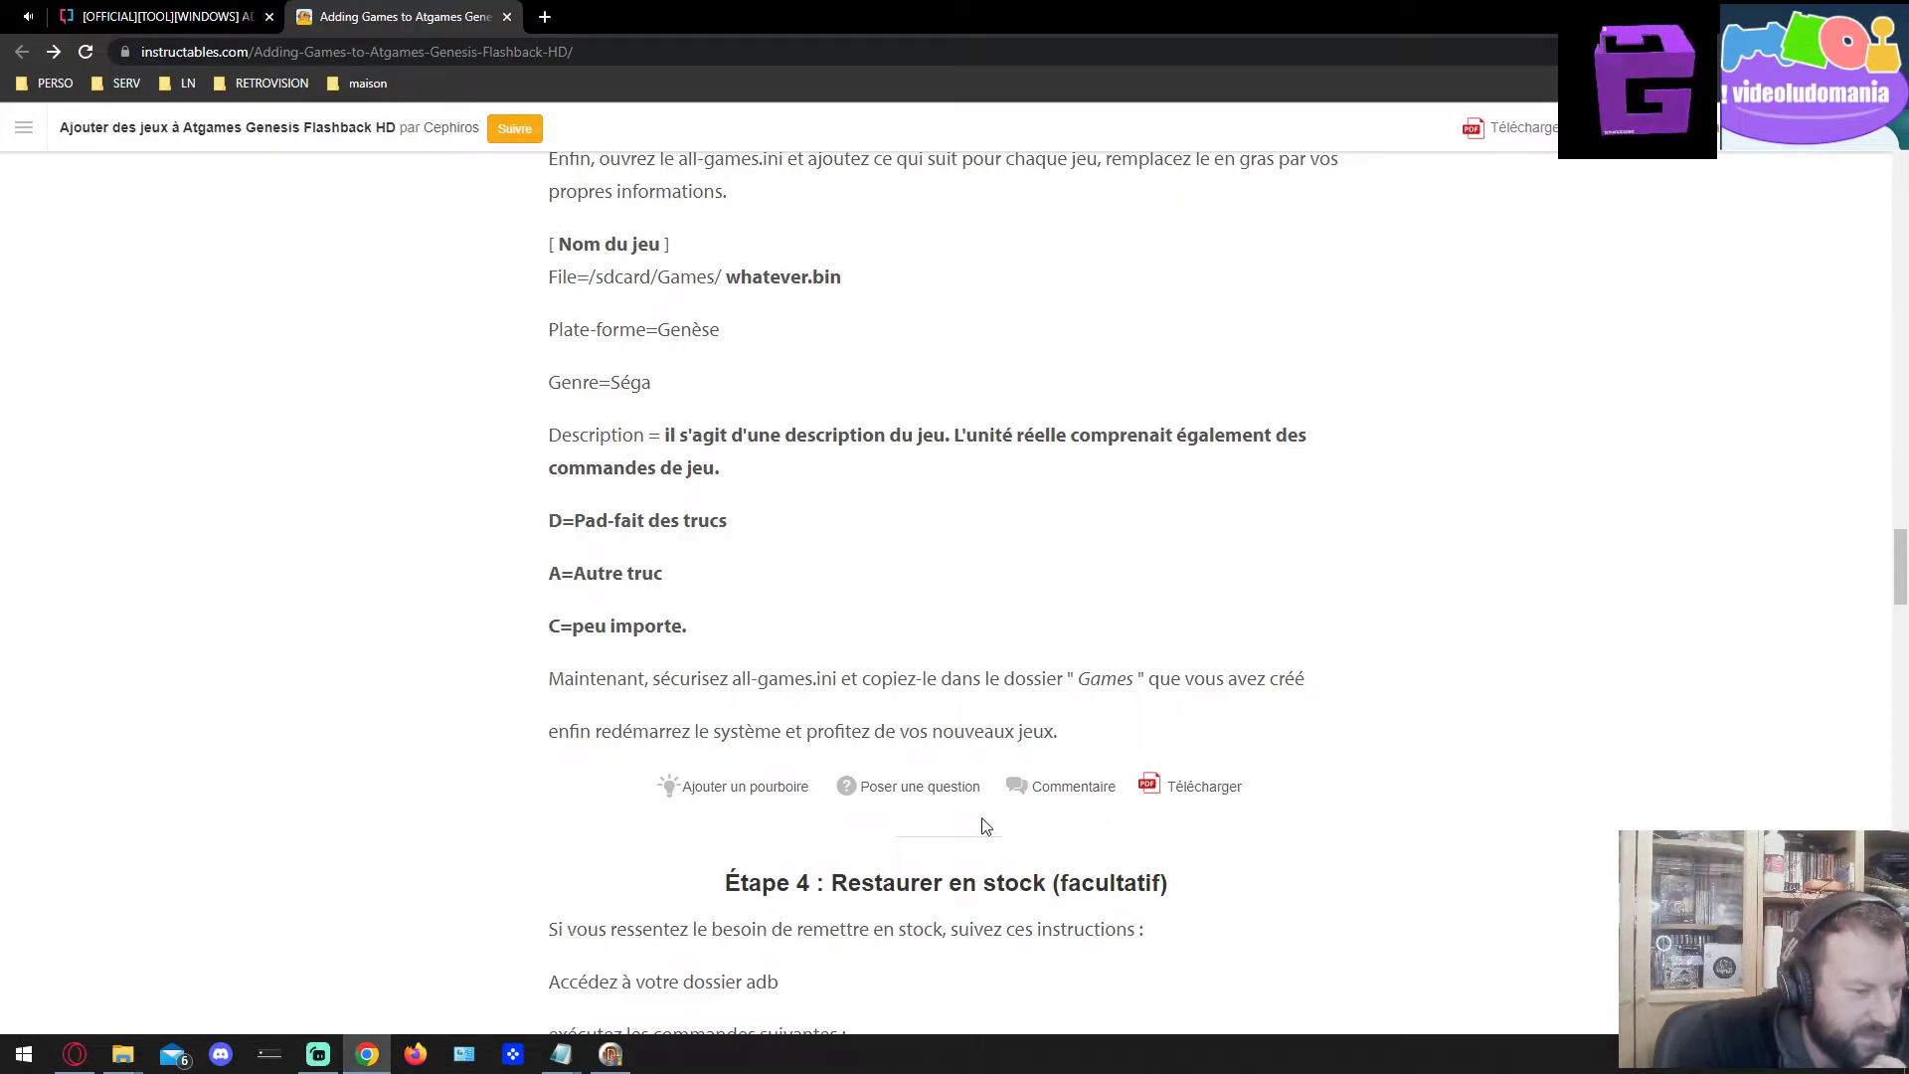
Return to all-games.ini and set both the A and B controls of the Demons of Asterborg entry to "No function".
mouse_move(564, 1054)
left_click(666, 965)
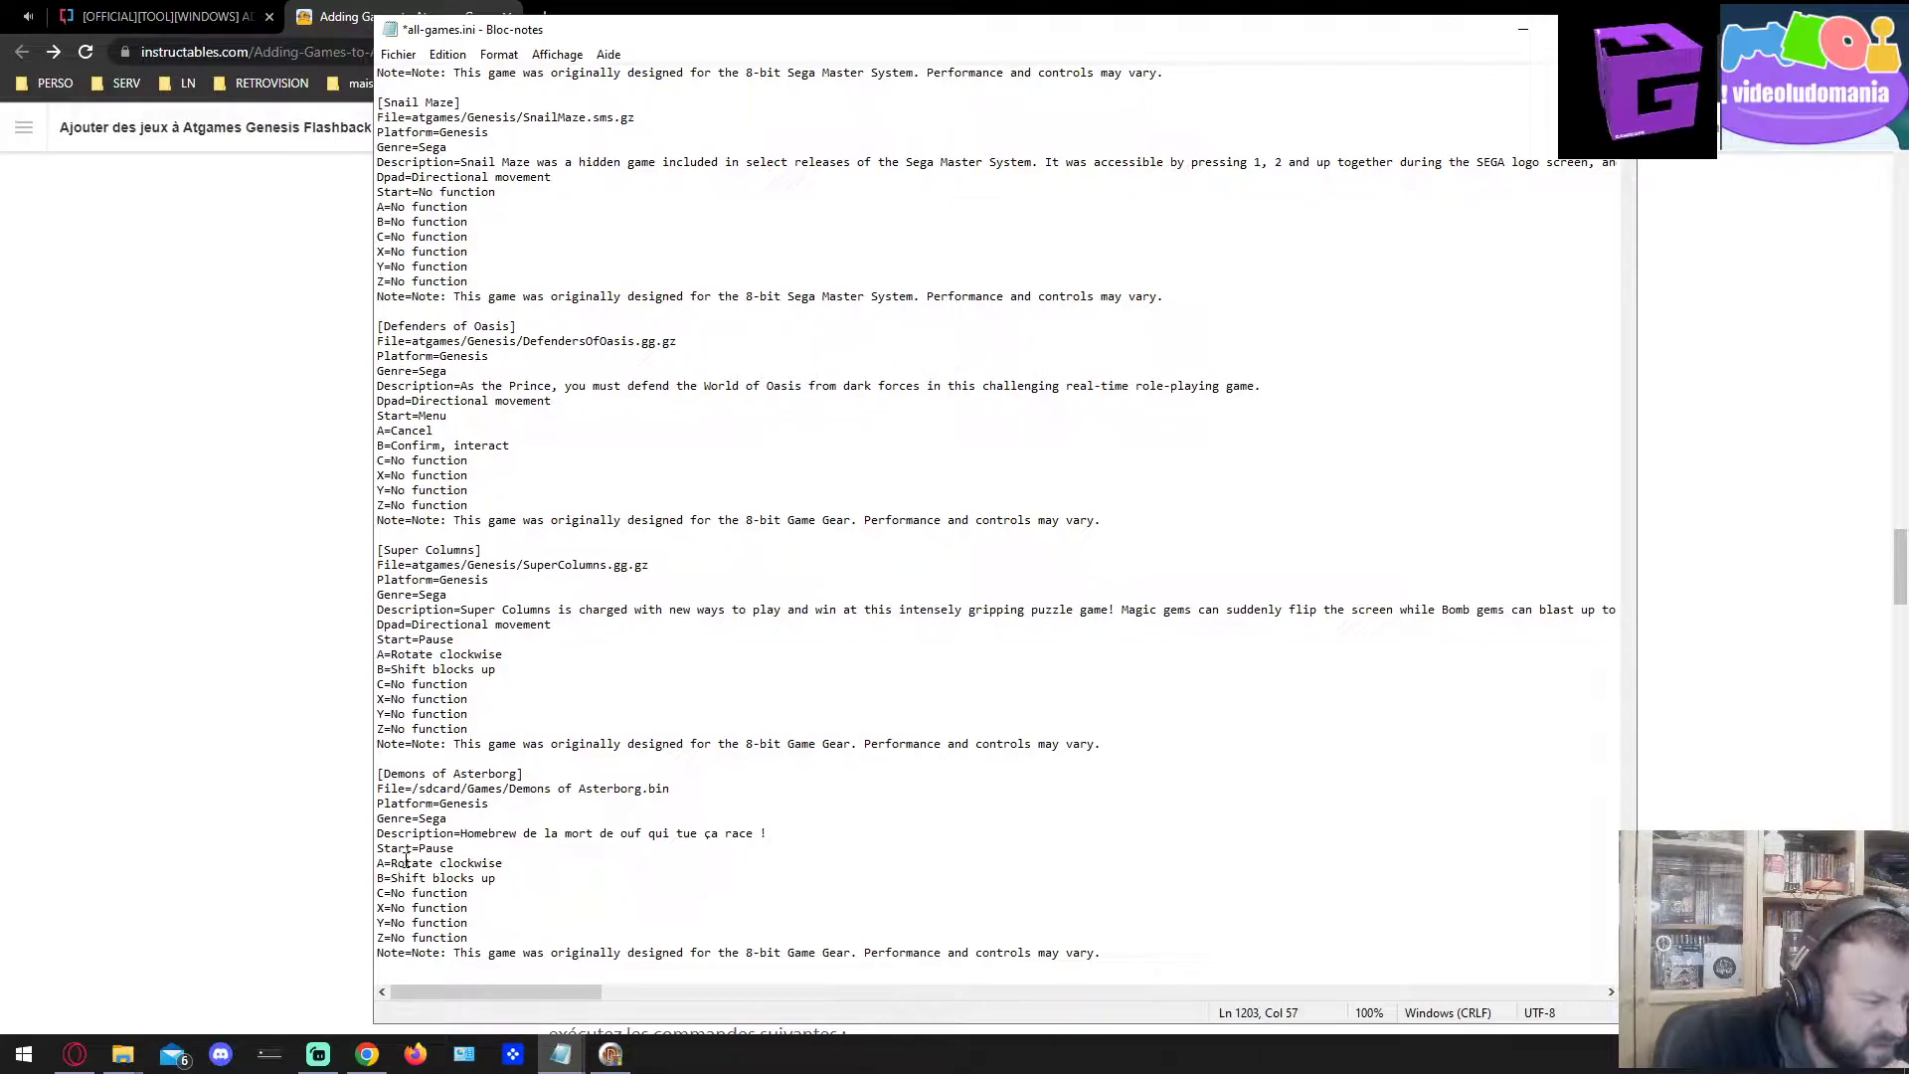
left_click_drag(496, 879, 392, 879)
type("No function")
left_click_drag(503, 863, 391, 864)
type("No function")
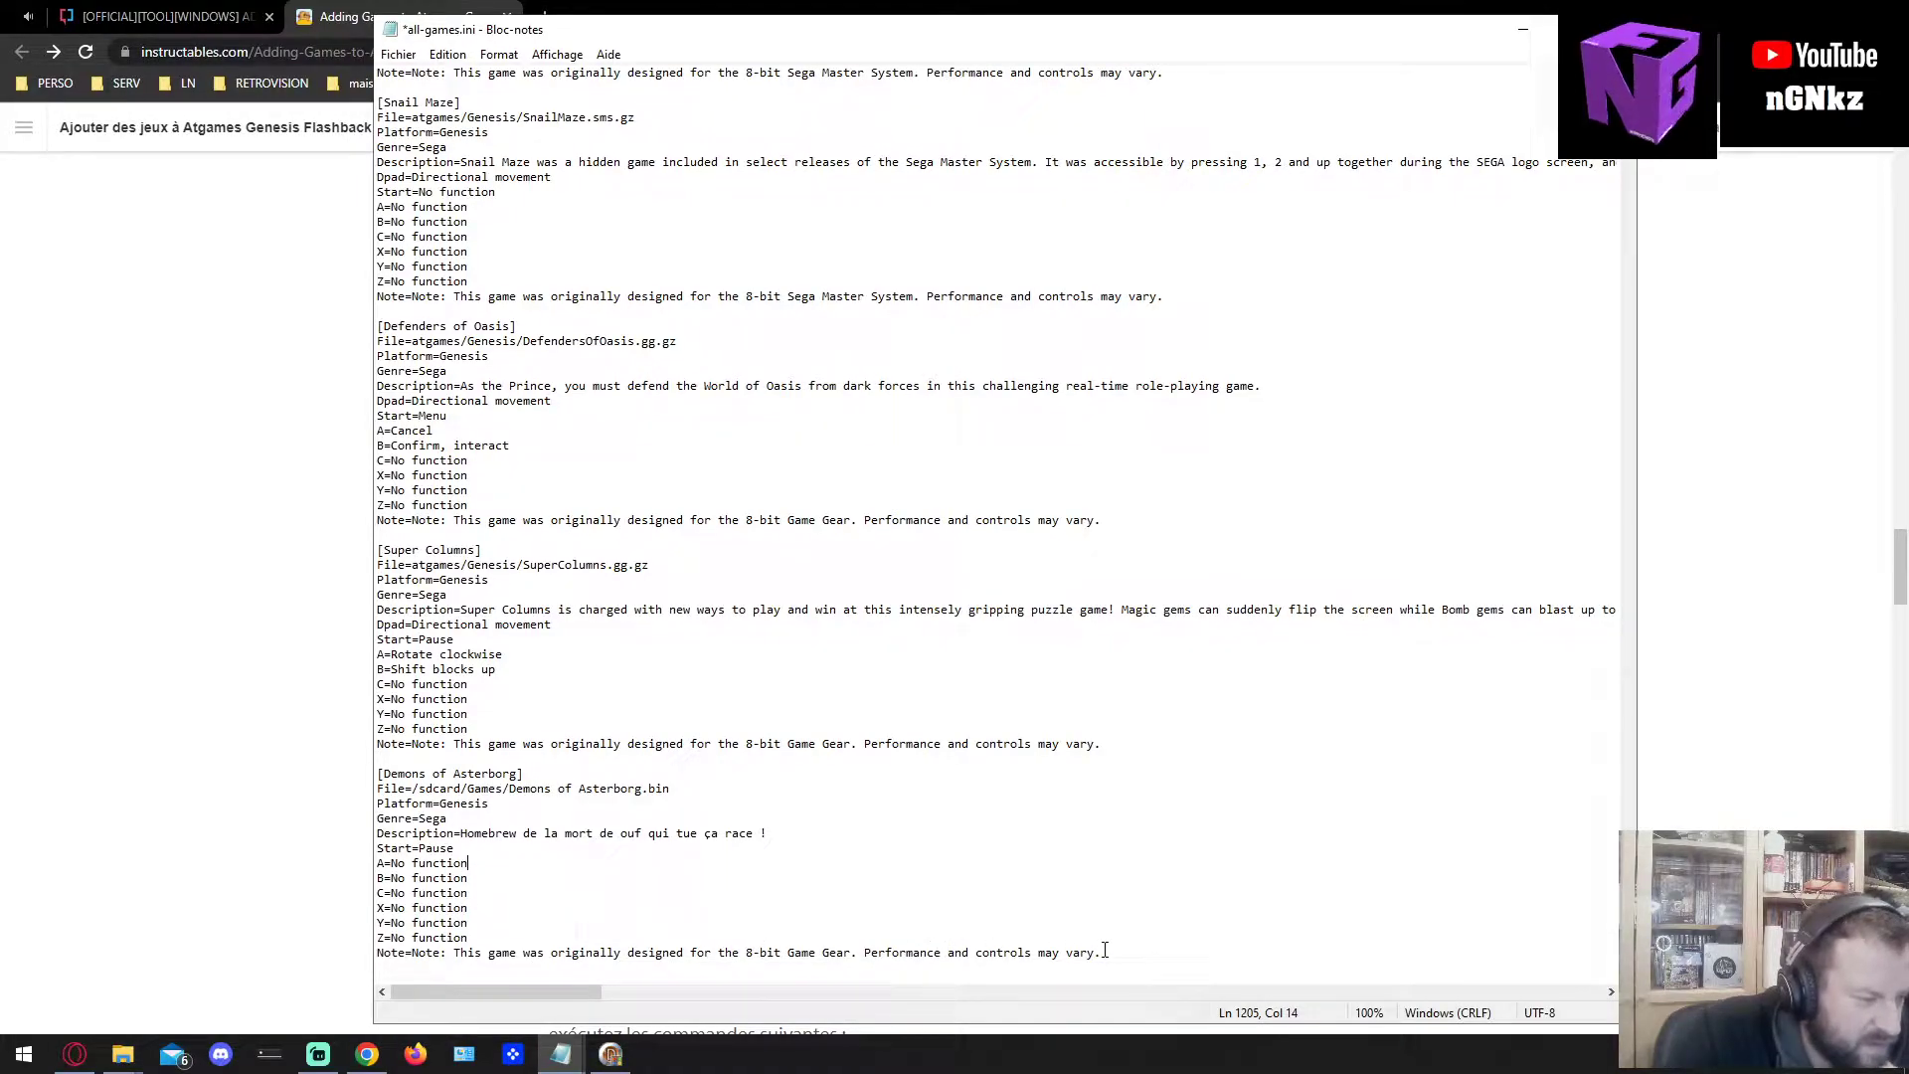
Check the guide's sample entry in Chrome, delete the Note line from the Demons of Asterborg entry and save all-games.ini.
left_click_drag(1105, 953, 1004, 953)
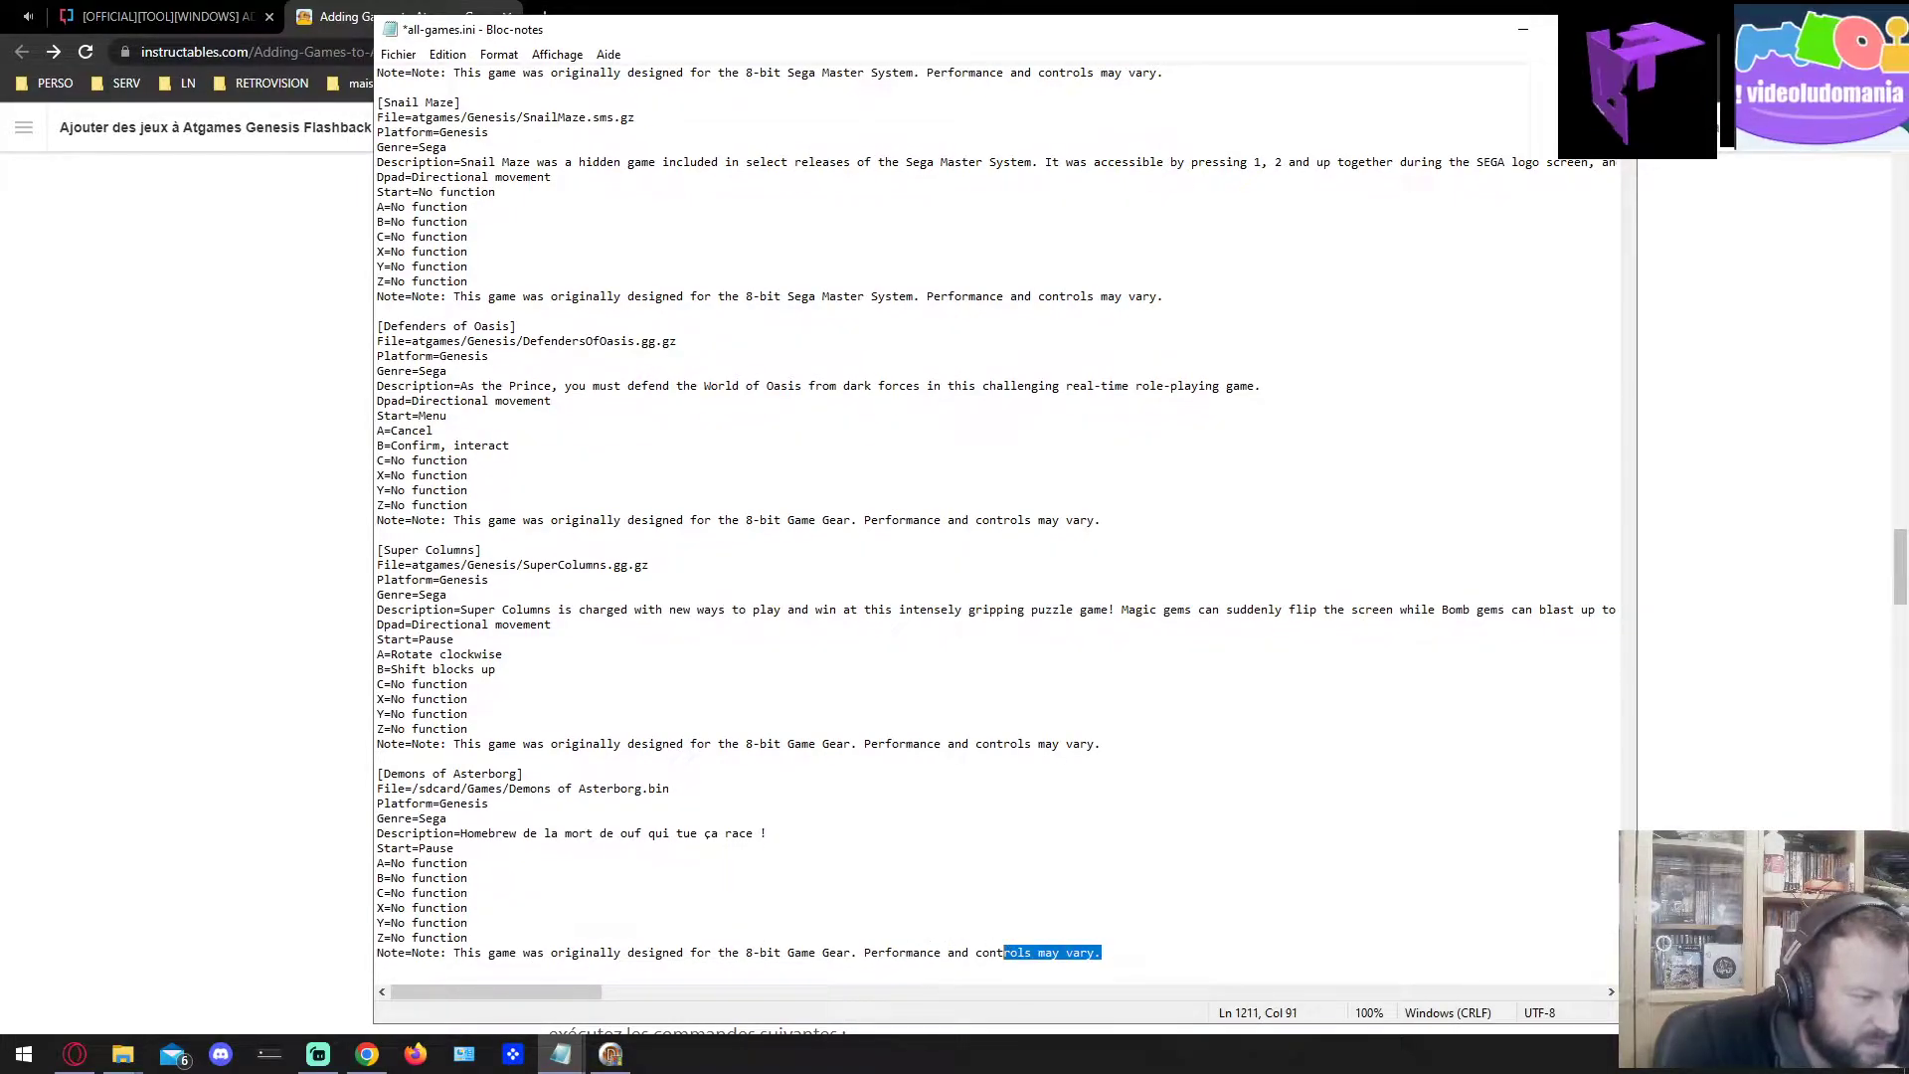
mouse_move(562, 1055)
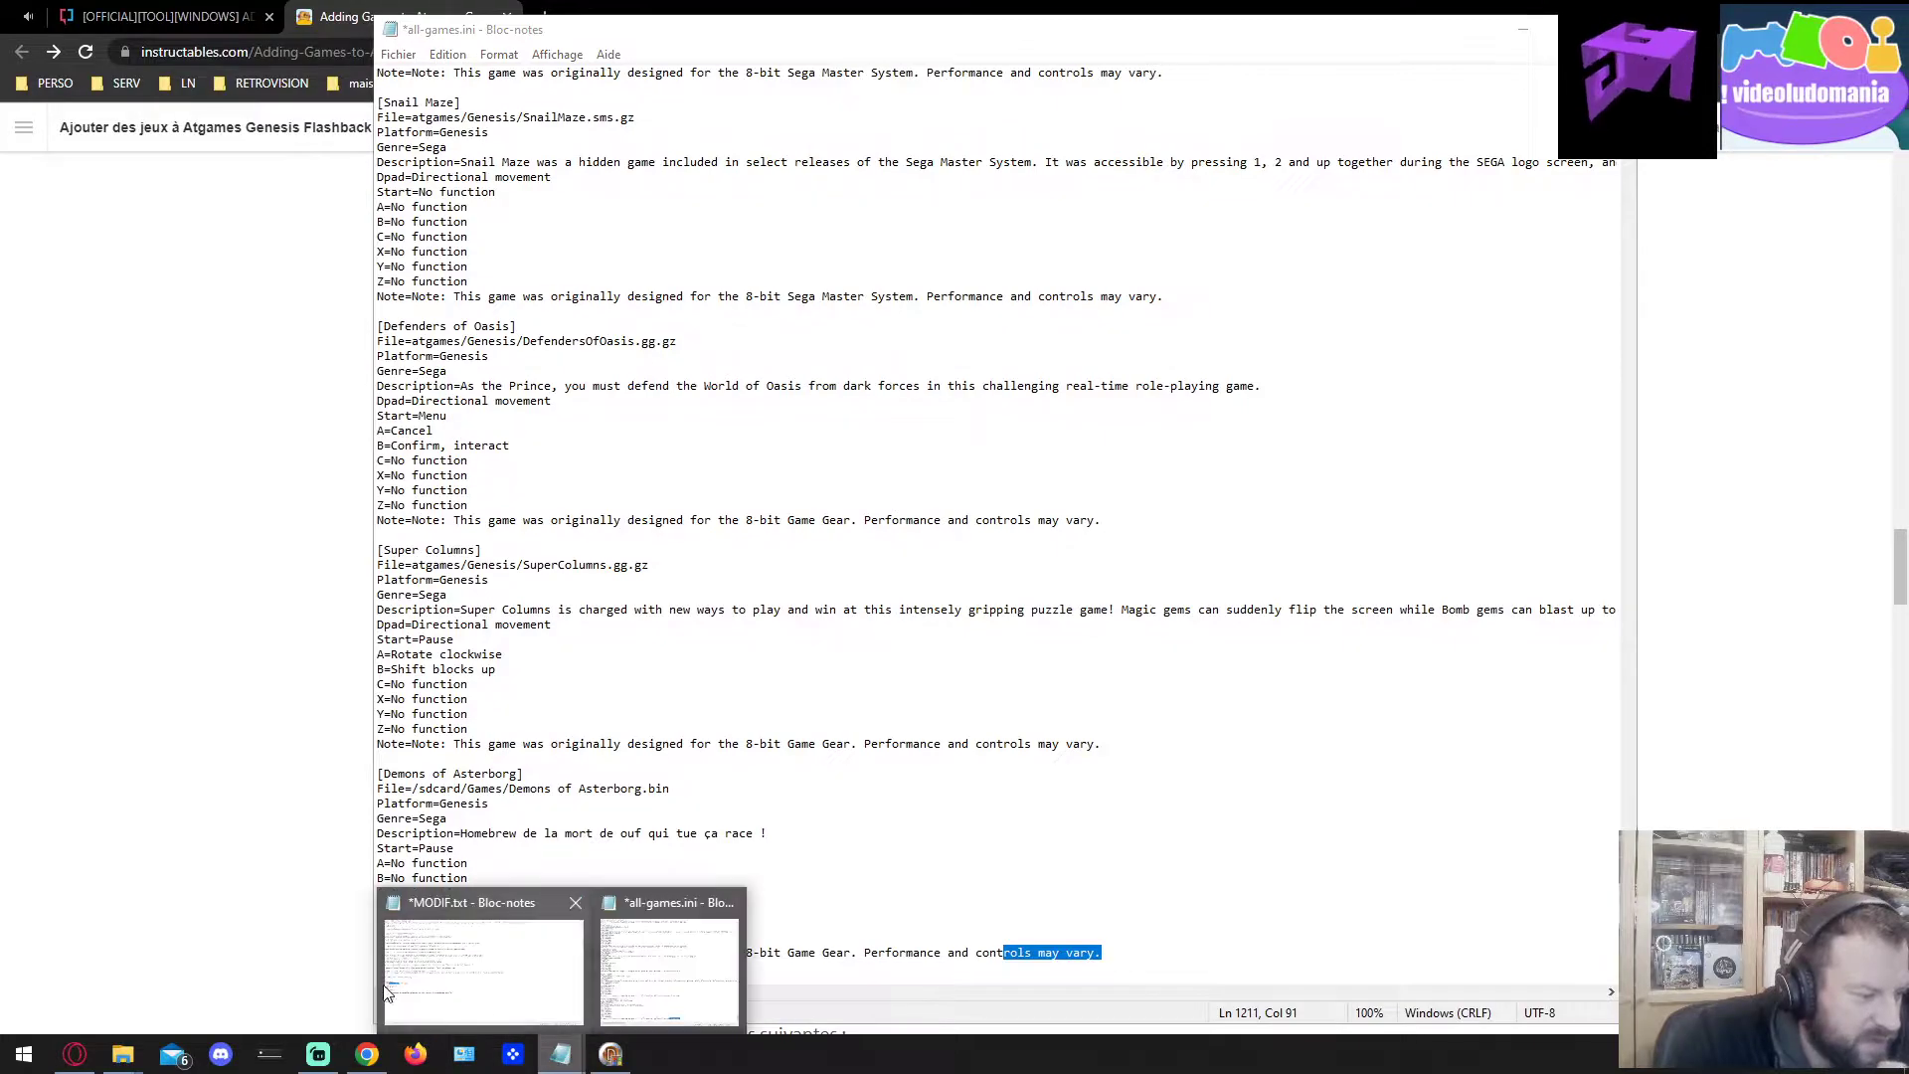
left_click(367, 1054)
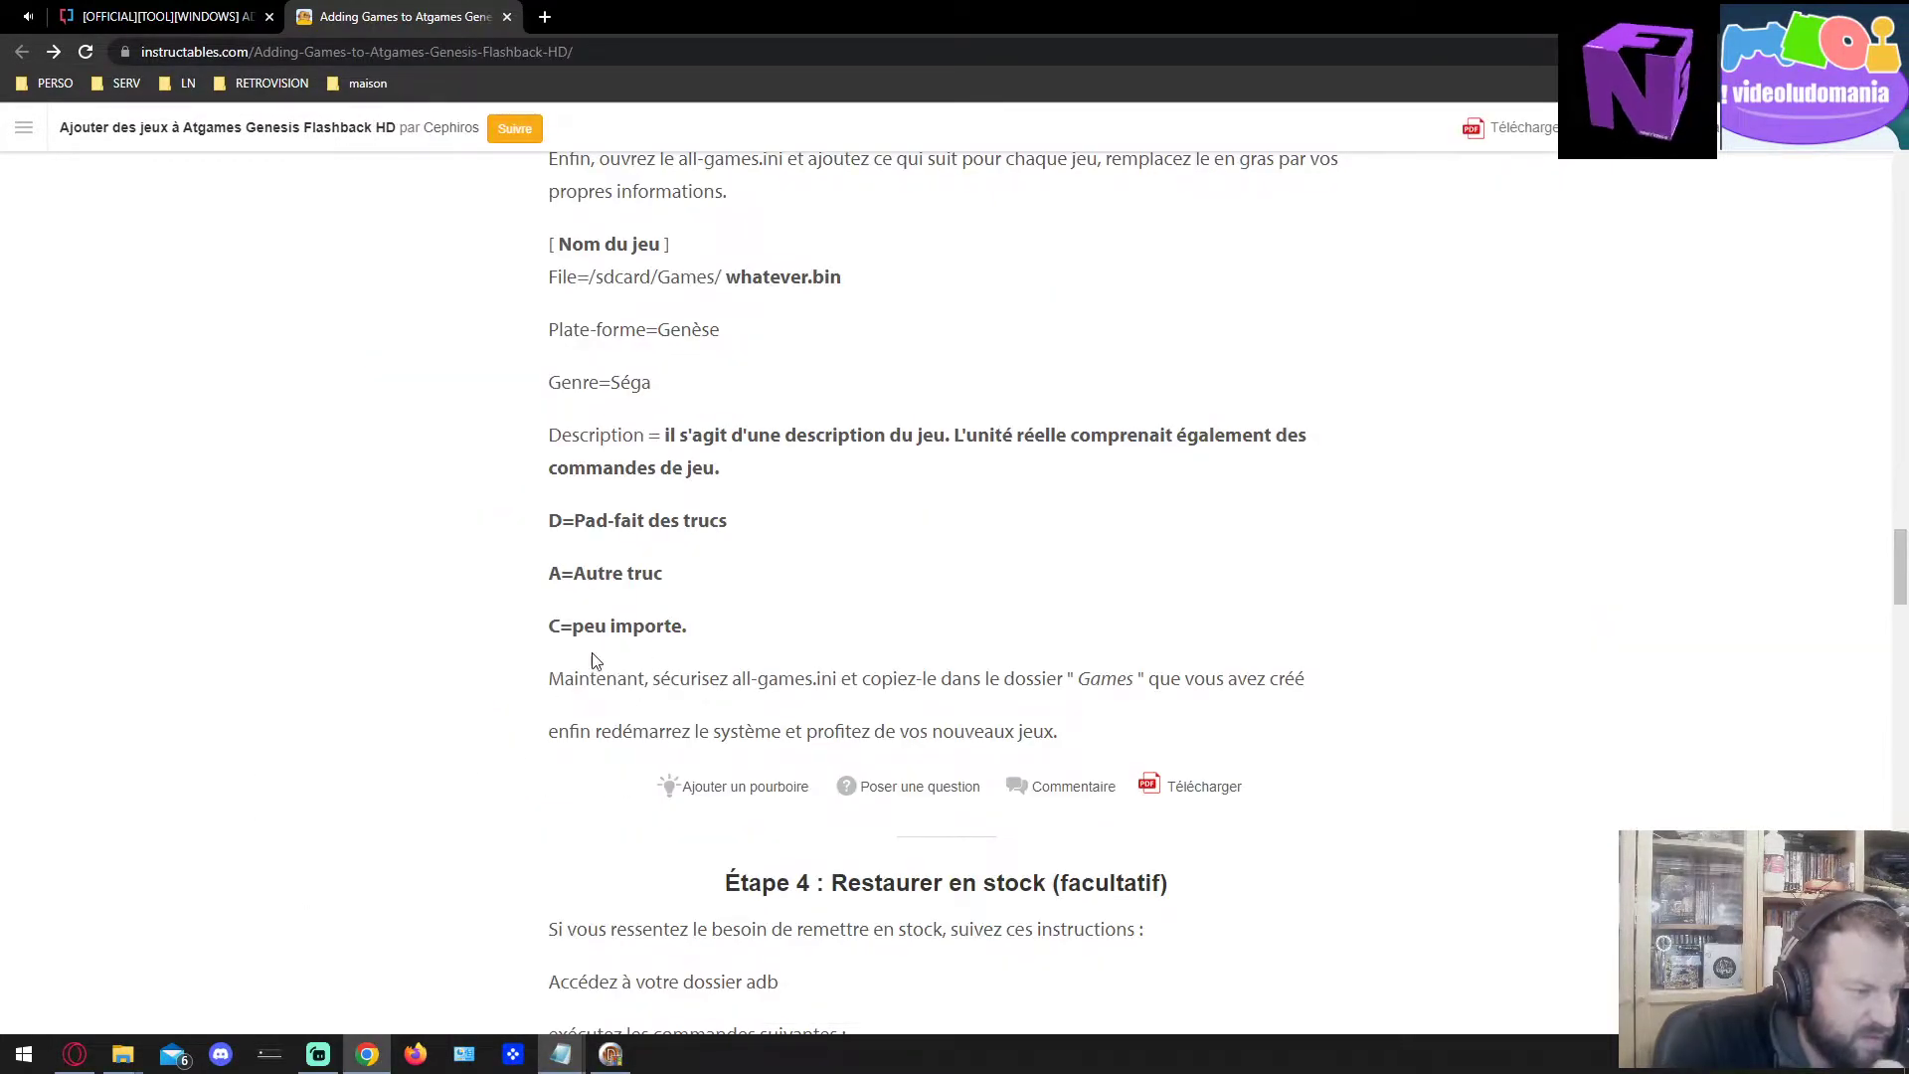
scroll(696, 696, "up", 1)
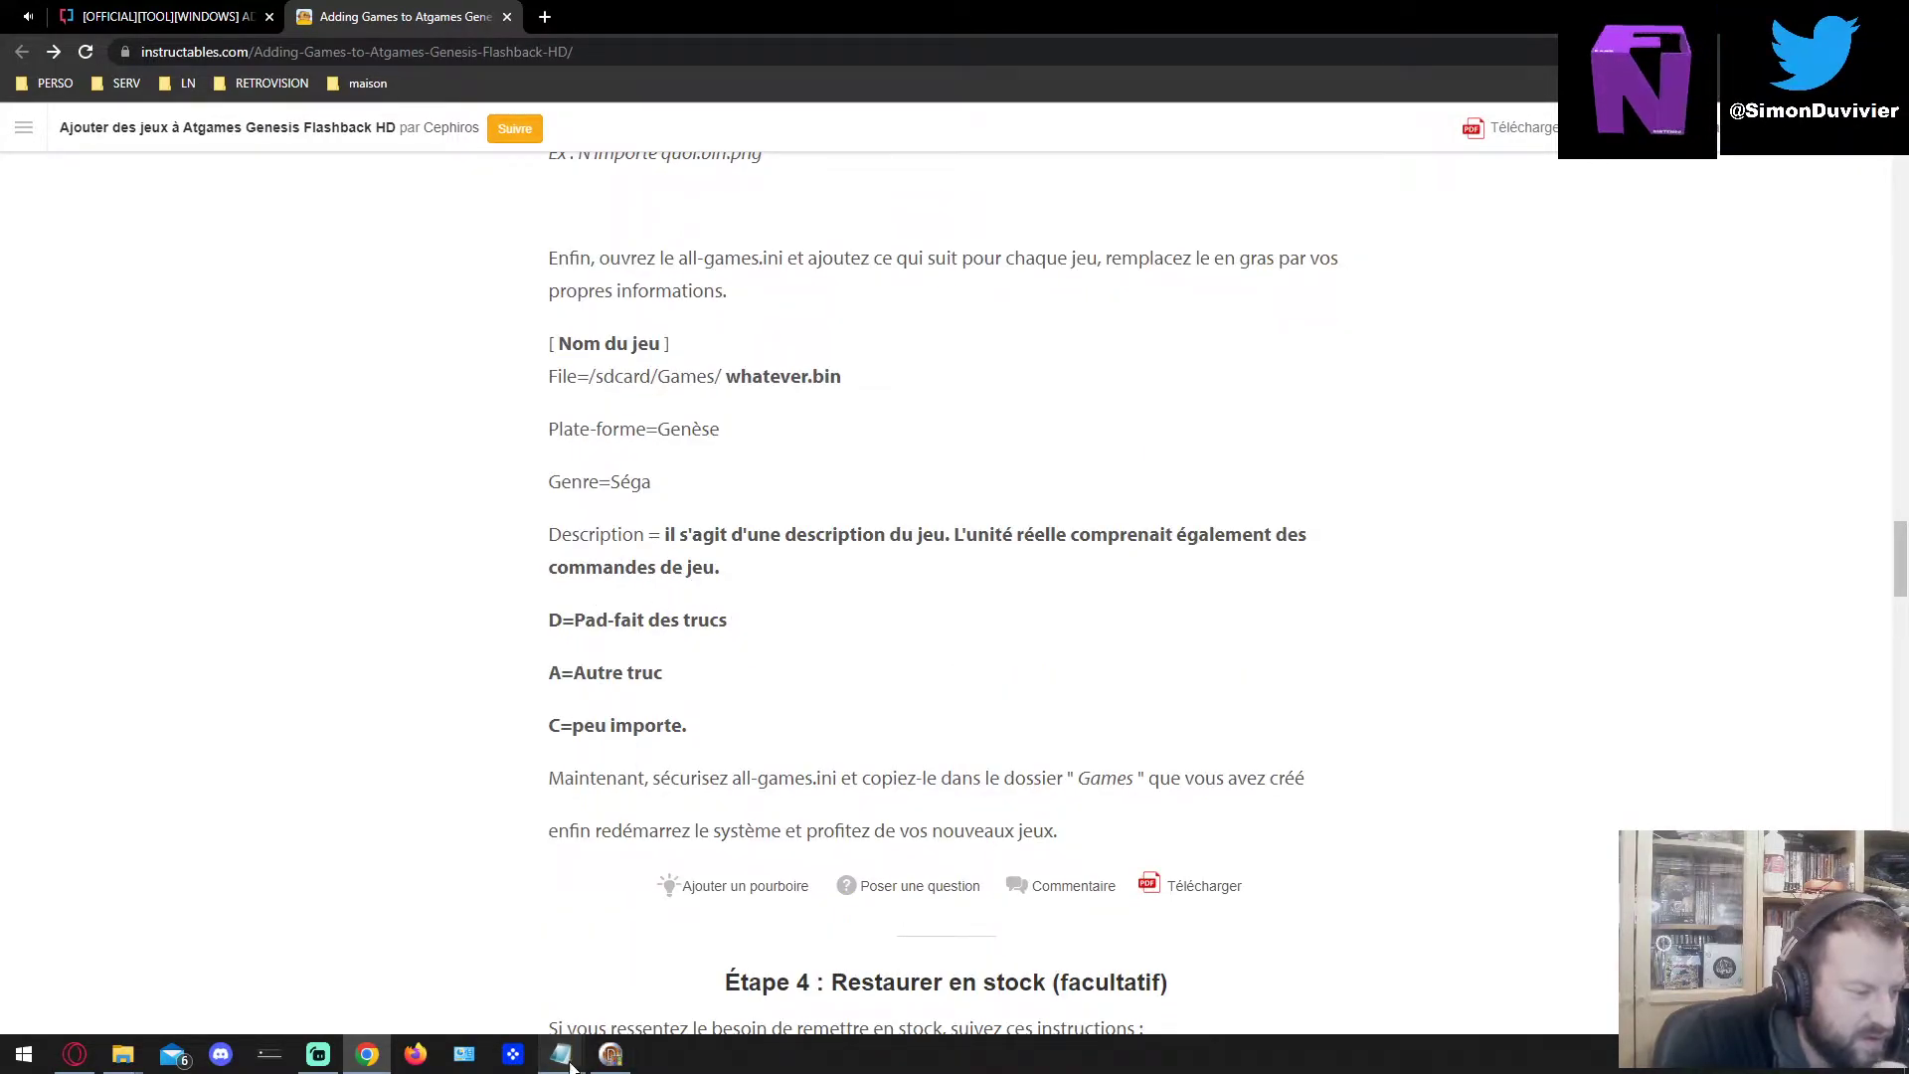
mouse_move(561, 1054)
left_click(663, 975)
left_click_drag(1099, 952, 371, 951)
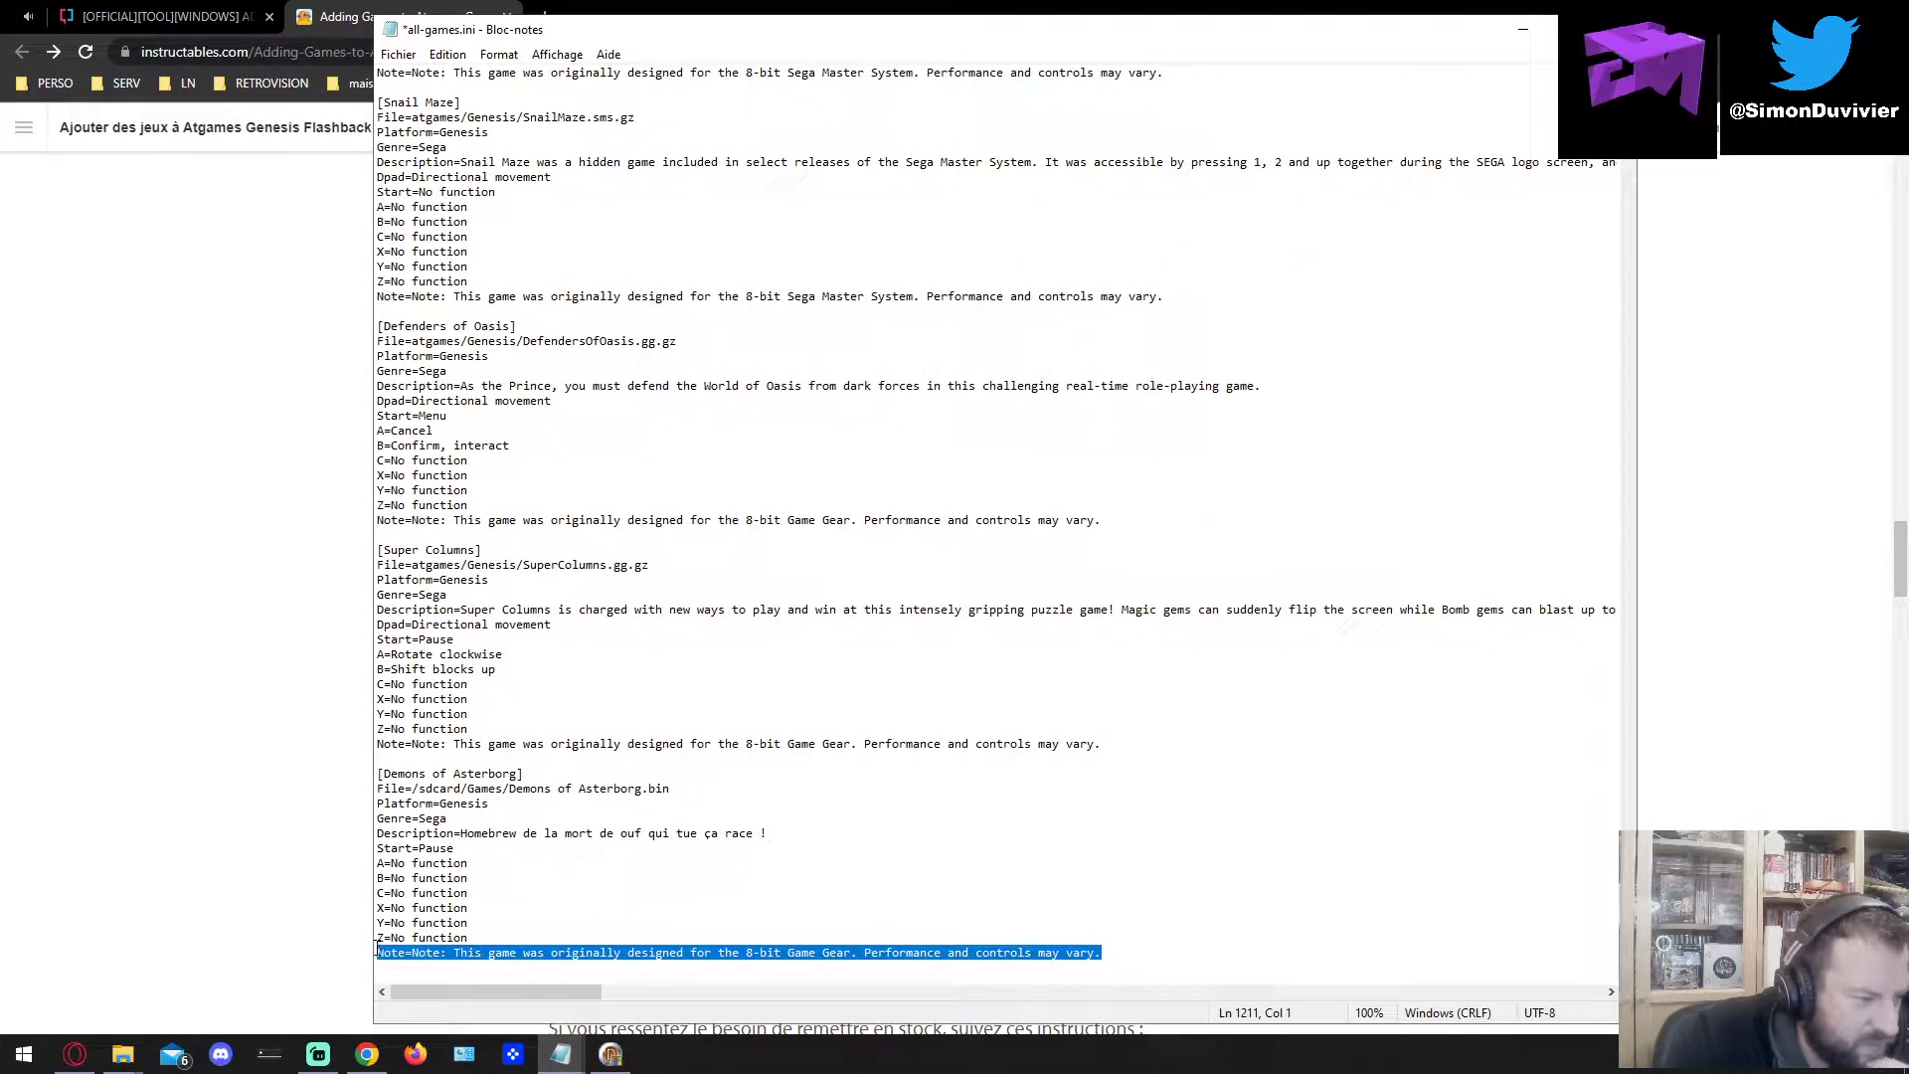
key("Delete")
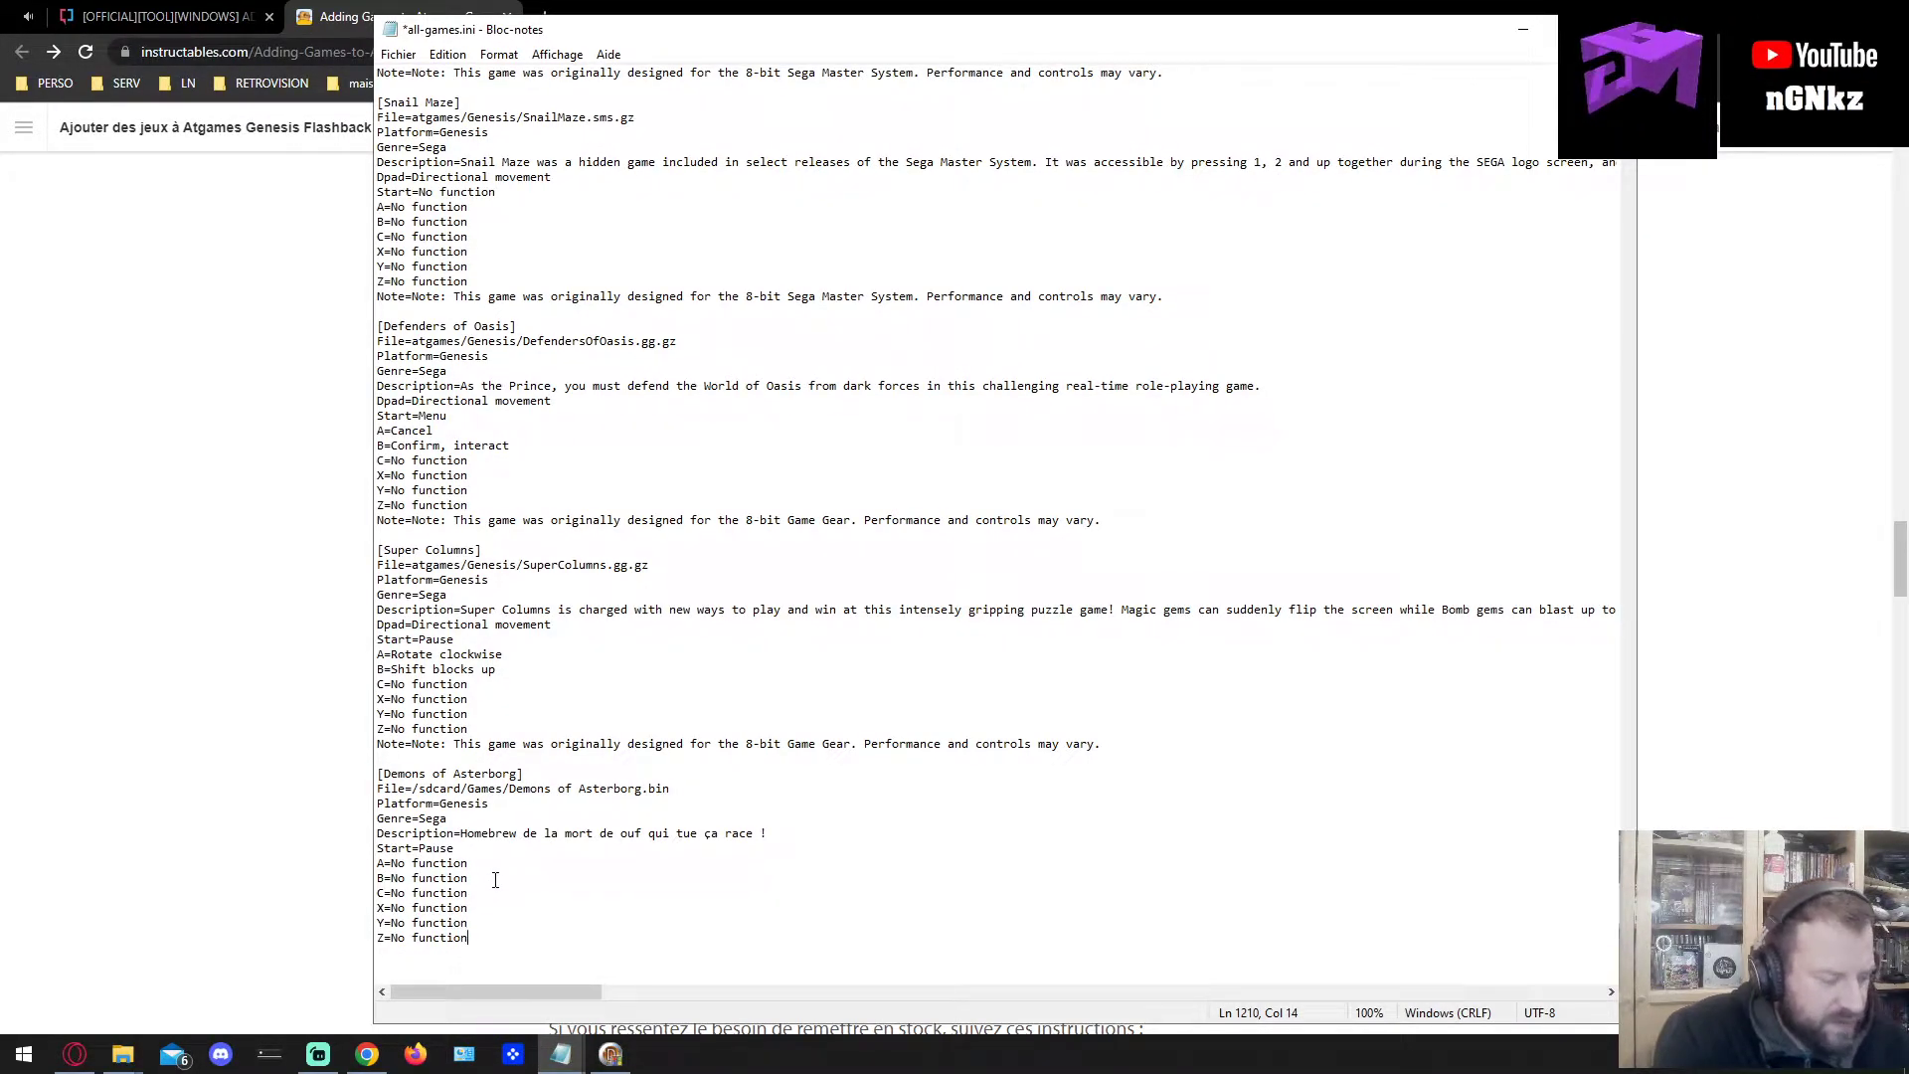
key("ctrl+s")
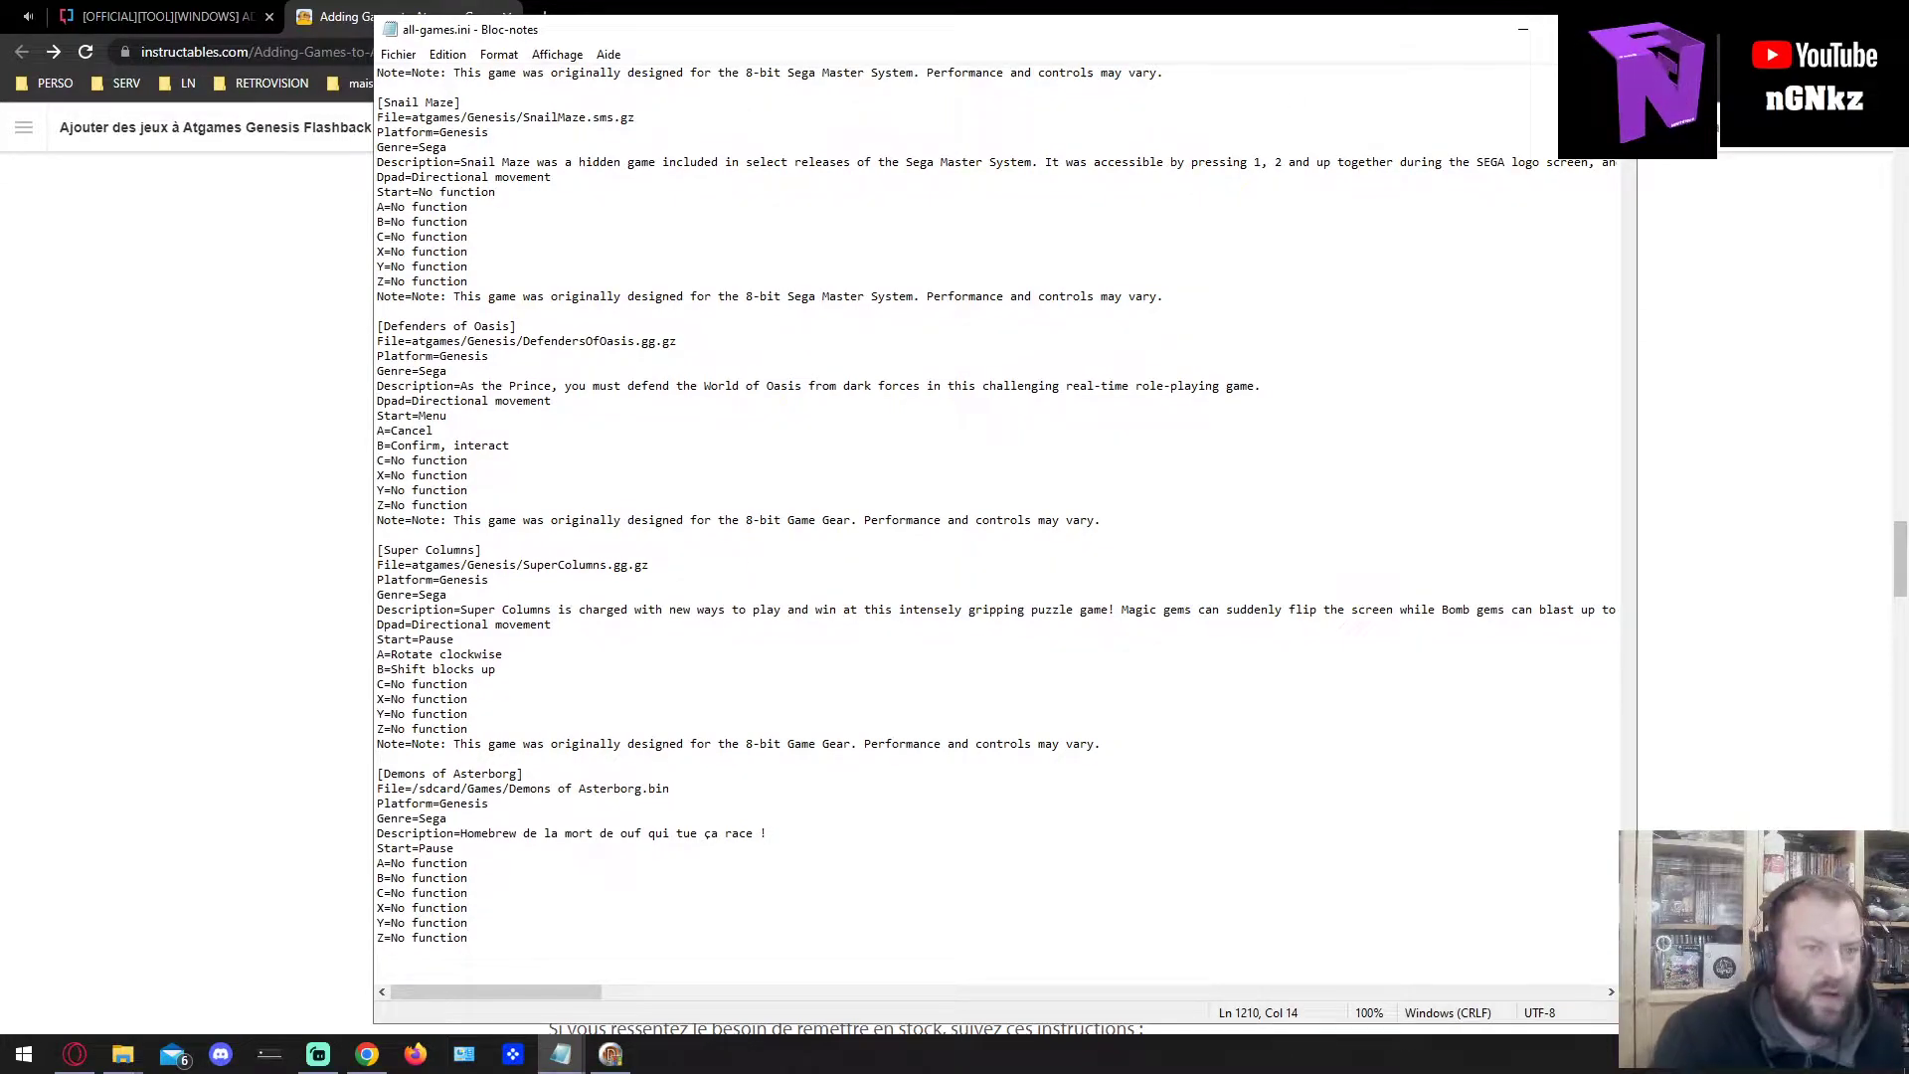
Switch to File Explorer, open the FLASHBACK folder on the Bureau and copy all-games.ini.
key("alt+Tab")
key("alt+Tab")
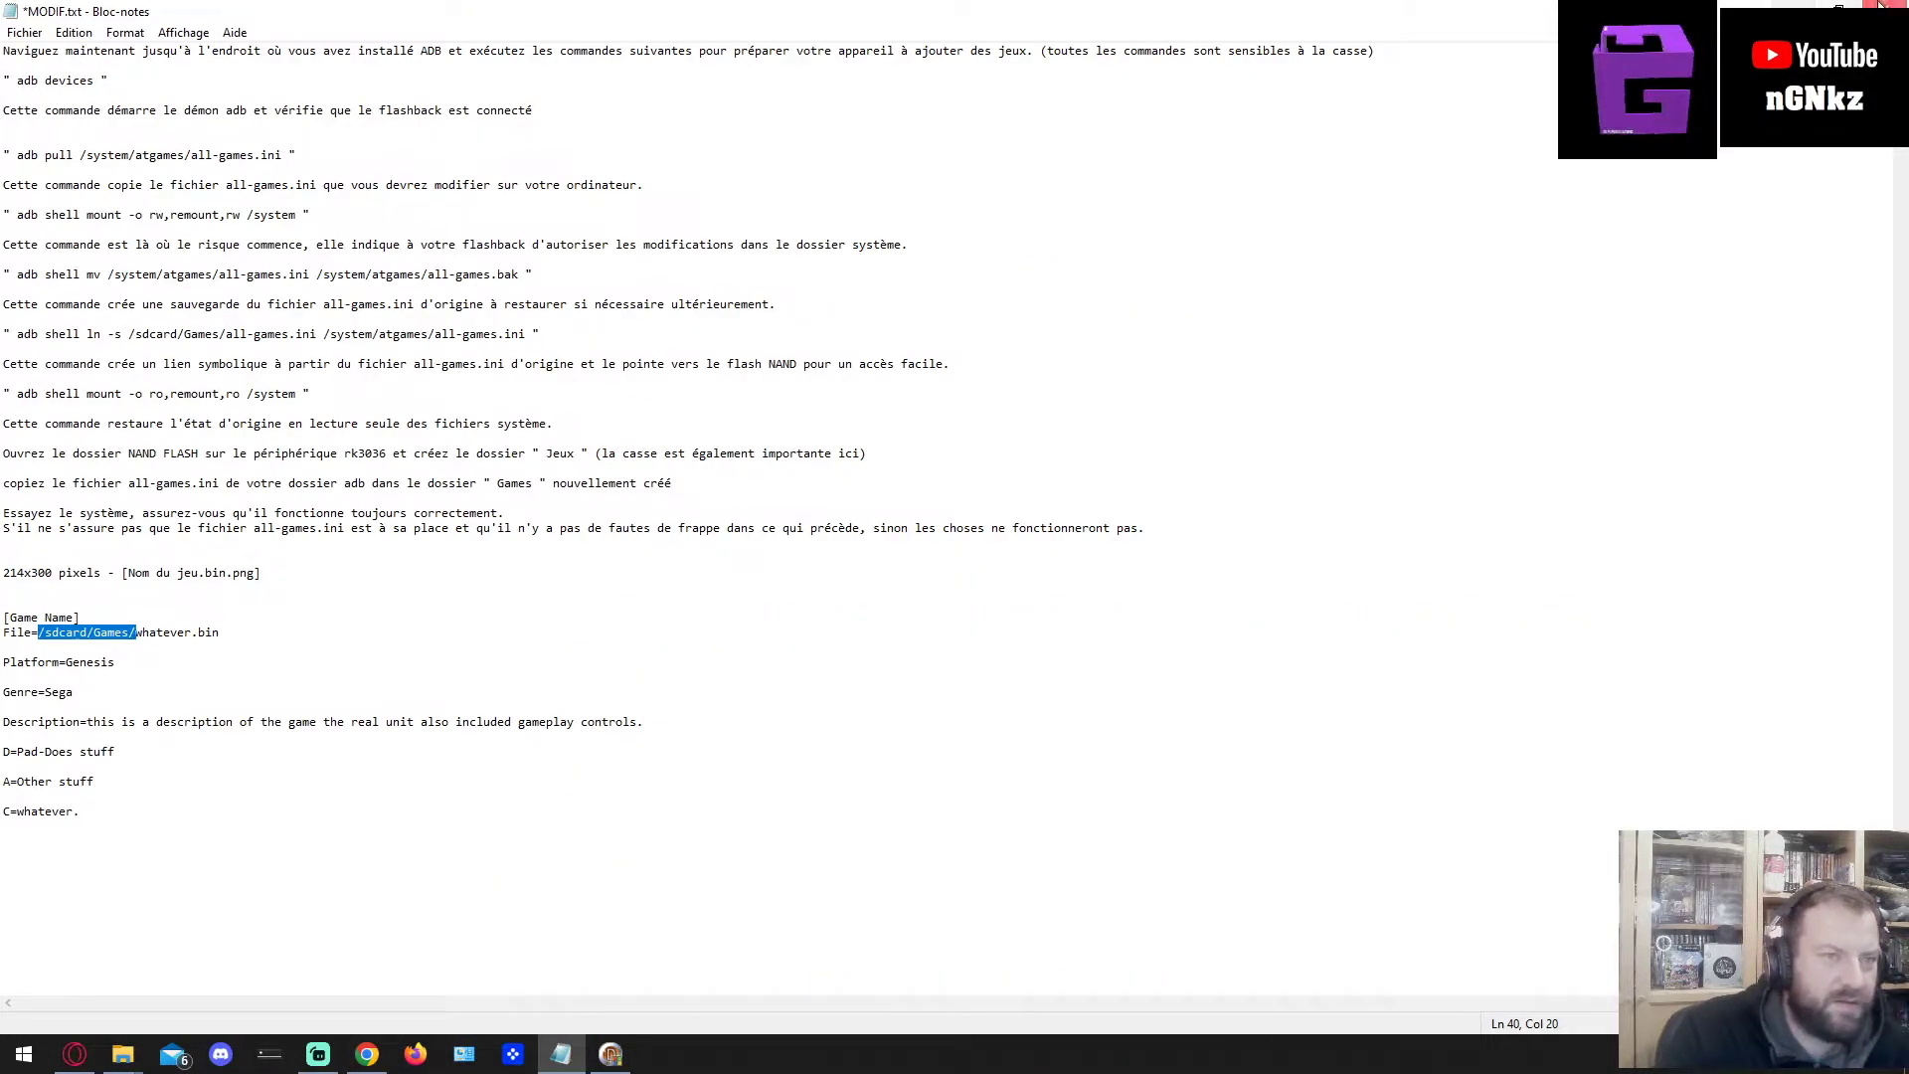
key("alt+Tab")
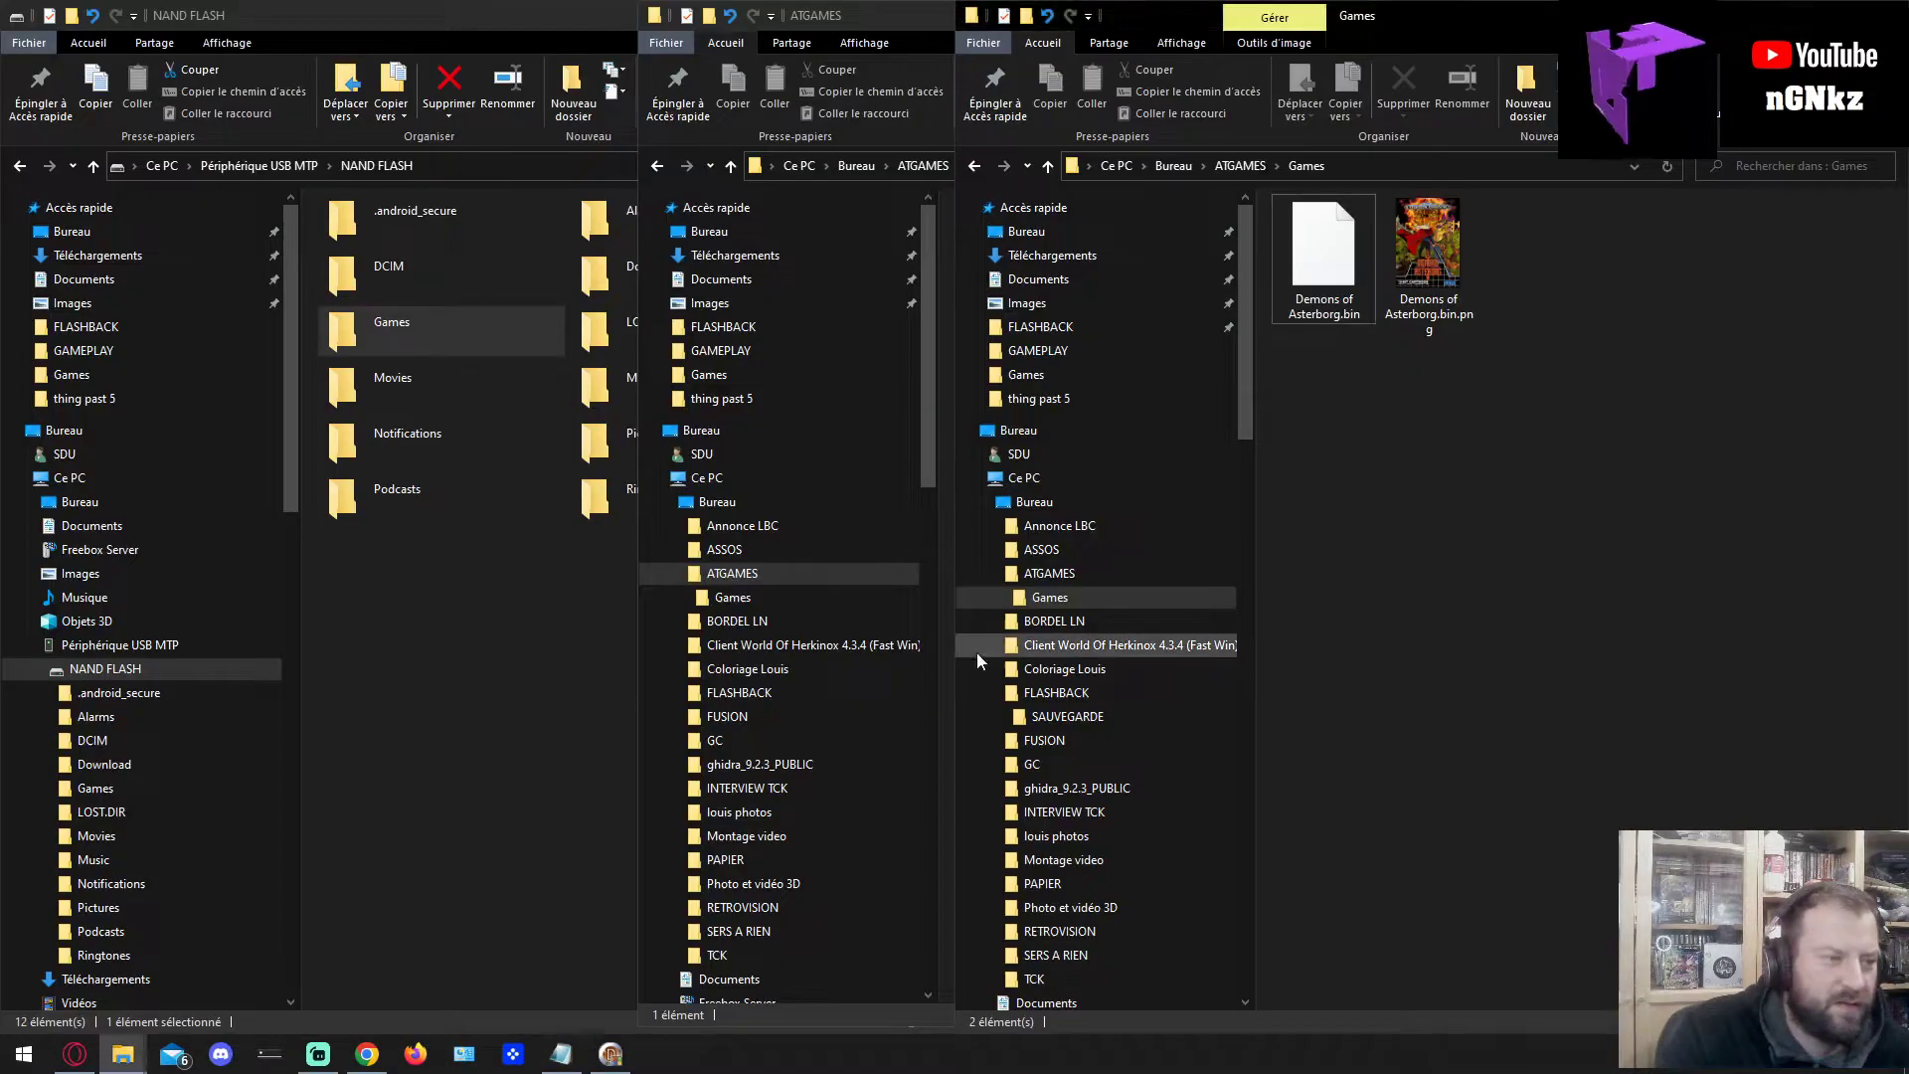
left_click(1240, 165)
left_click(1179, 166)
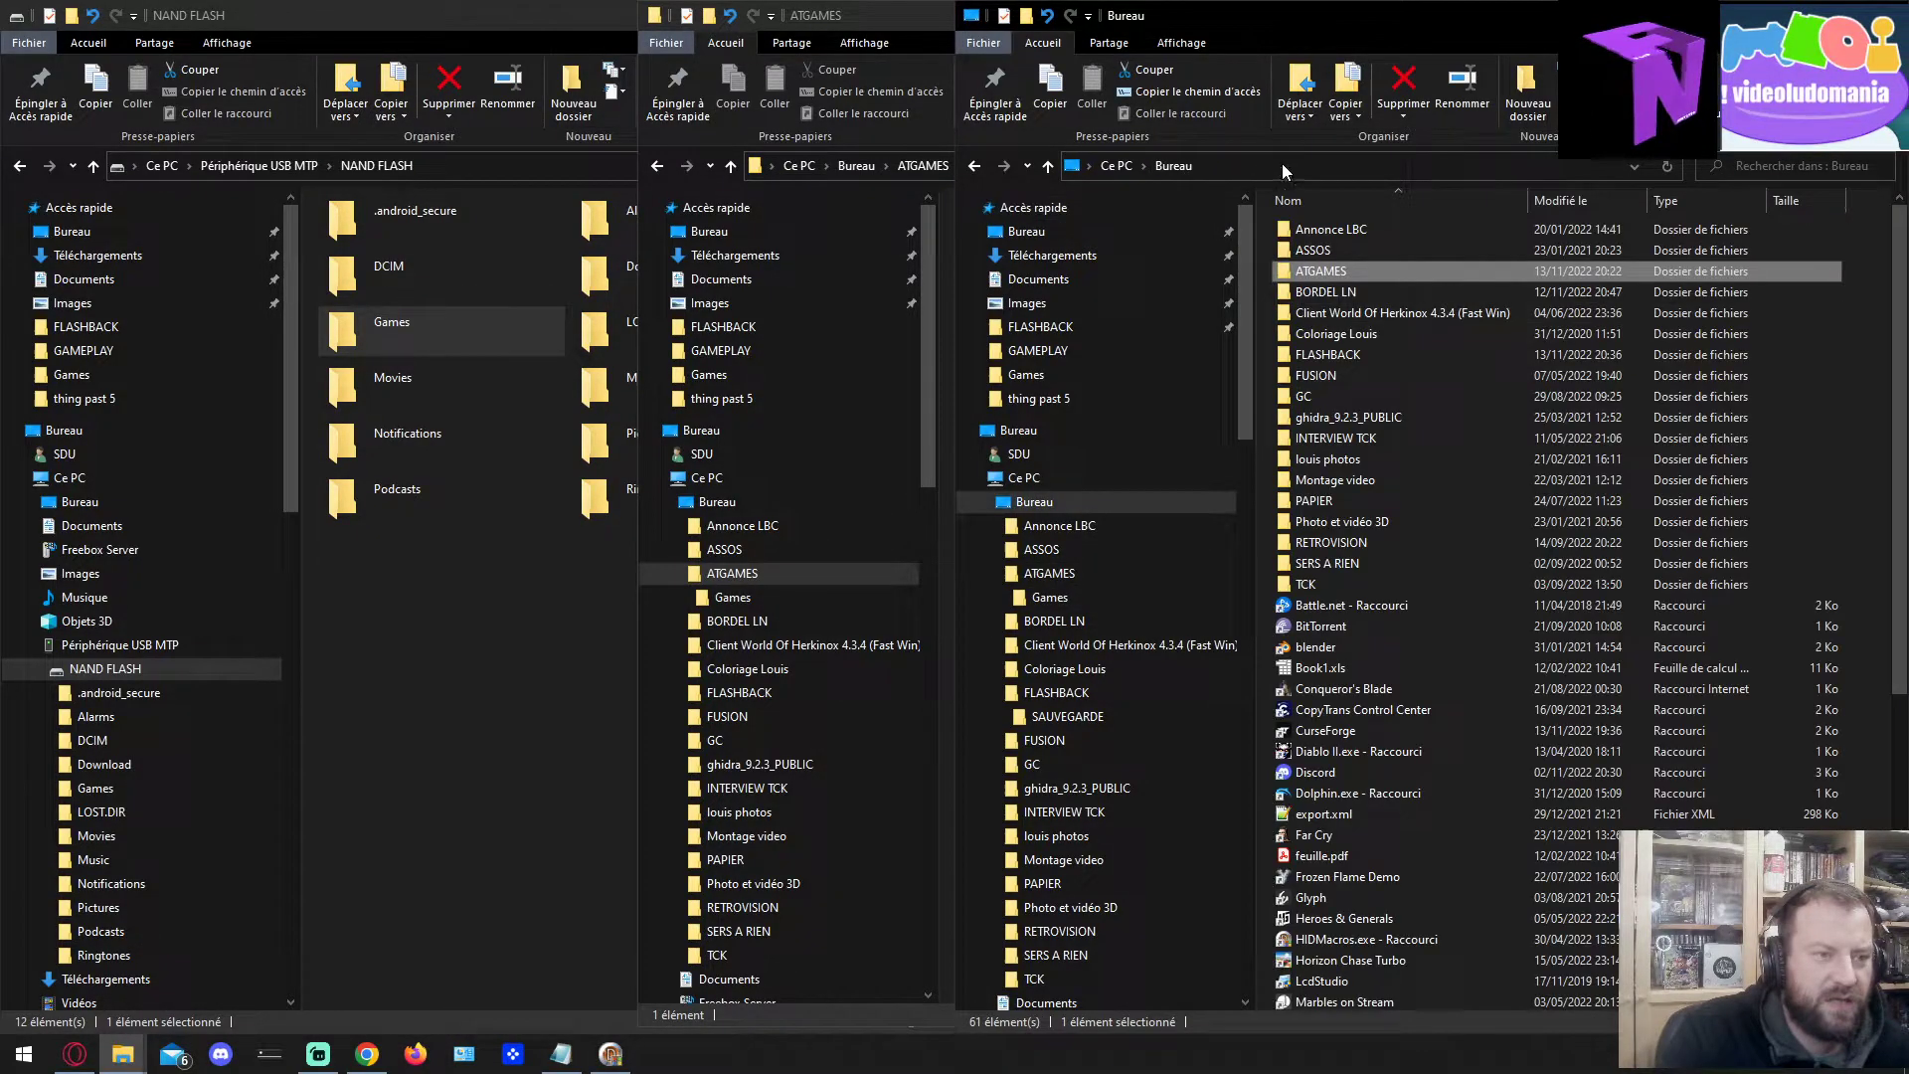
double_click(1320, 354)
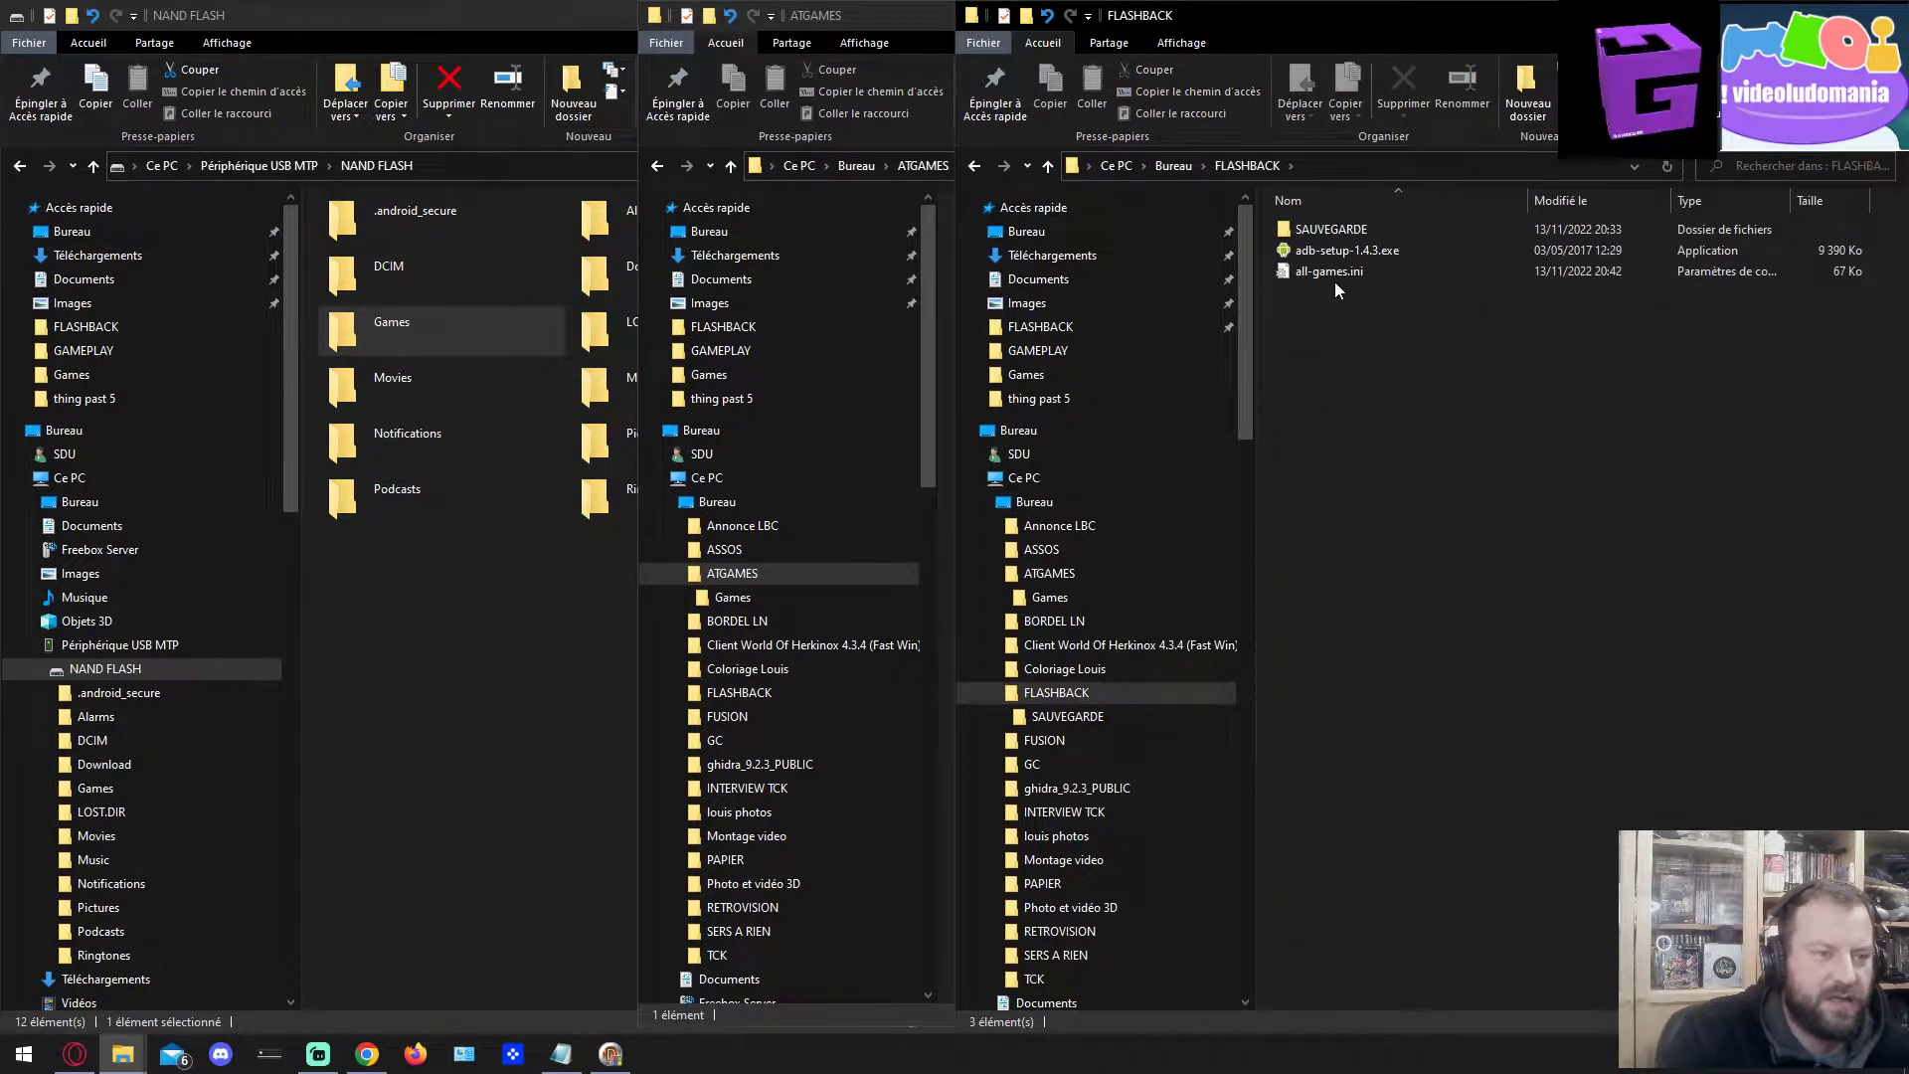
left_click(1336, 277)
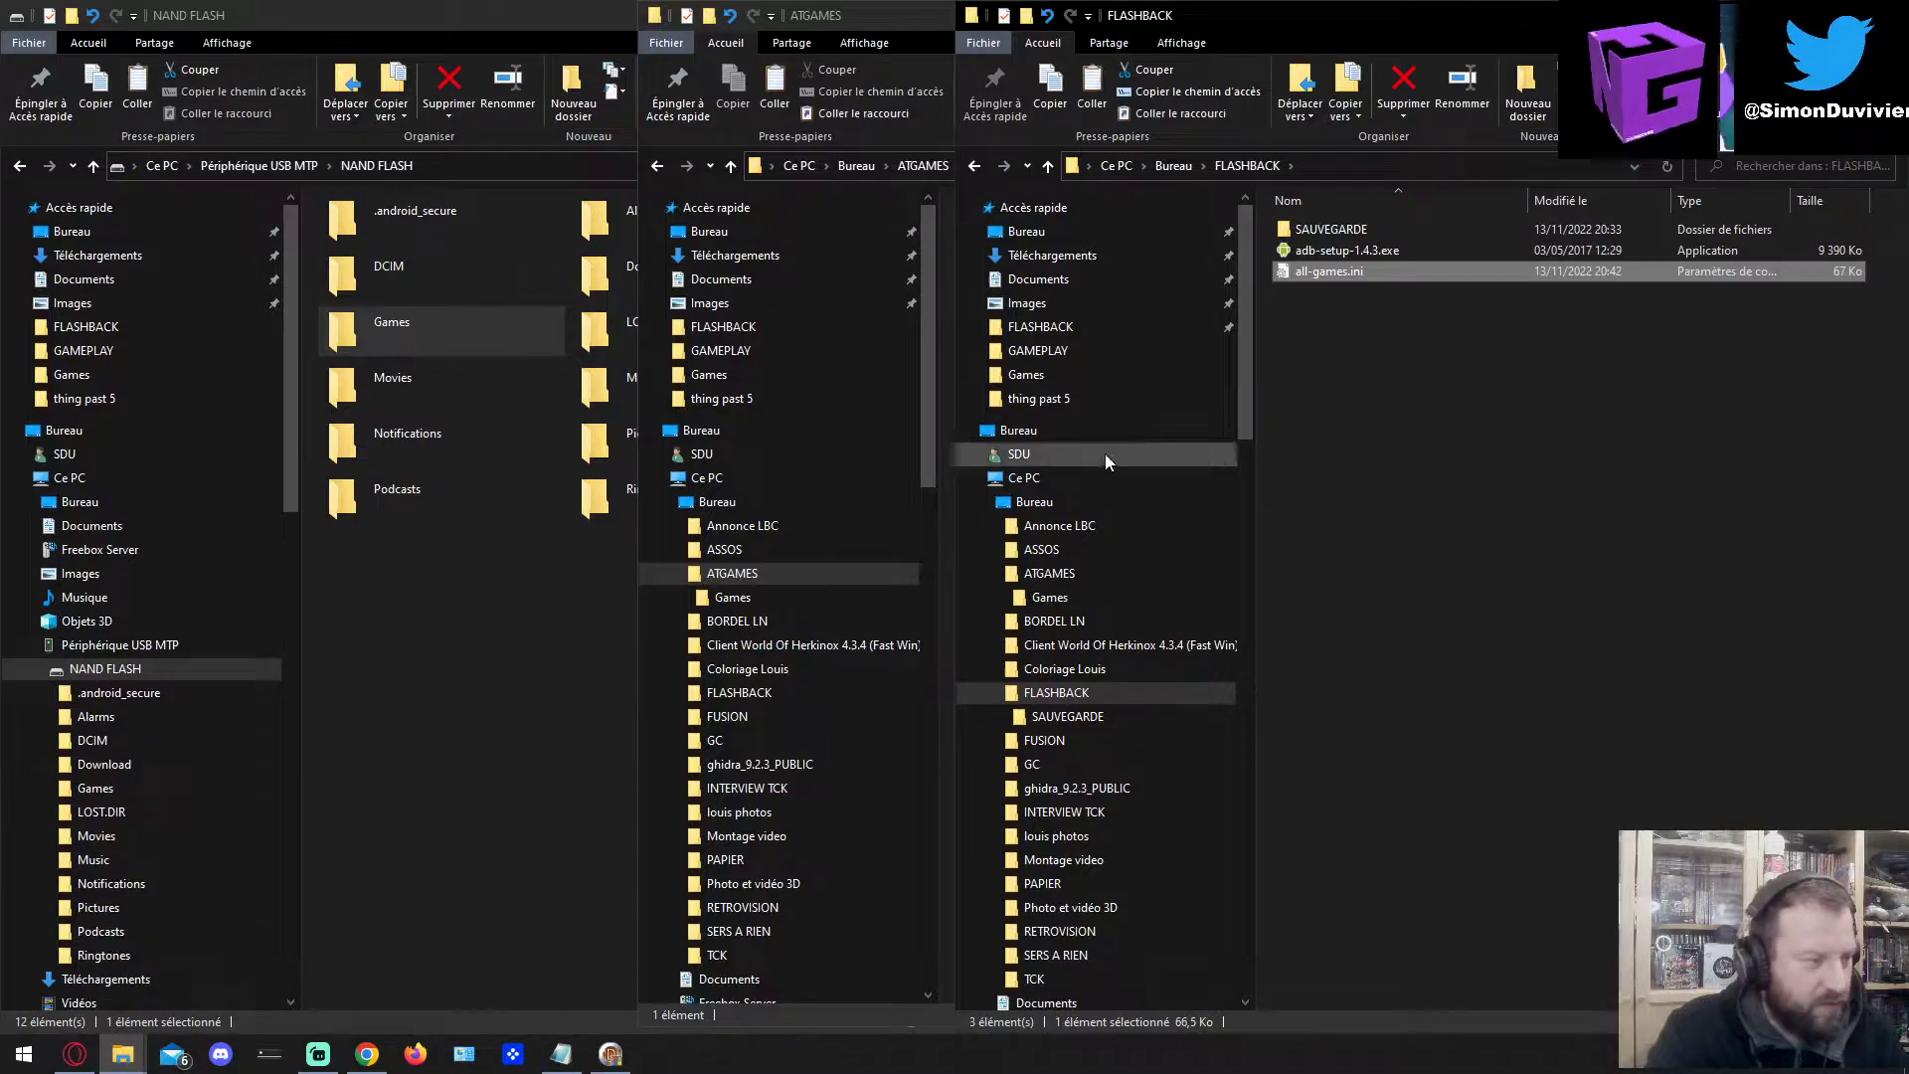
Try to paste all-games.ini into the Games folder on NAND FLASH.
left_click(528, 640)
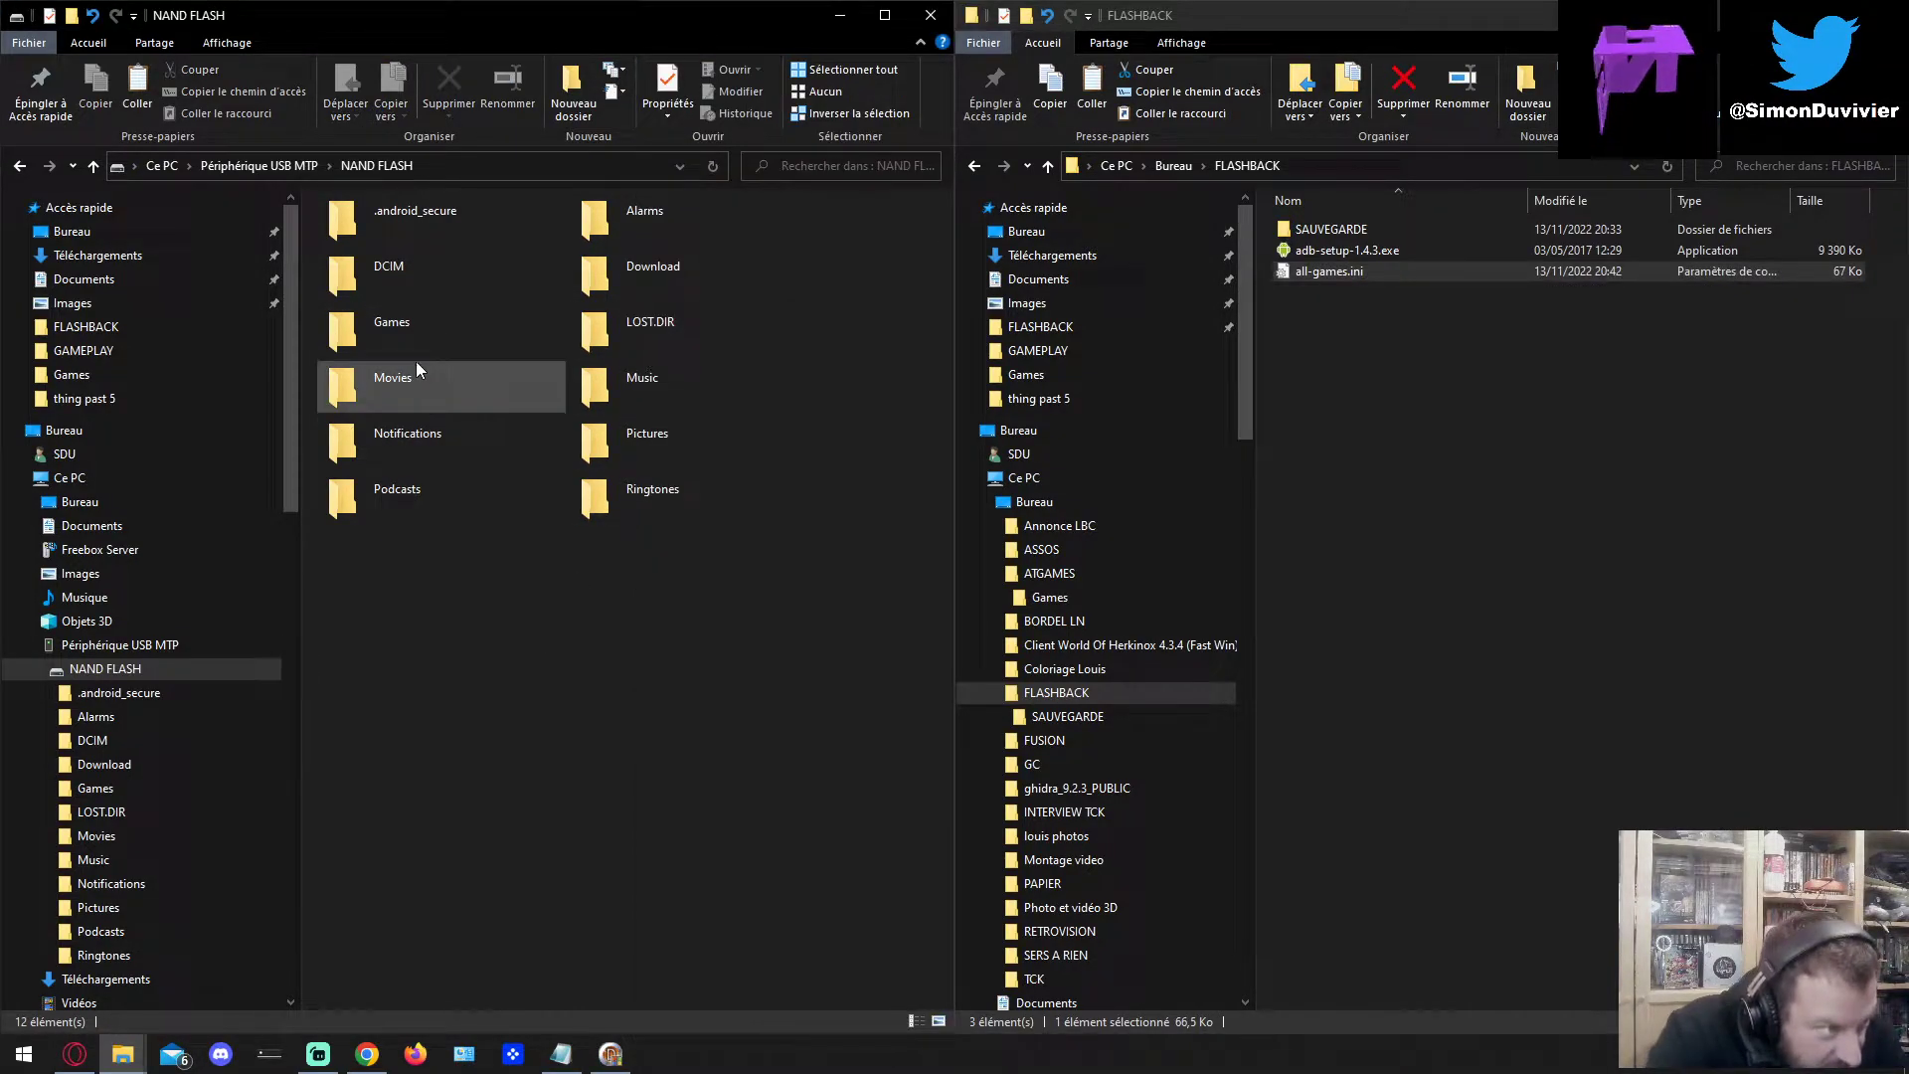
double_click(386, 336)
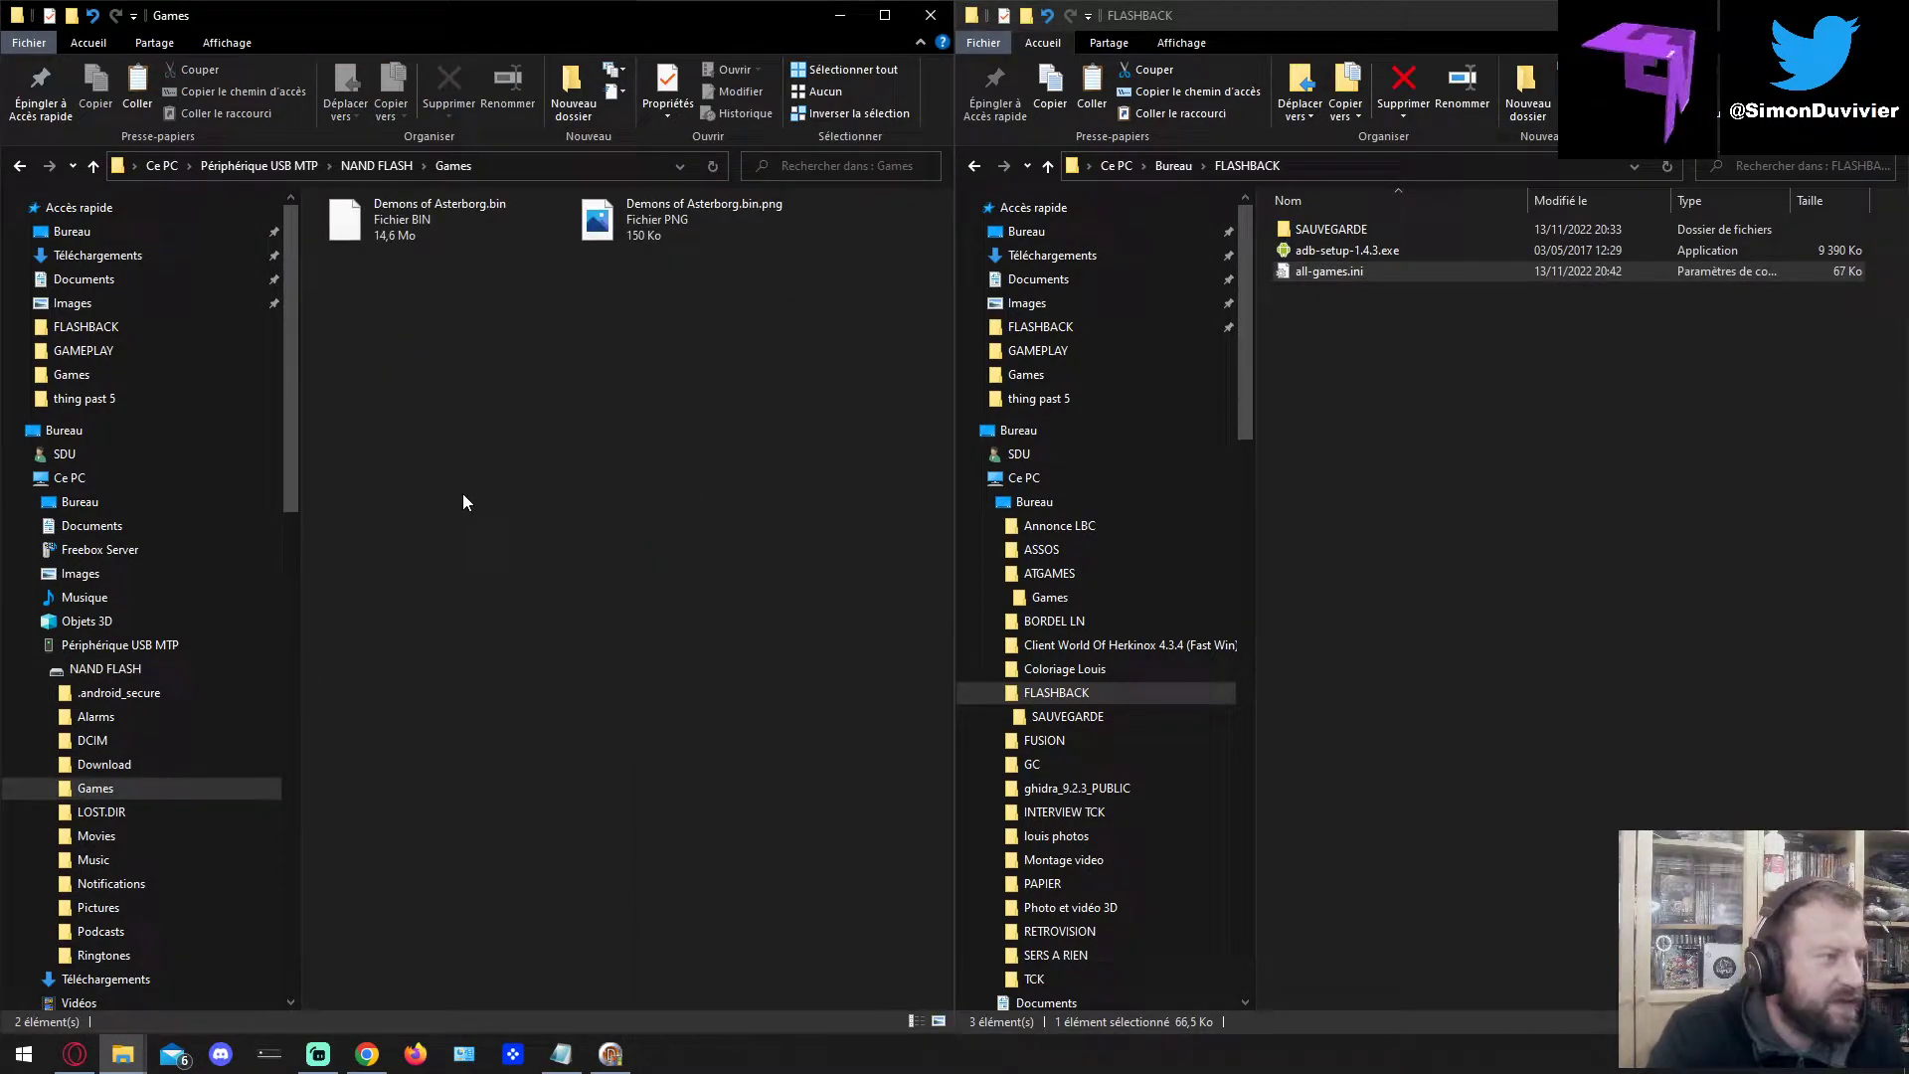
key("ctrl+v")
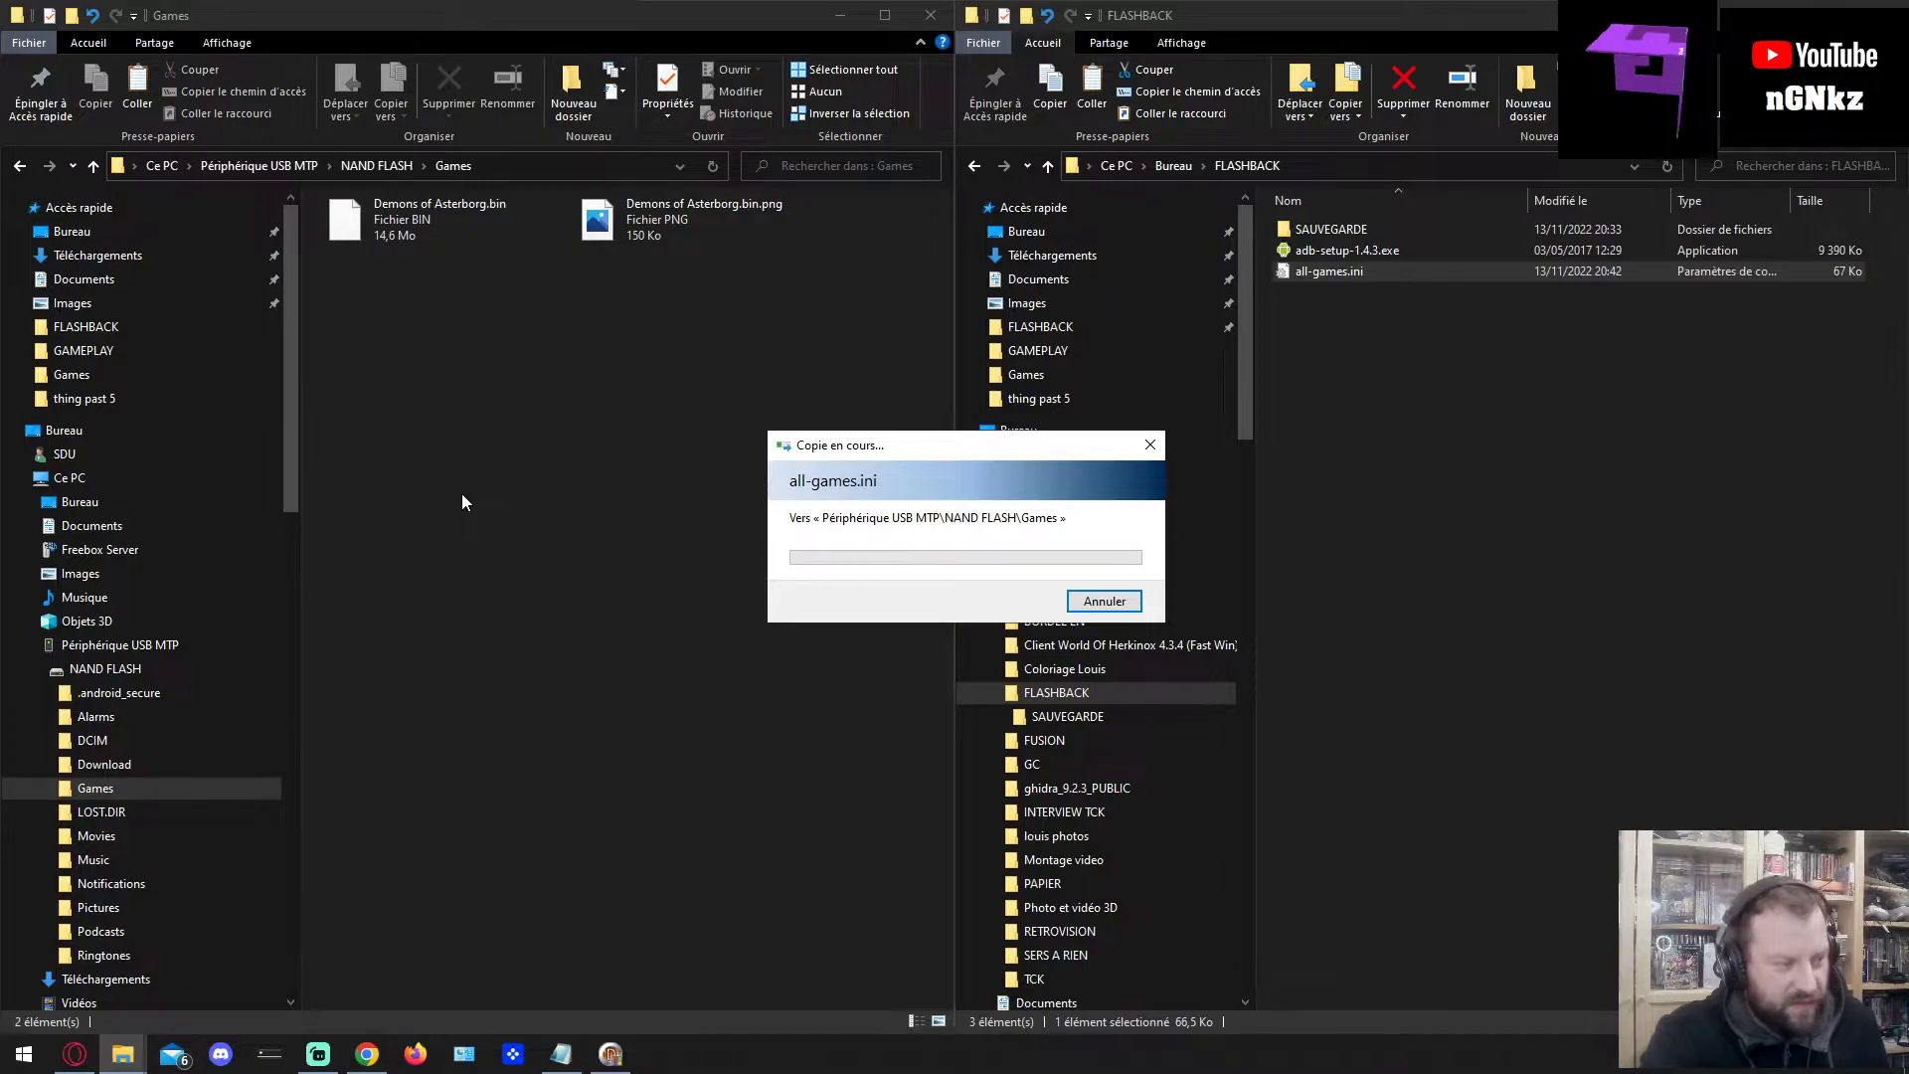
Go to Ce PC and reopen the Games folder in the NAND FLASH storage of Périphérique USB MTP.
left_click(69, 456)
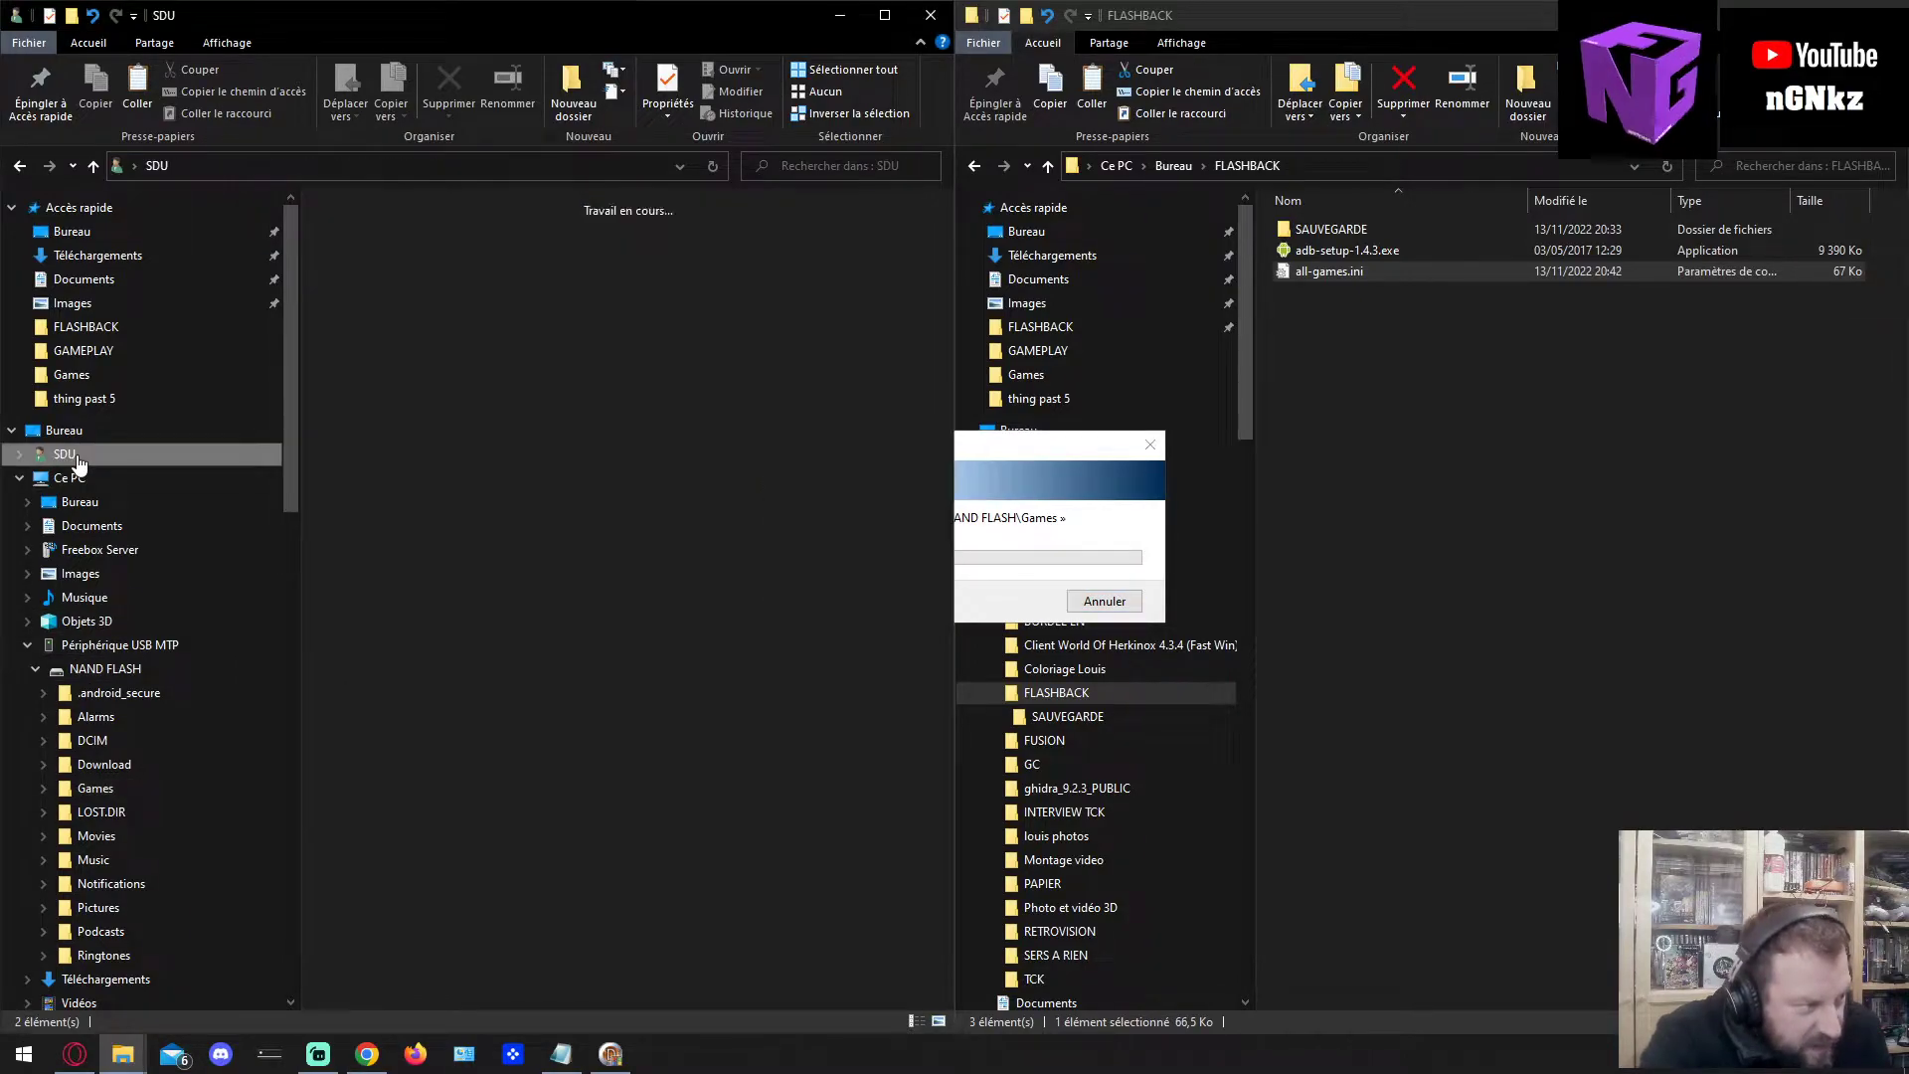
left_click(79, 501)
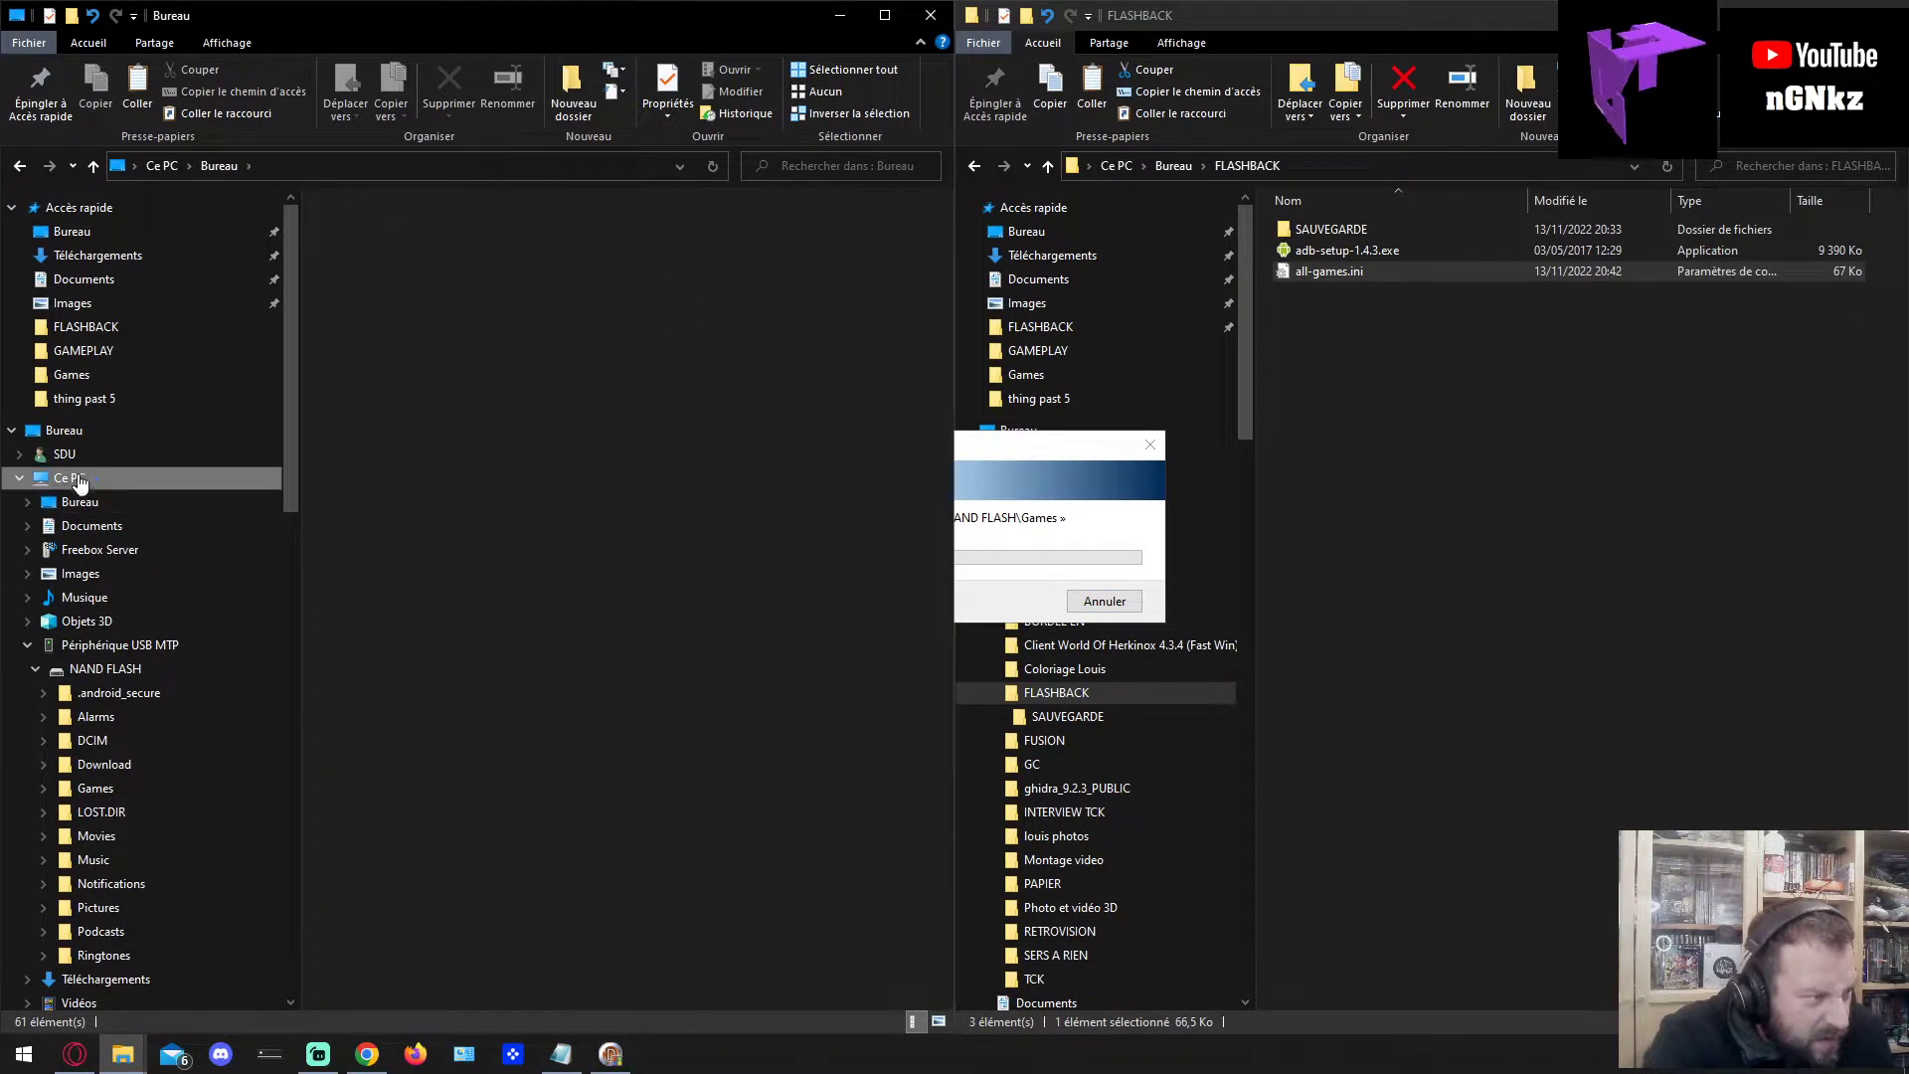
left_click(79, 479)
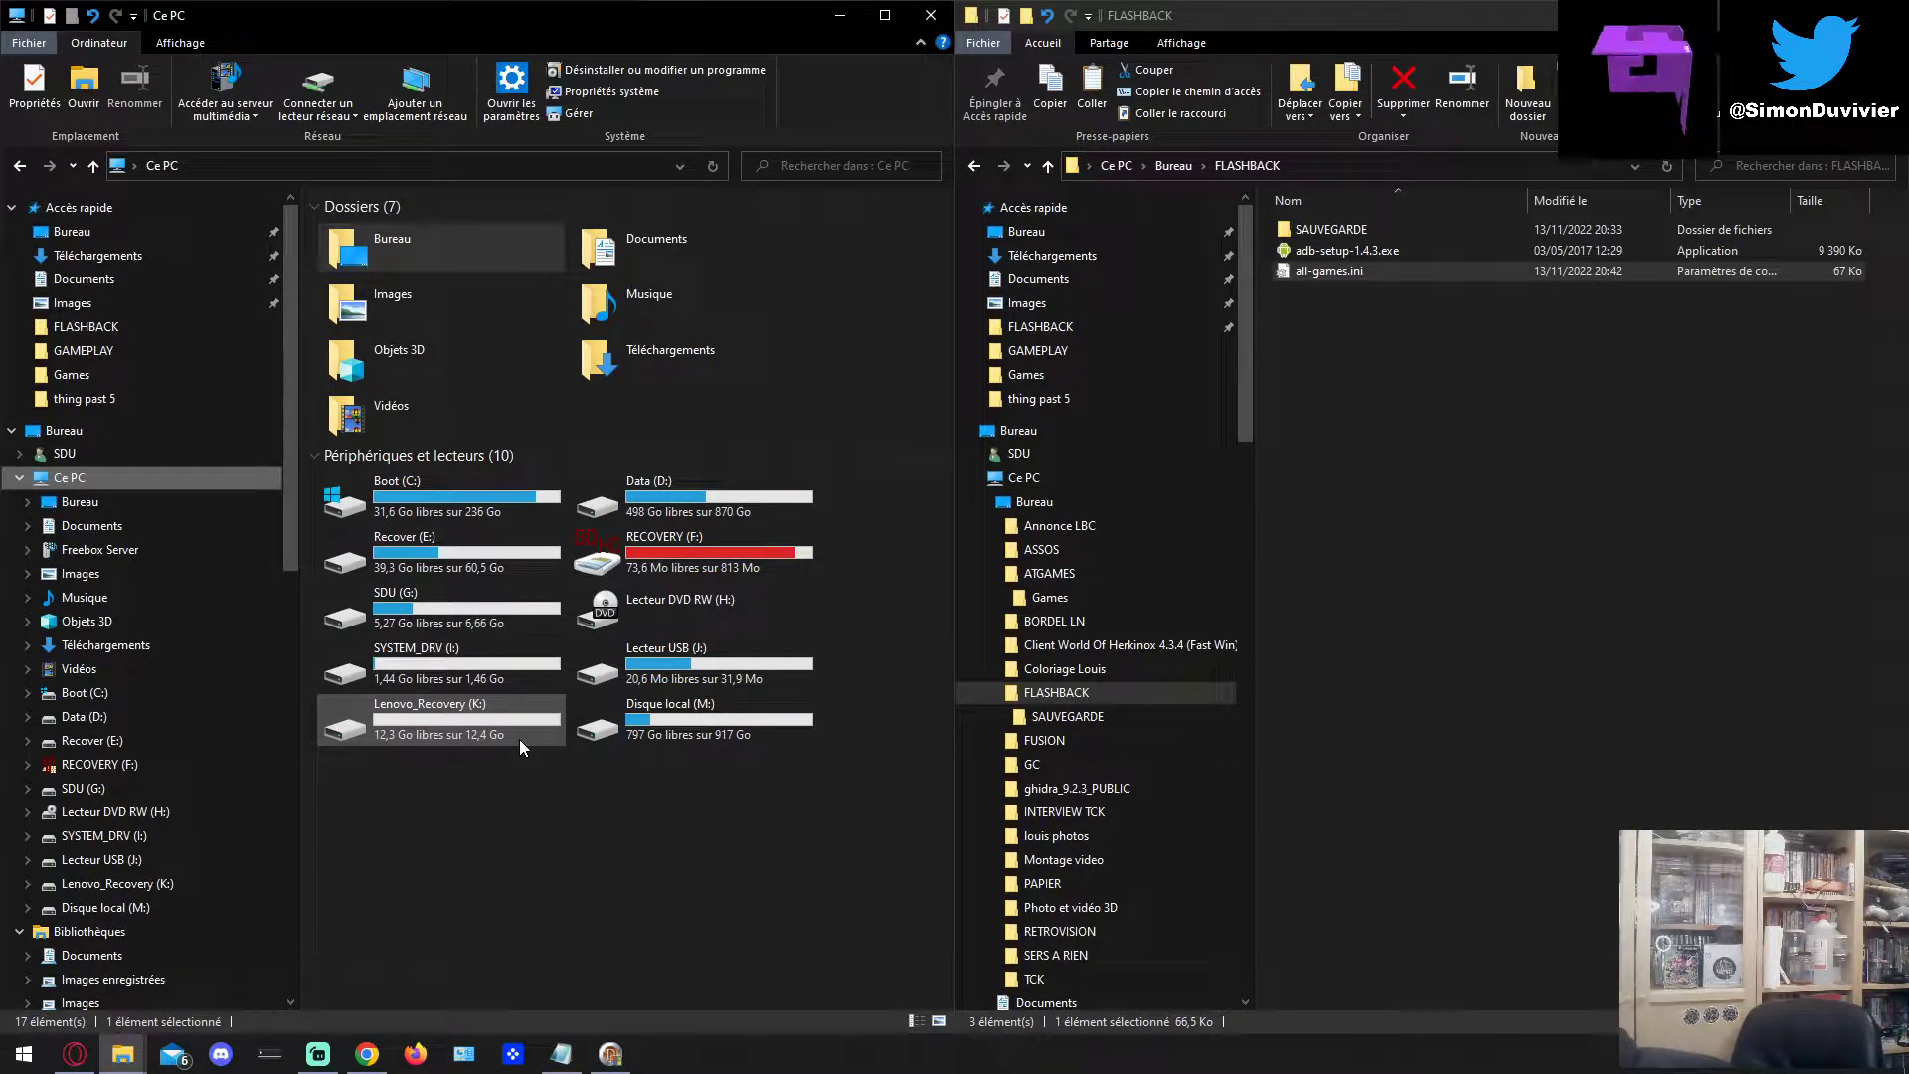
key("alt+d")
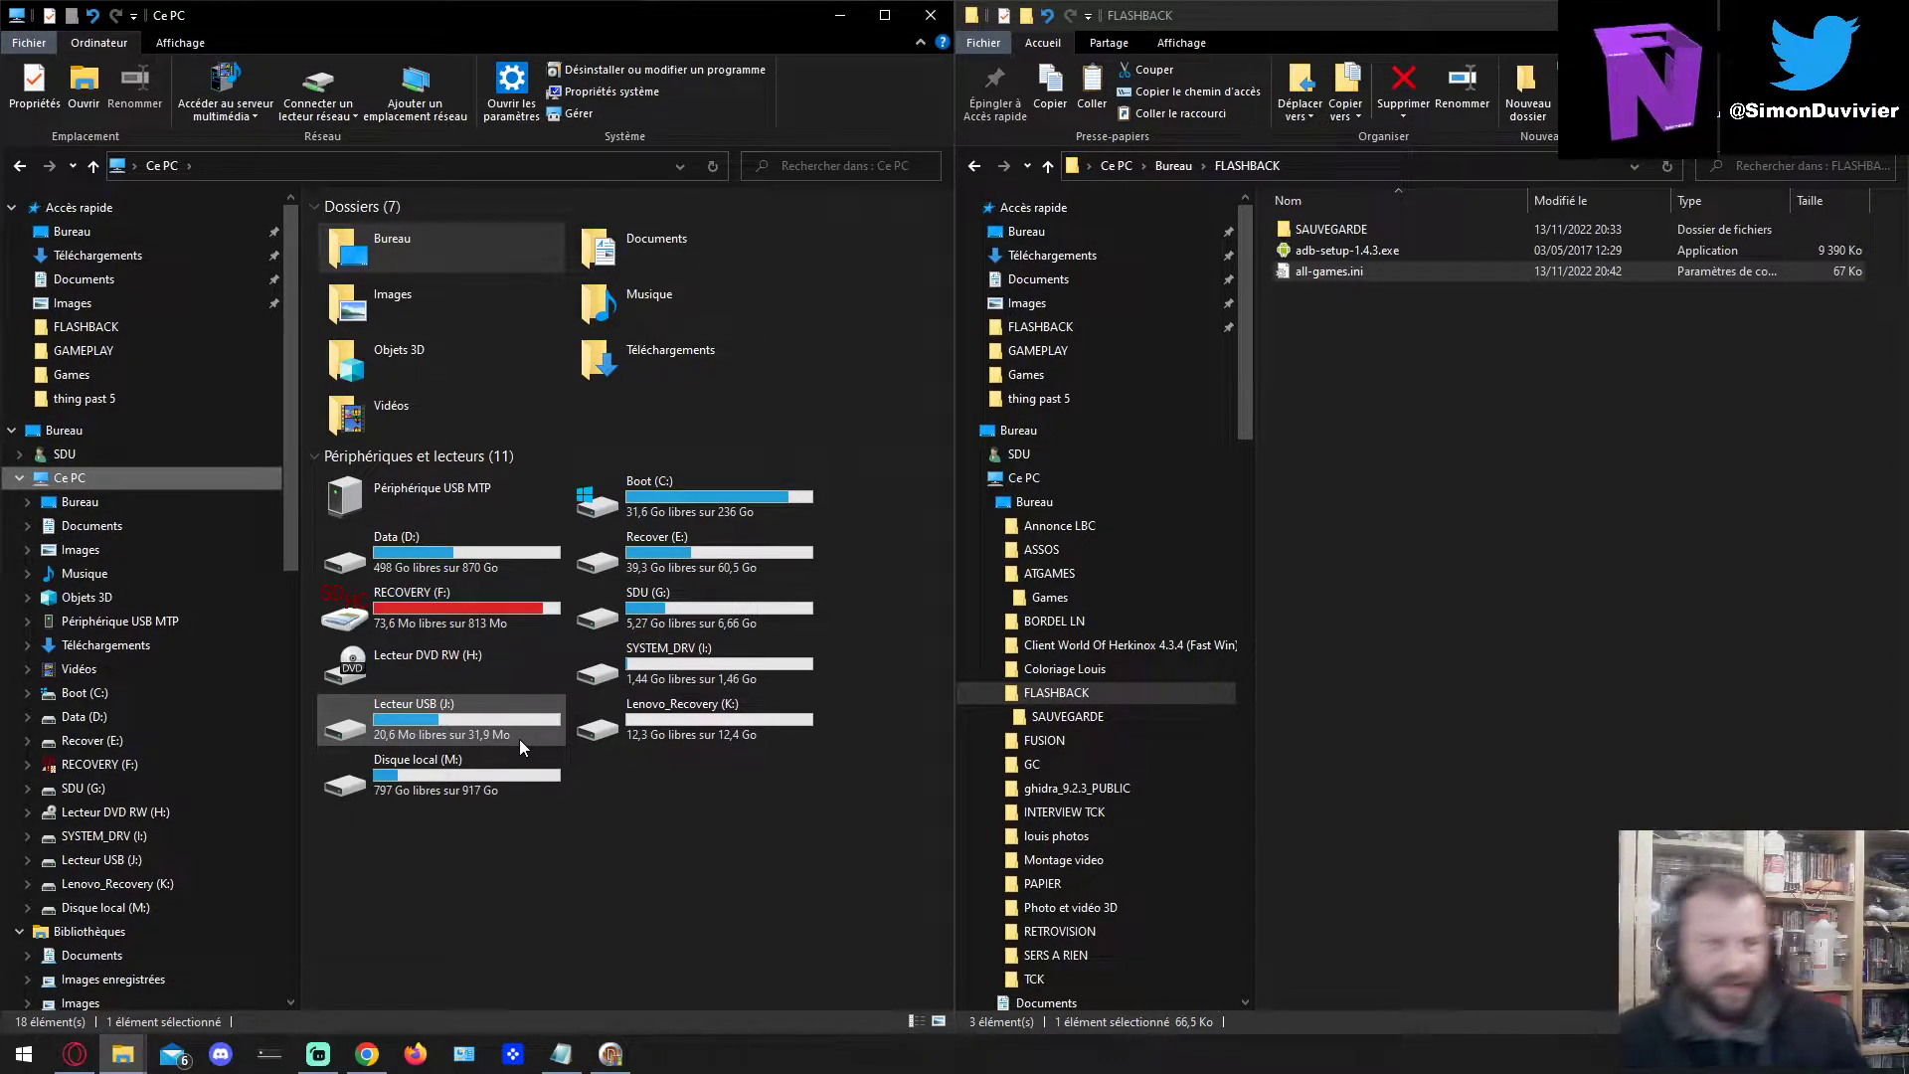
left_click(321, 1054)
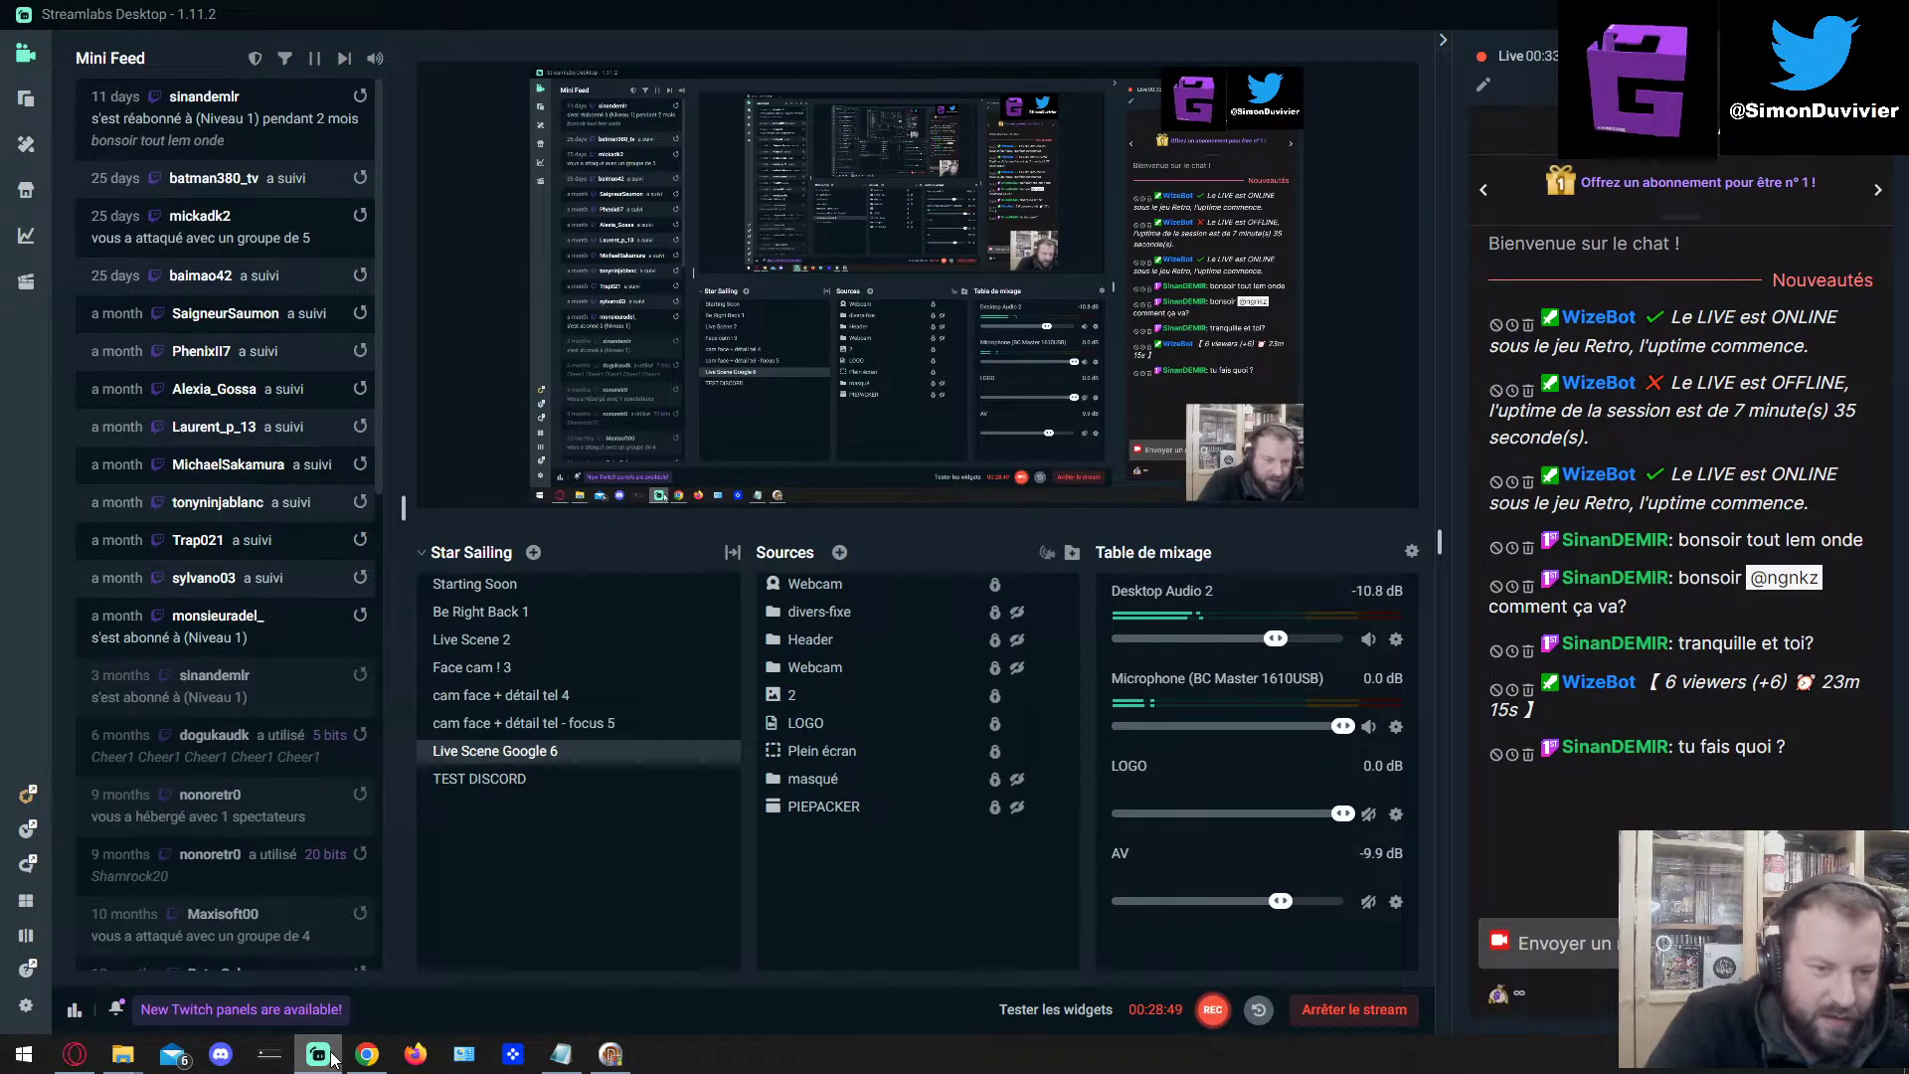
left_click(320, 1055)
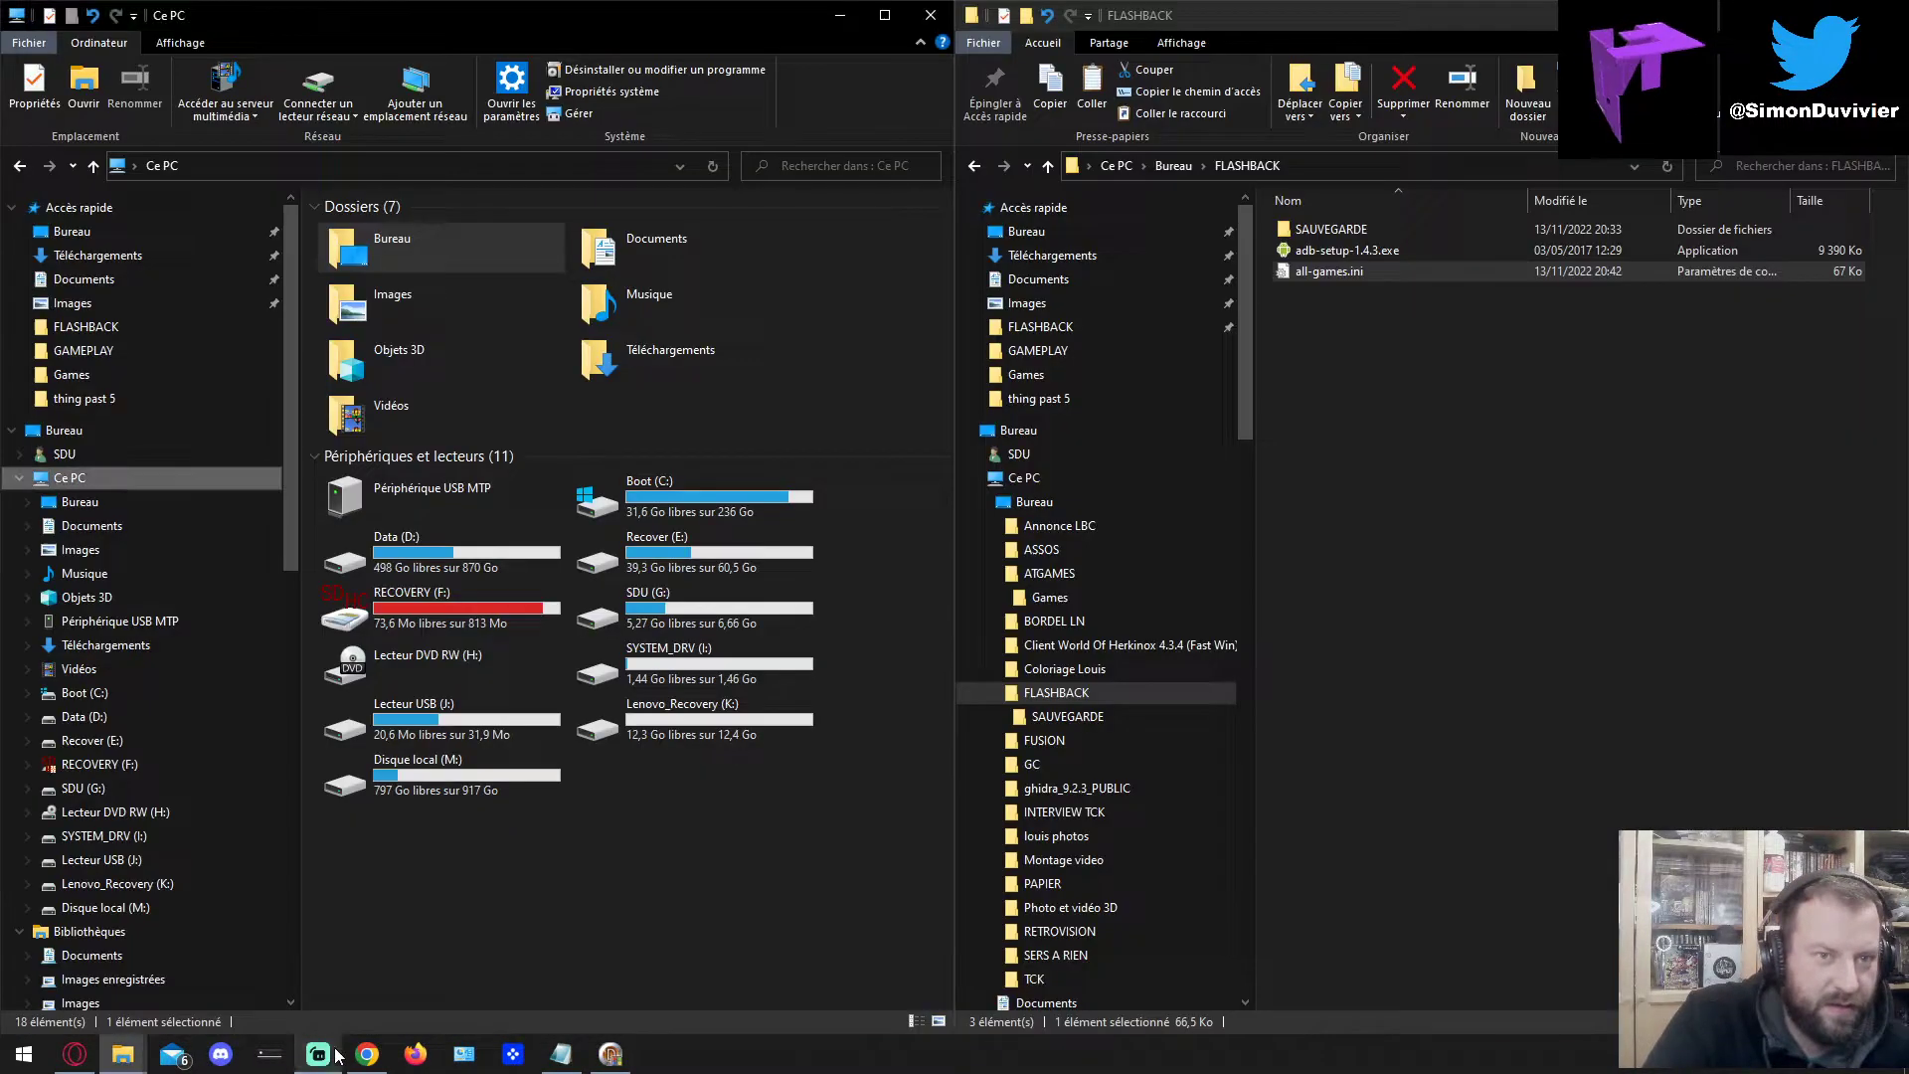
double_click(437, 497)
double_click(444, 239)
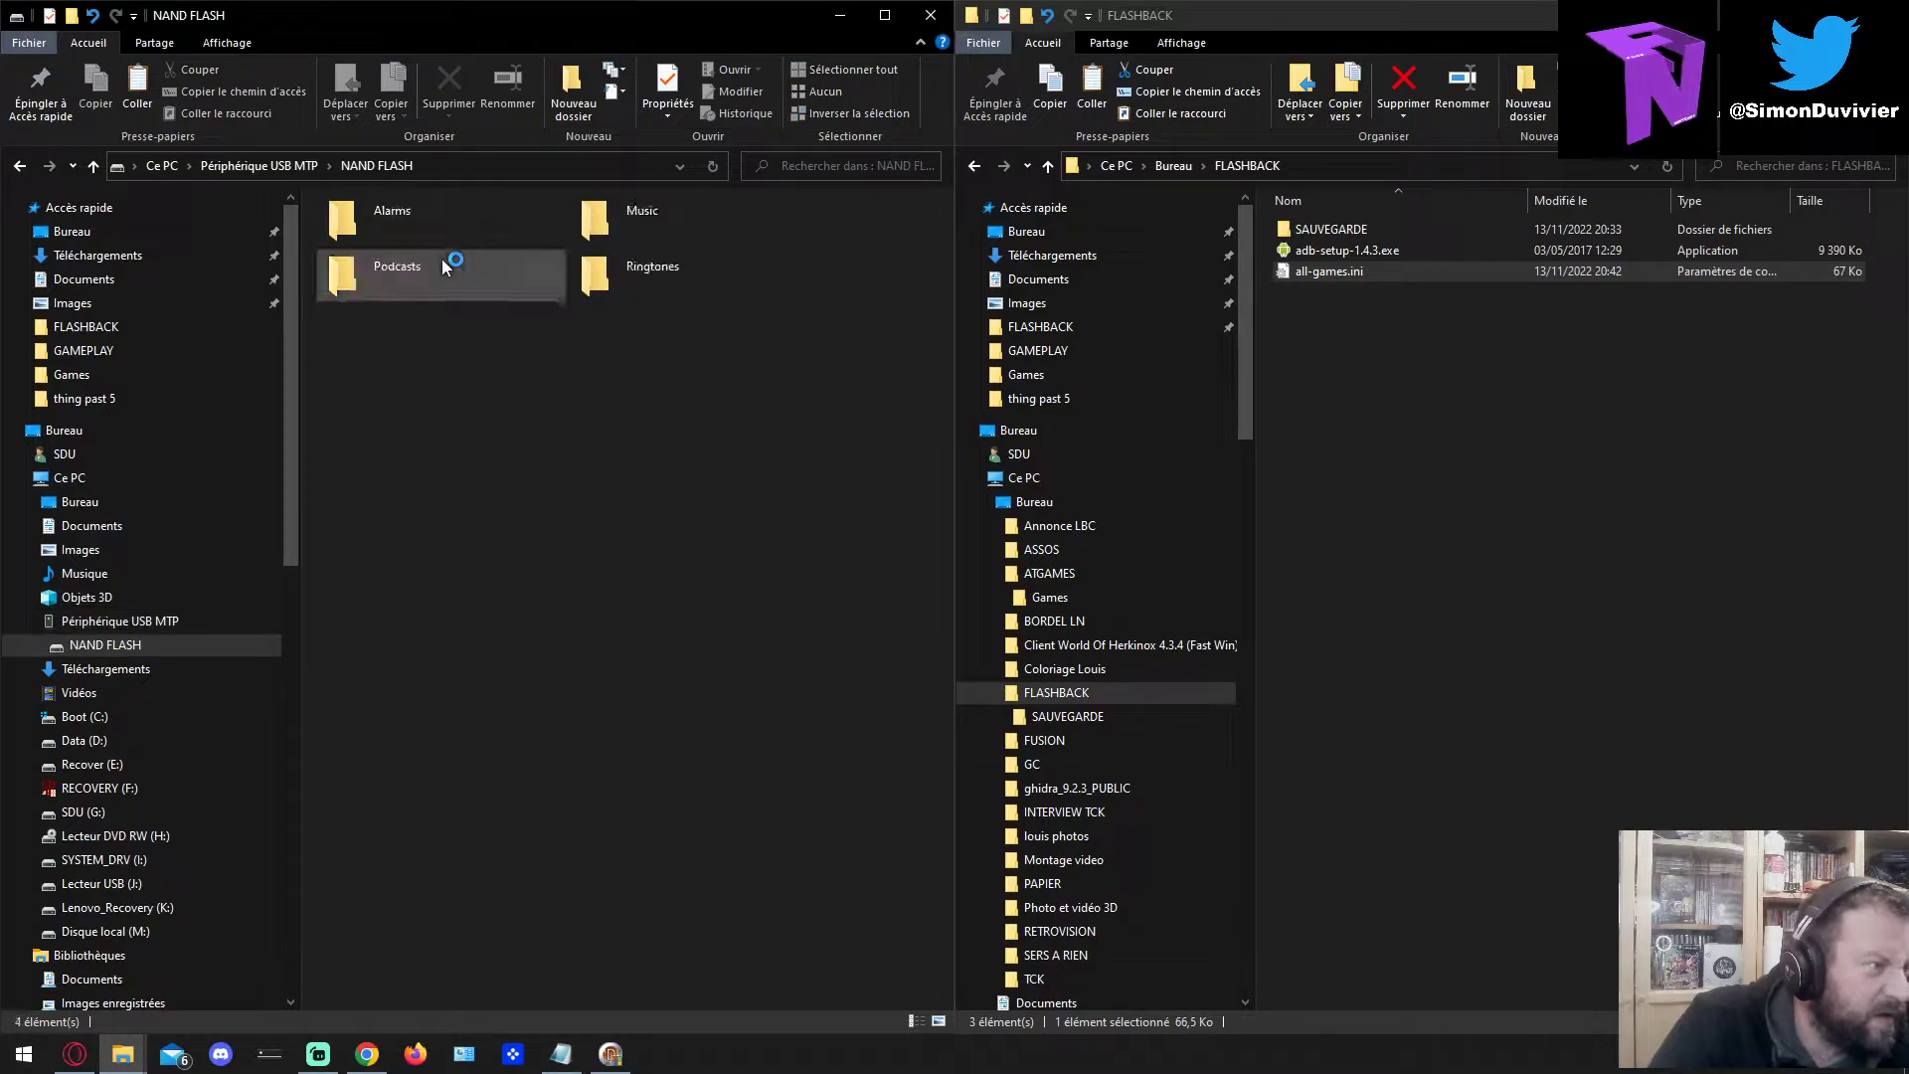
double_click(504, 376)
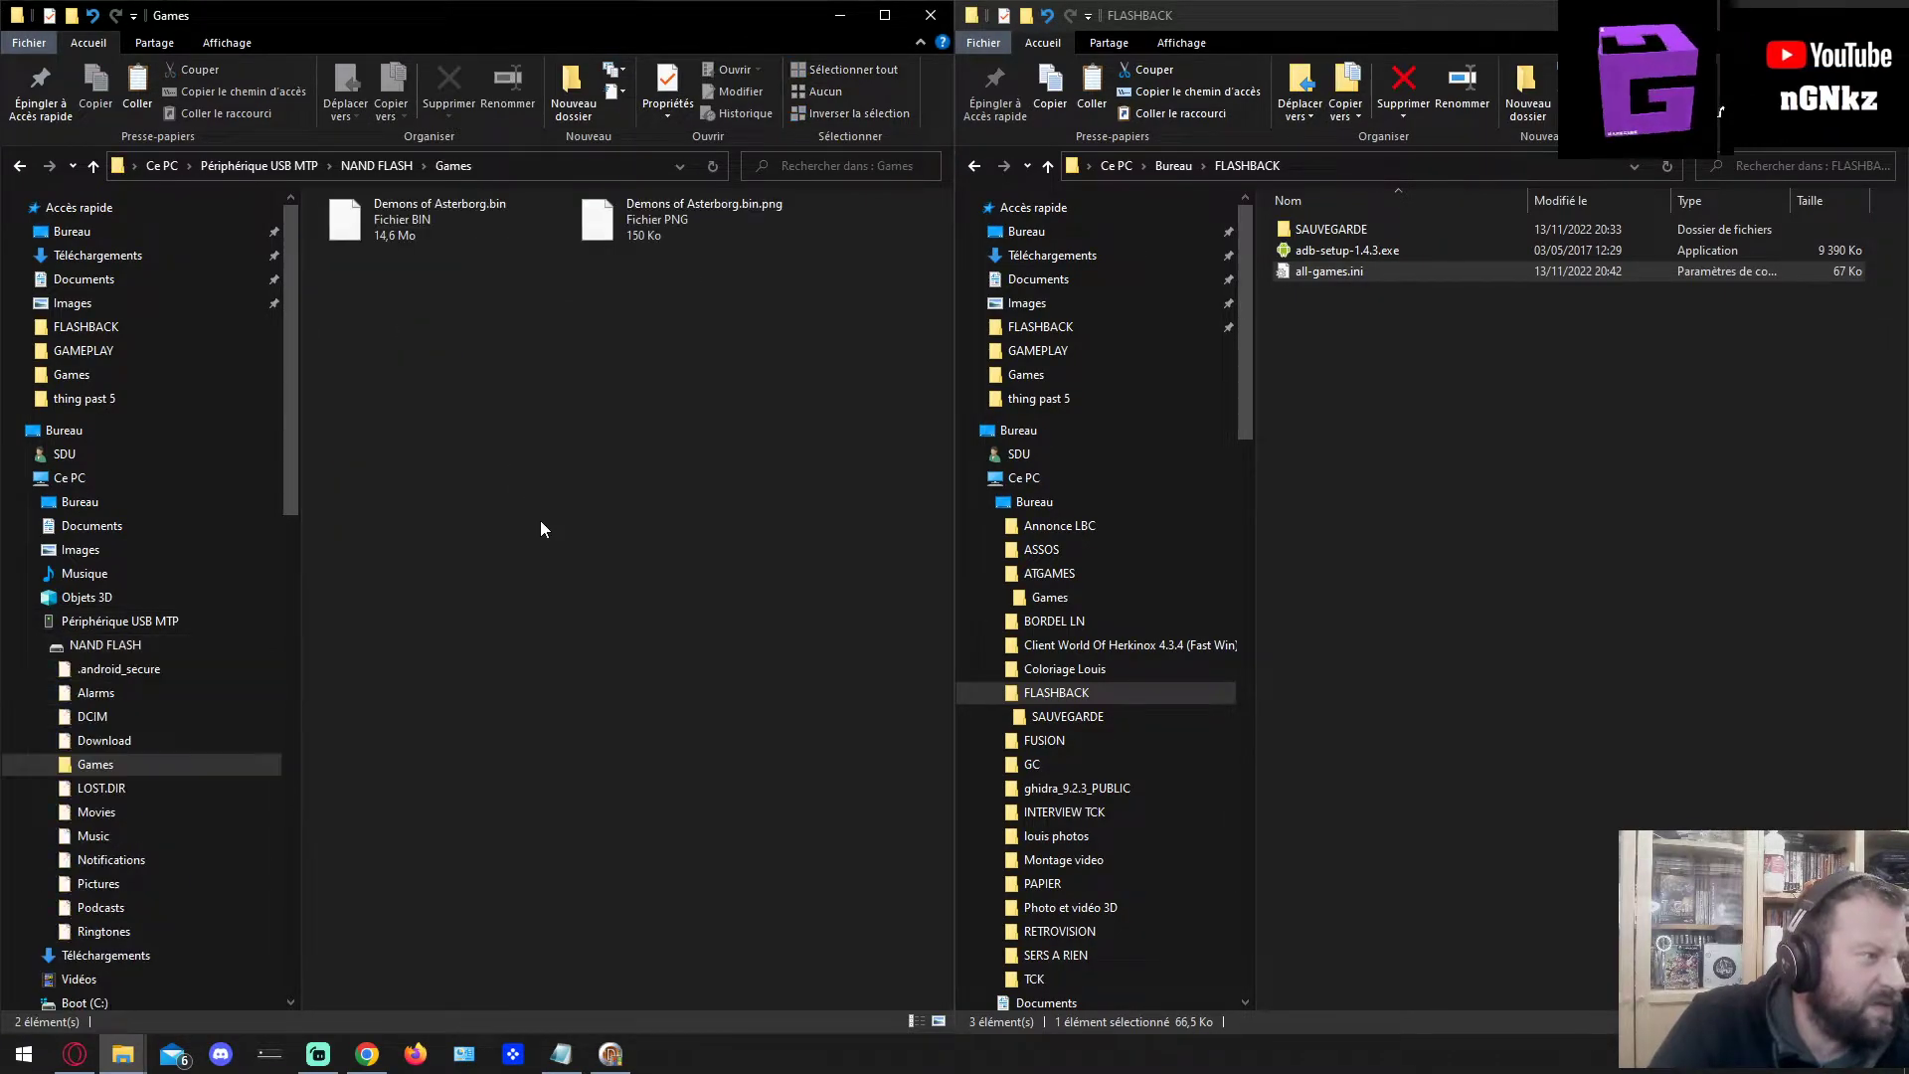
Copy all-games.ini from the FLASHBACK folder into the Games folder on NAND FLASH.
left_click(1392, 300)
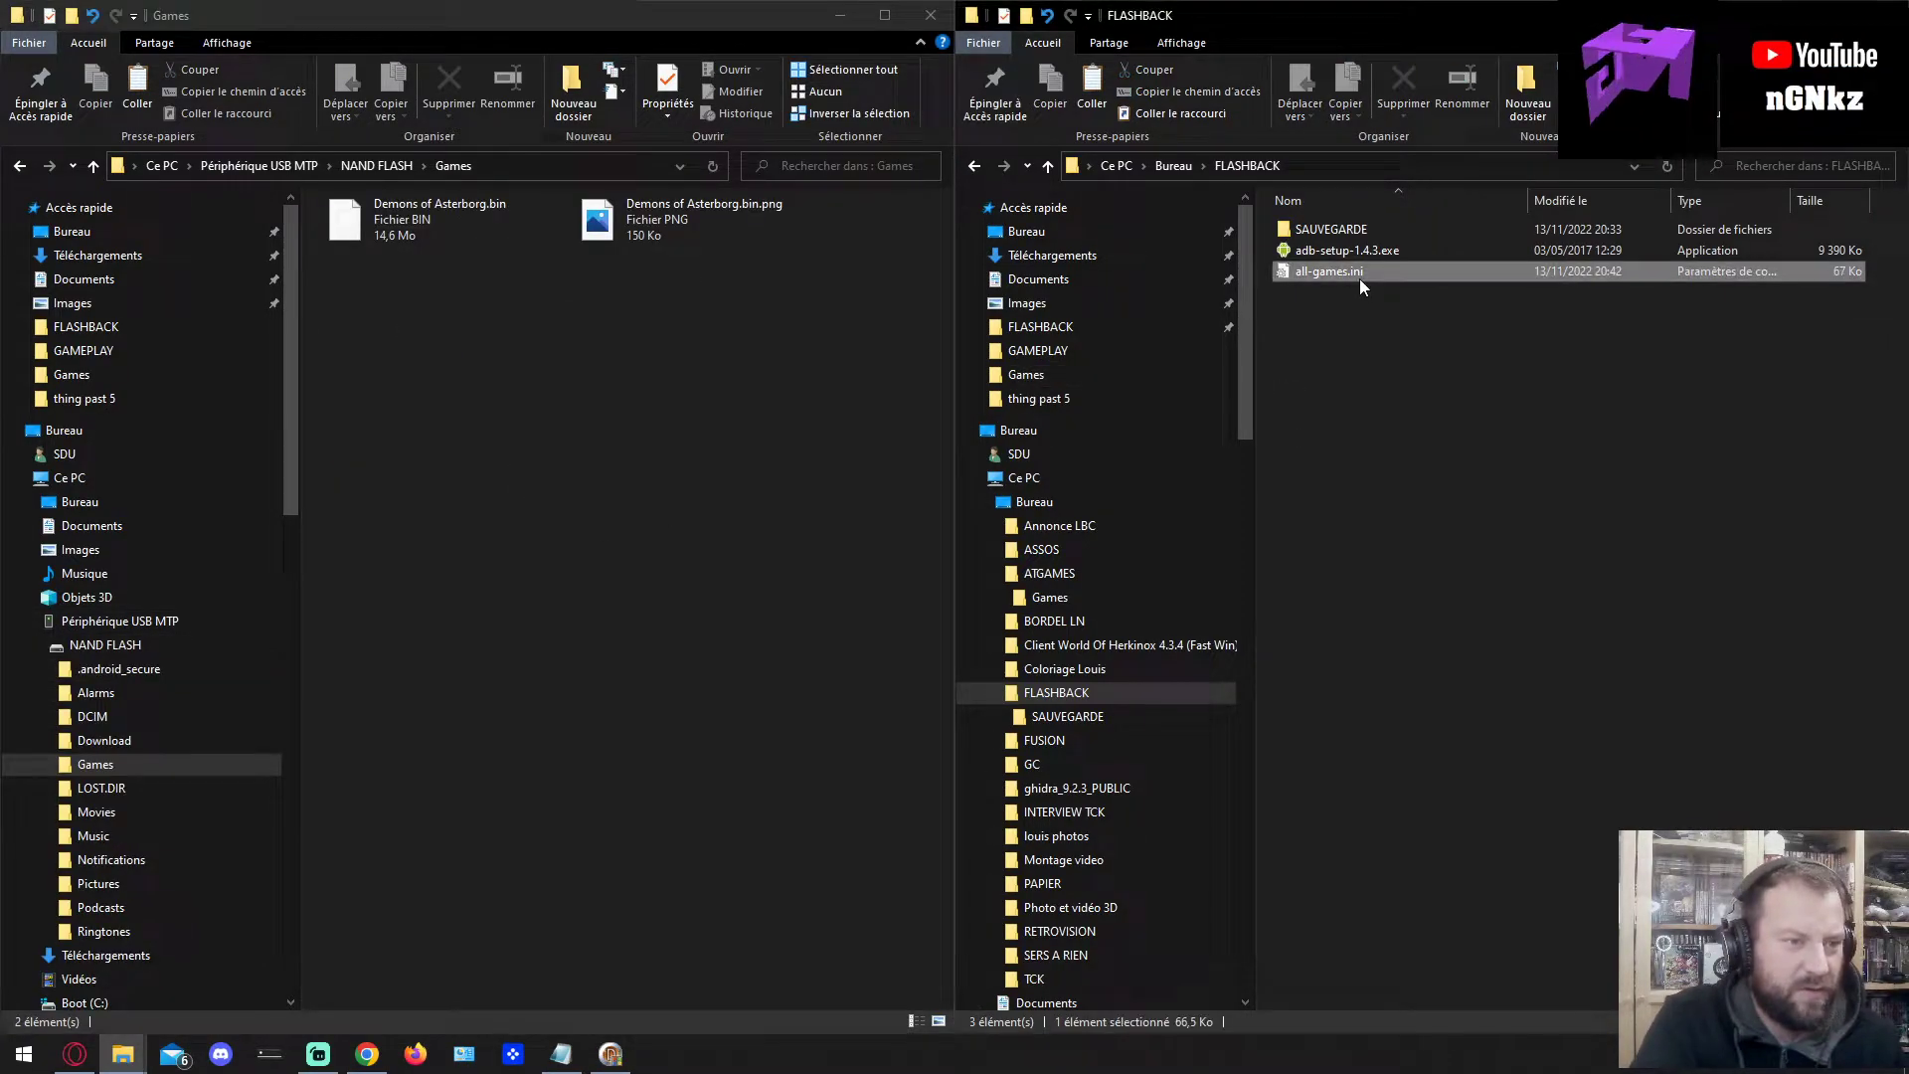
left_click(1359, 278)
left_click(682, 429)
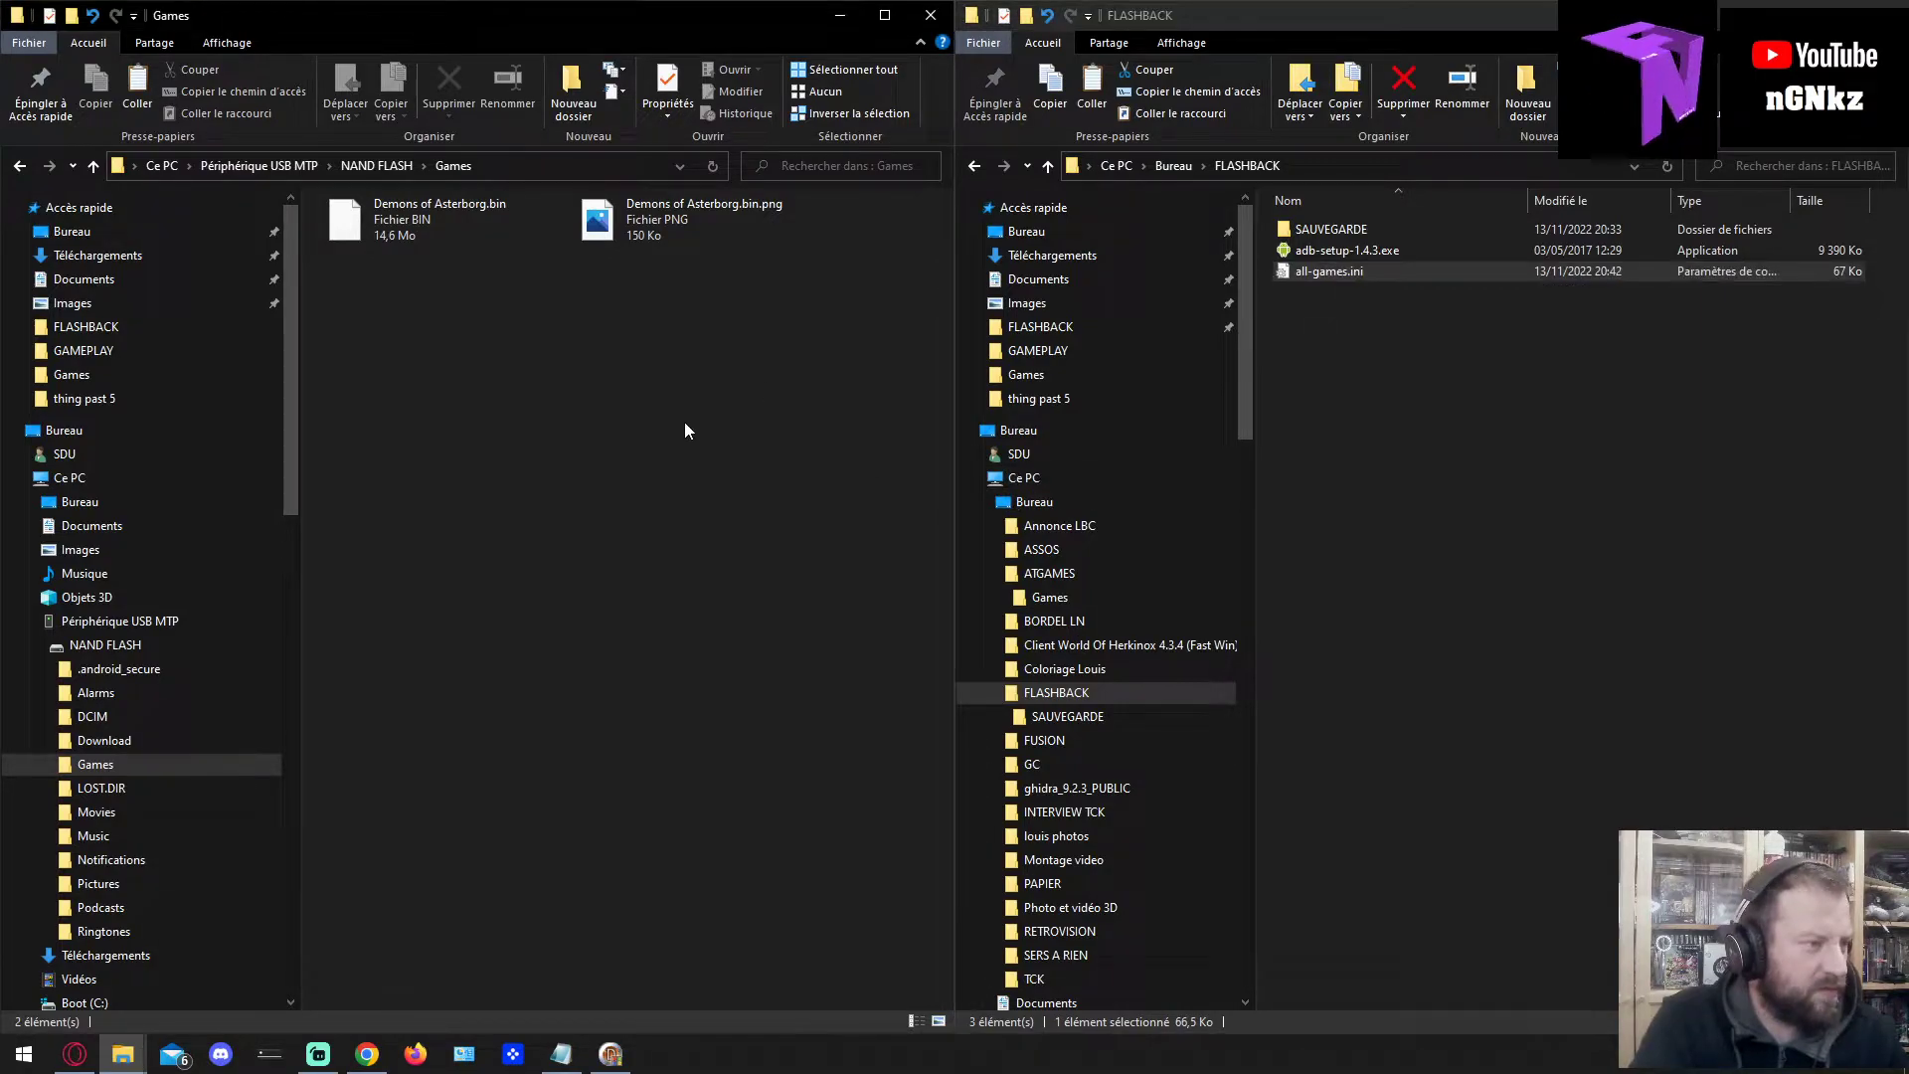
key("ctrl+v")
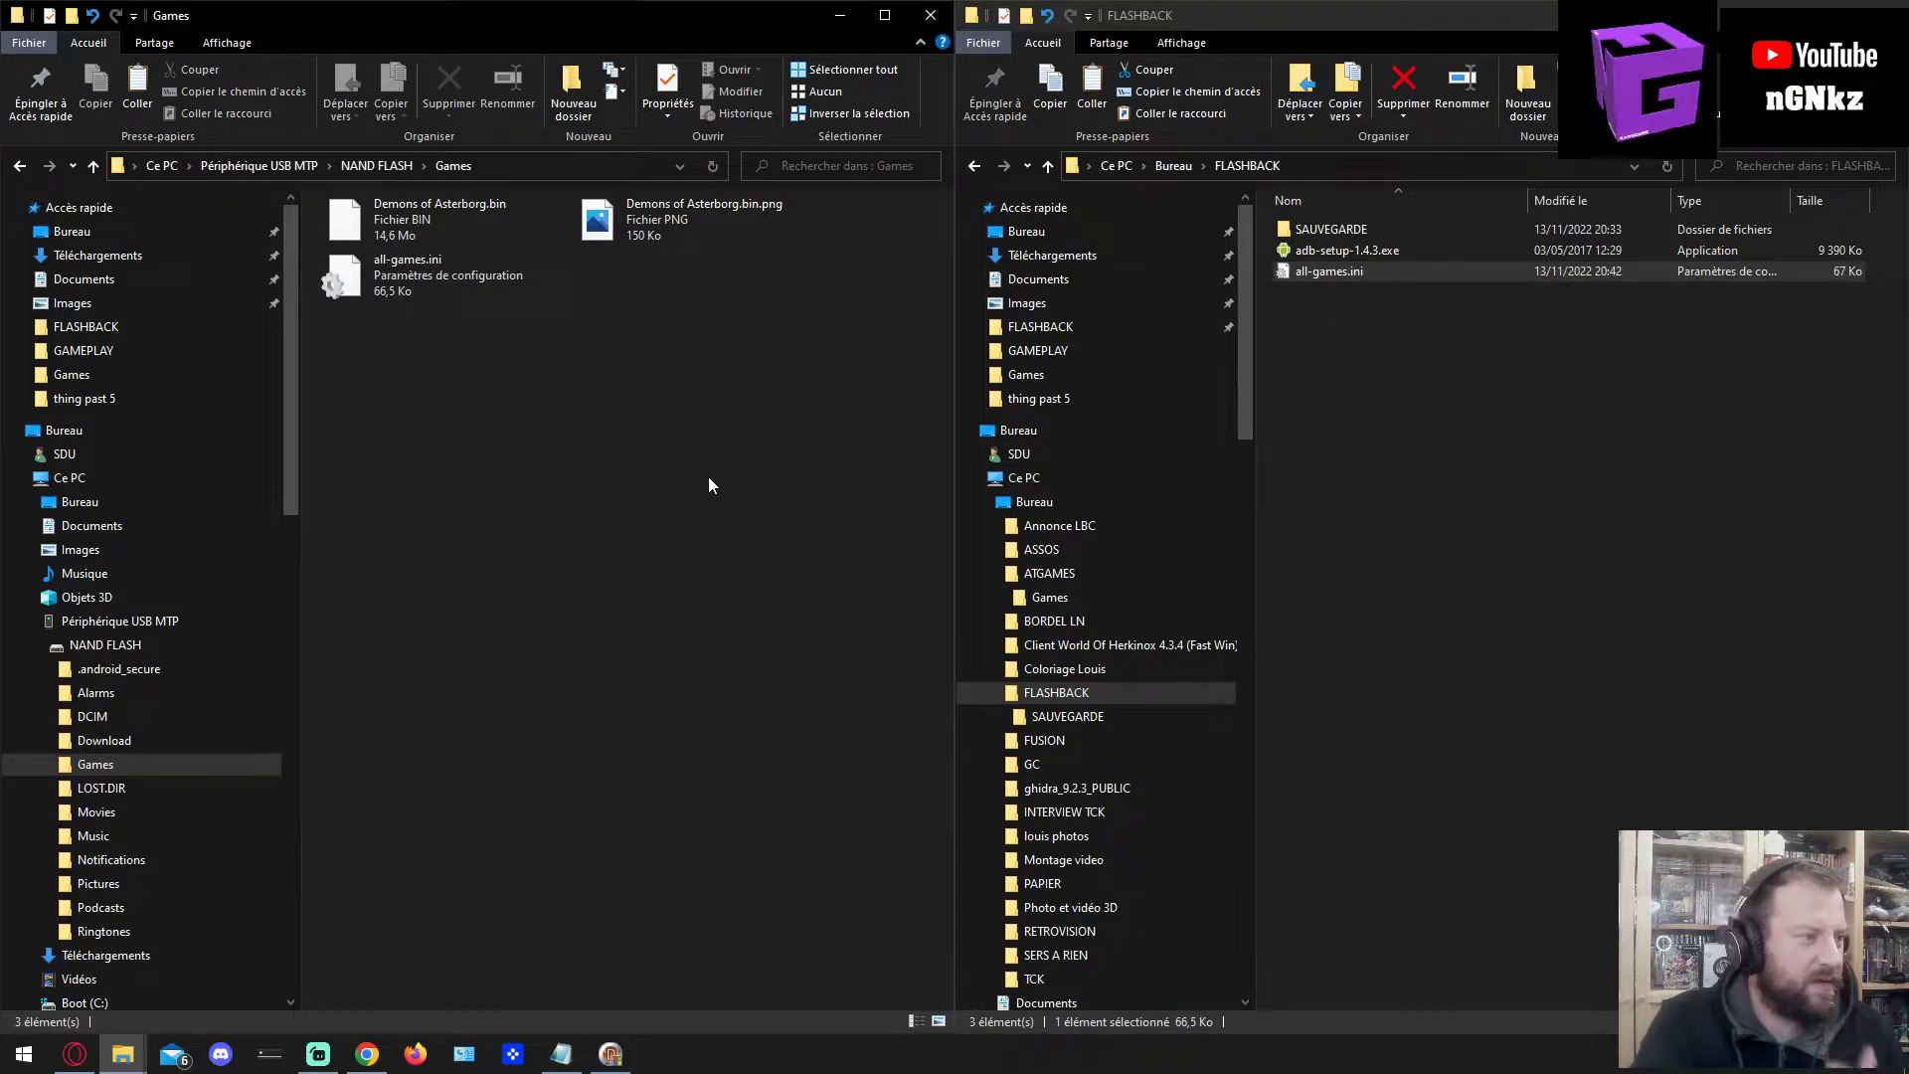
left_click(1449, 421)
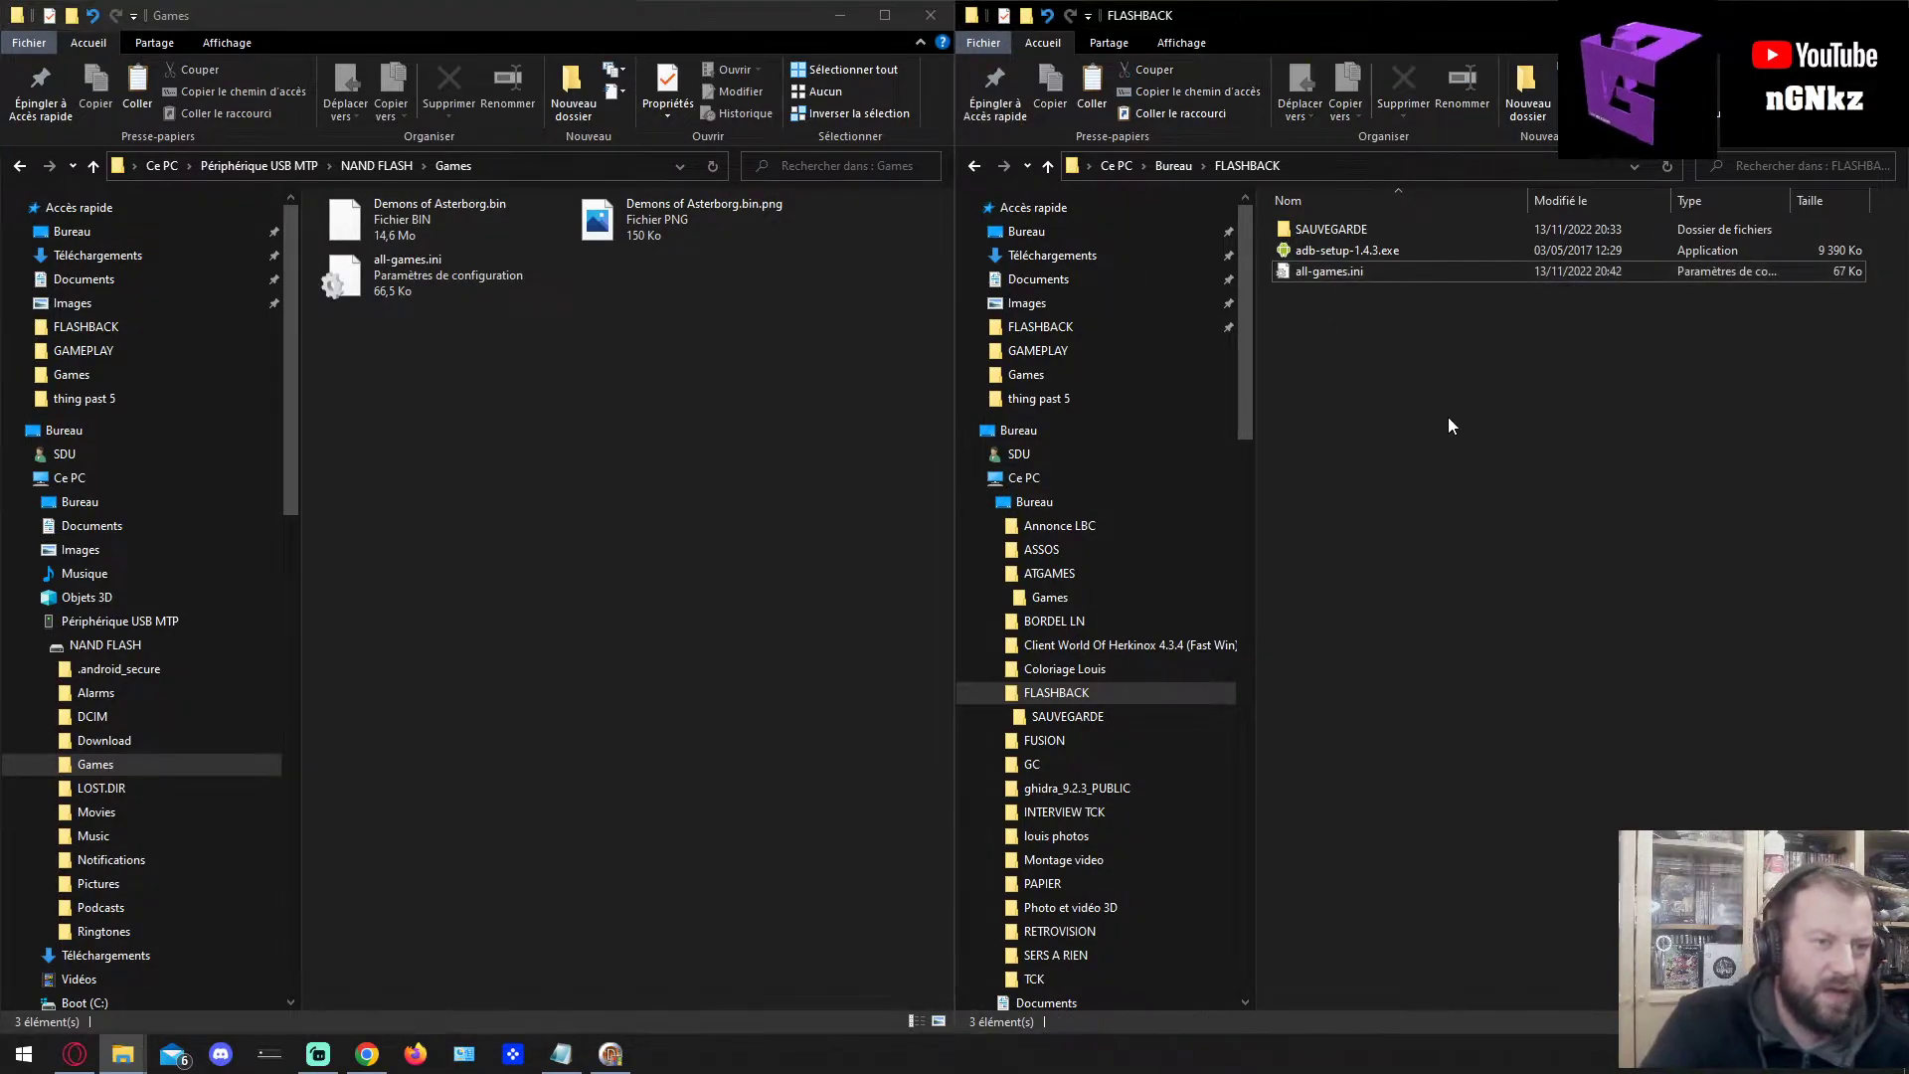
Close the three File Explorer windows and move MODIF.txt directly beneath the FLASHBACK folder on the desktop.
left_click(927, 15)
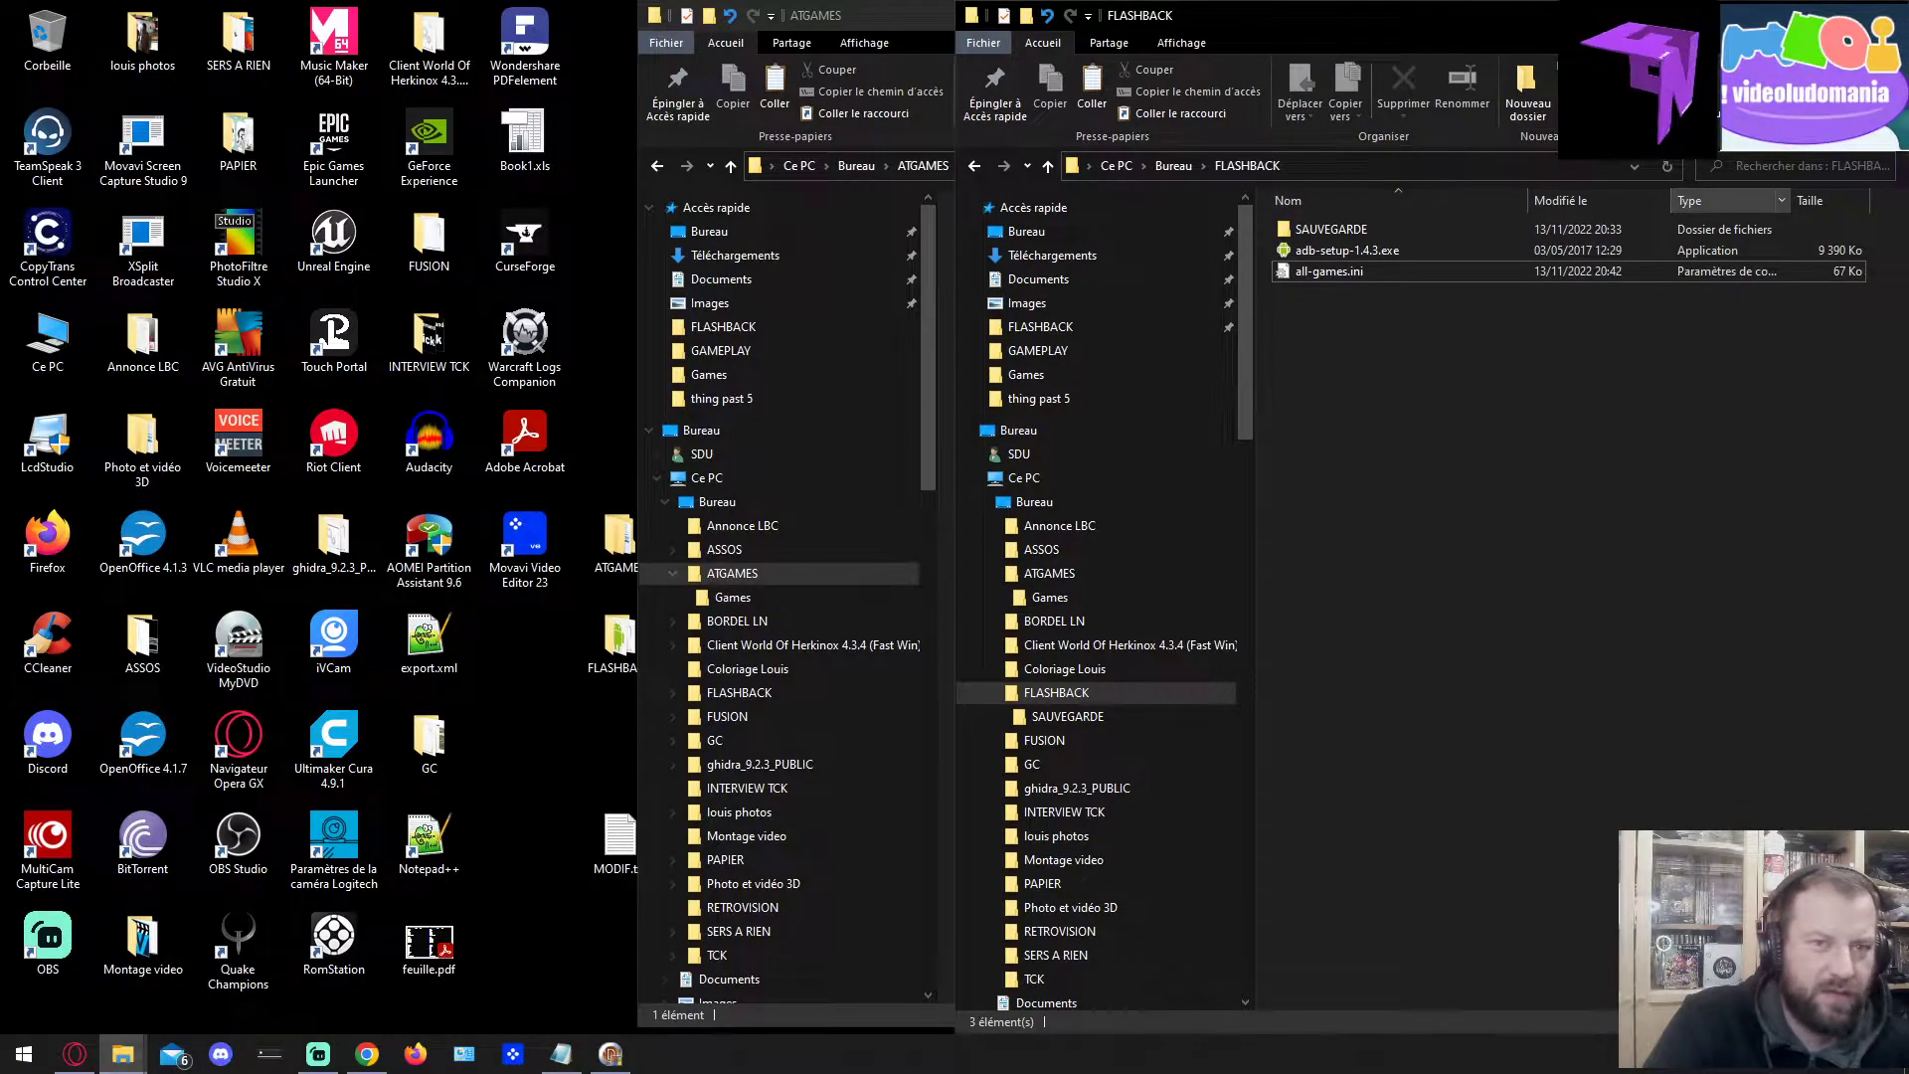
left_click(1885, 12)
left_click(1613, 14)
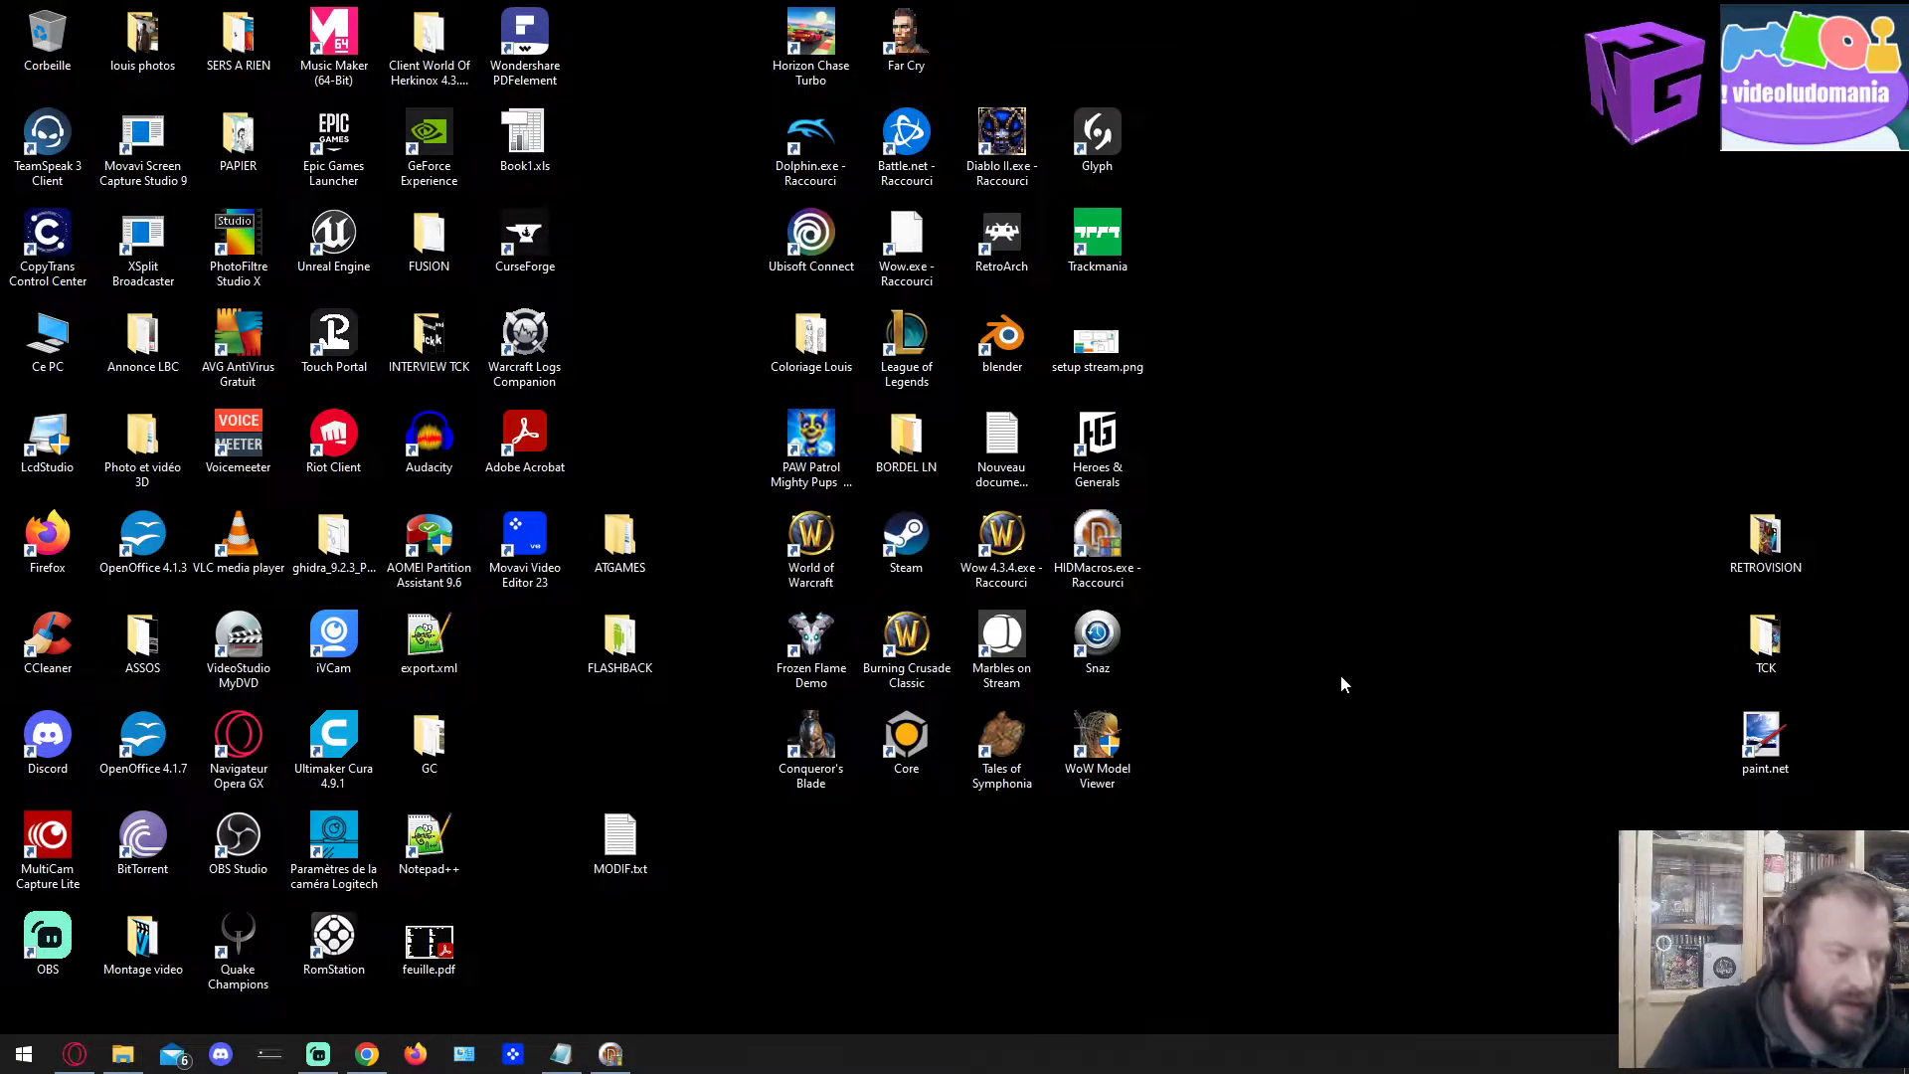
left_click_drag(634, 848, 636, 736)
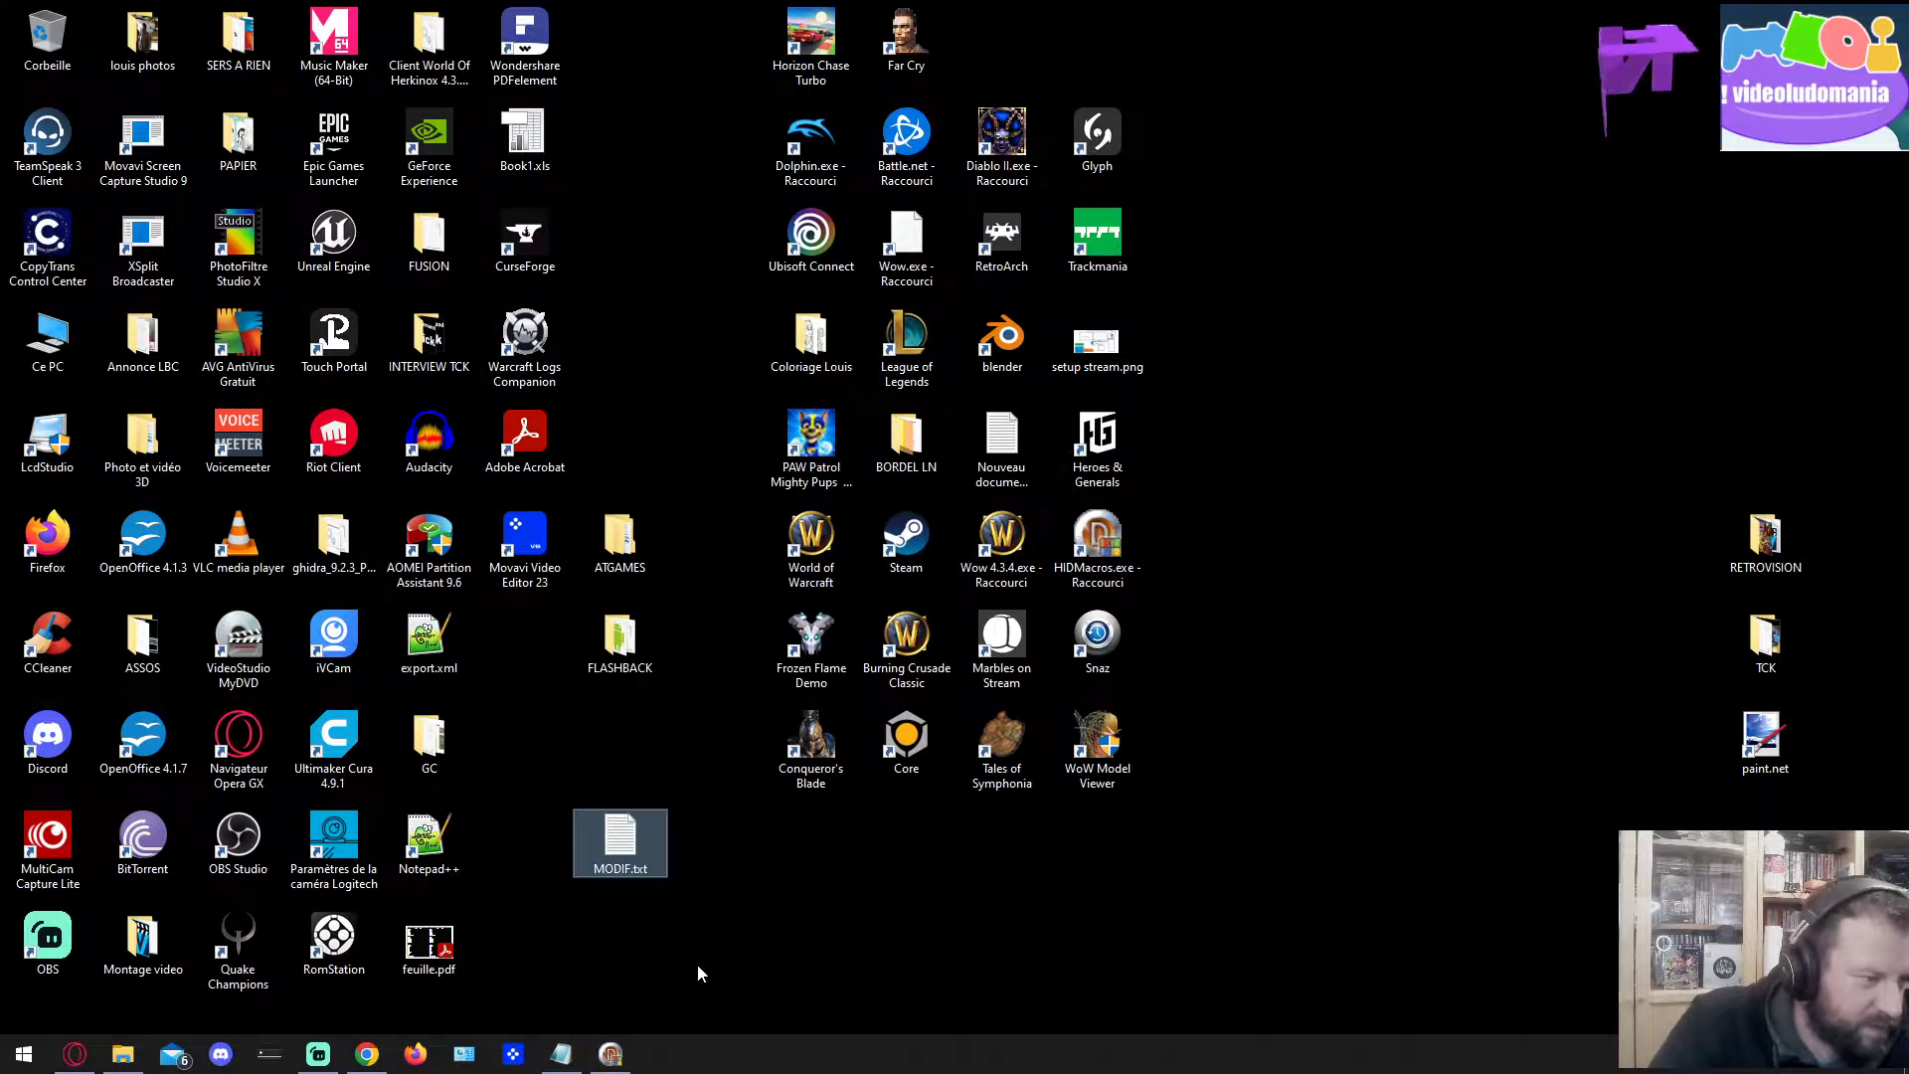
Save and close the open MODIF.txt document, and minimise the HID macros window.
left_click(563, 1055)
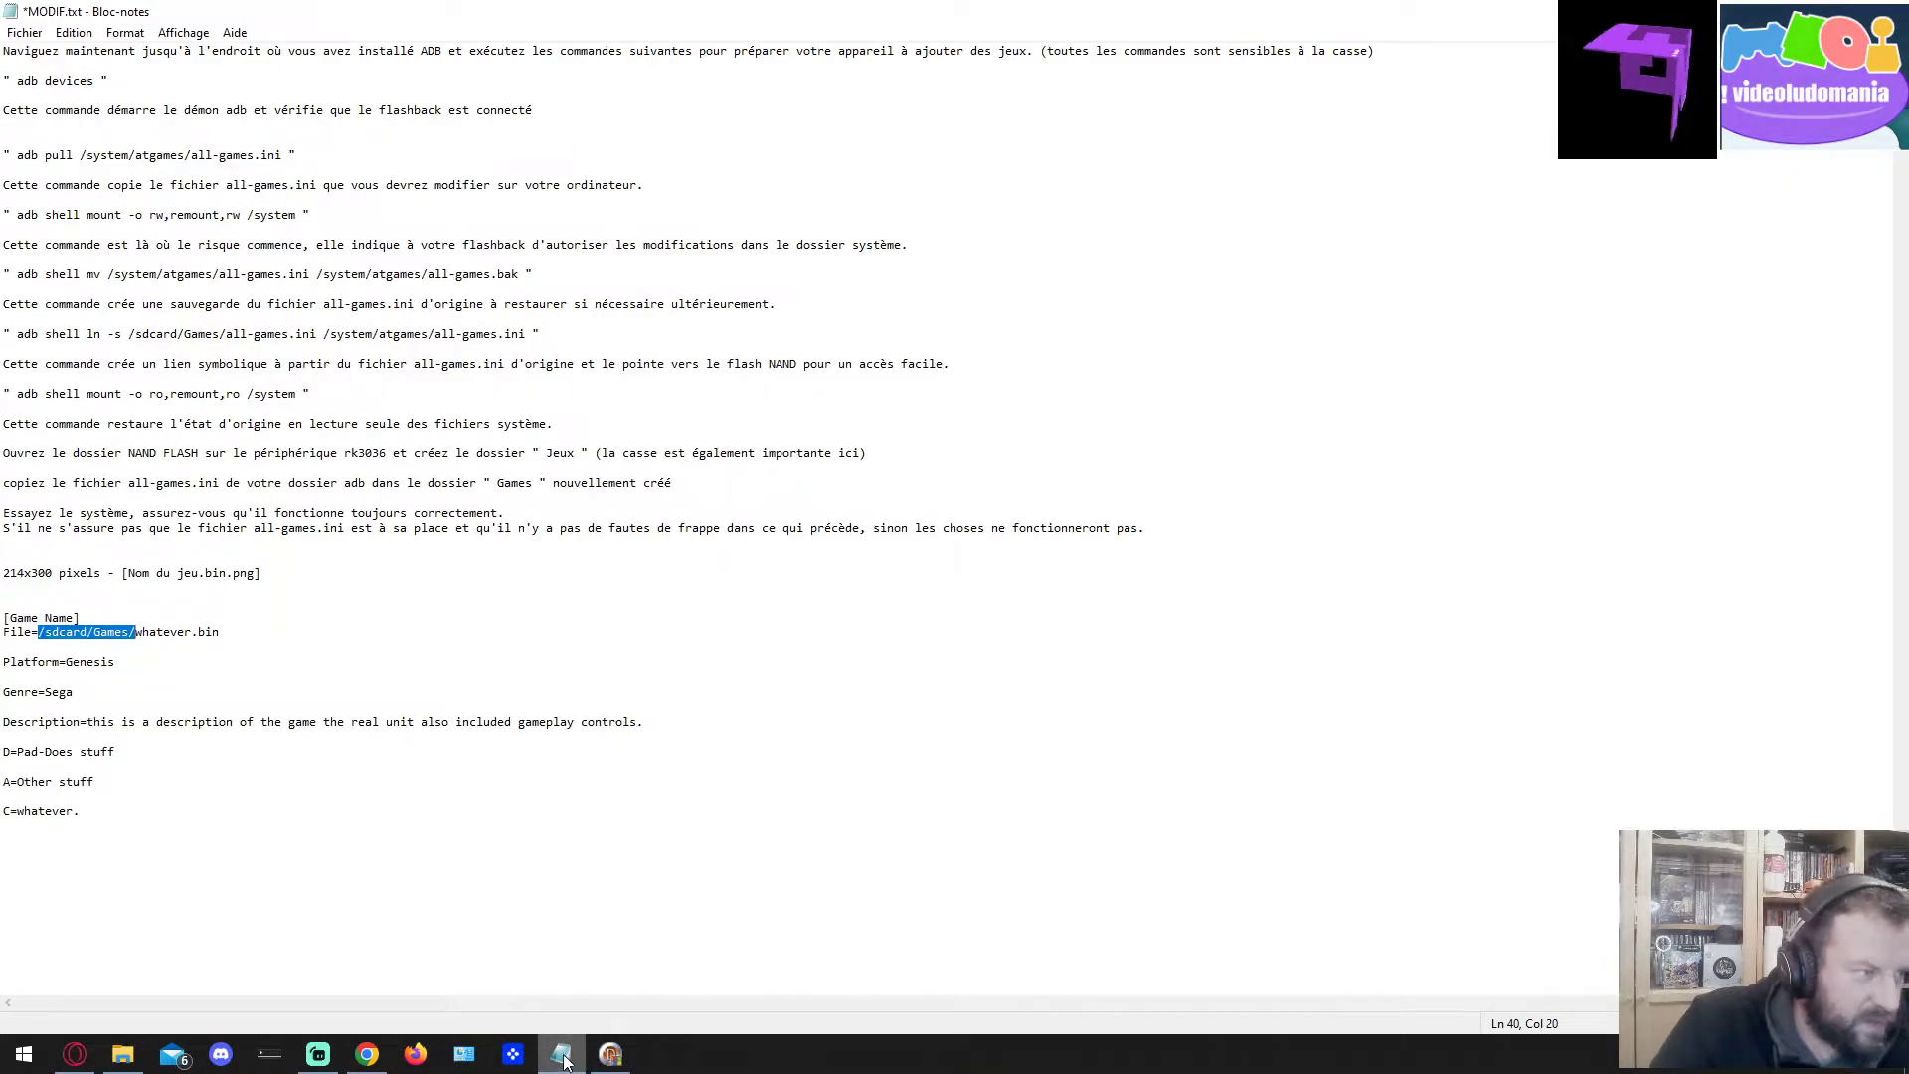
key("alt+F4")
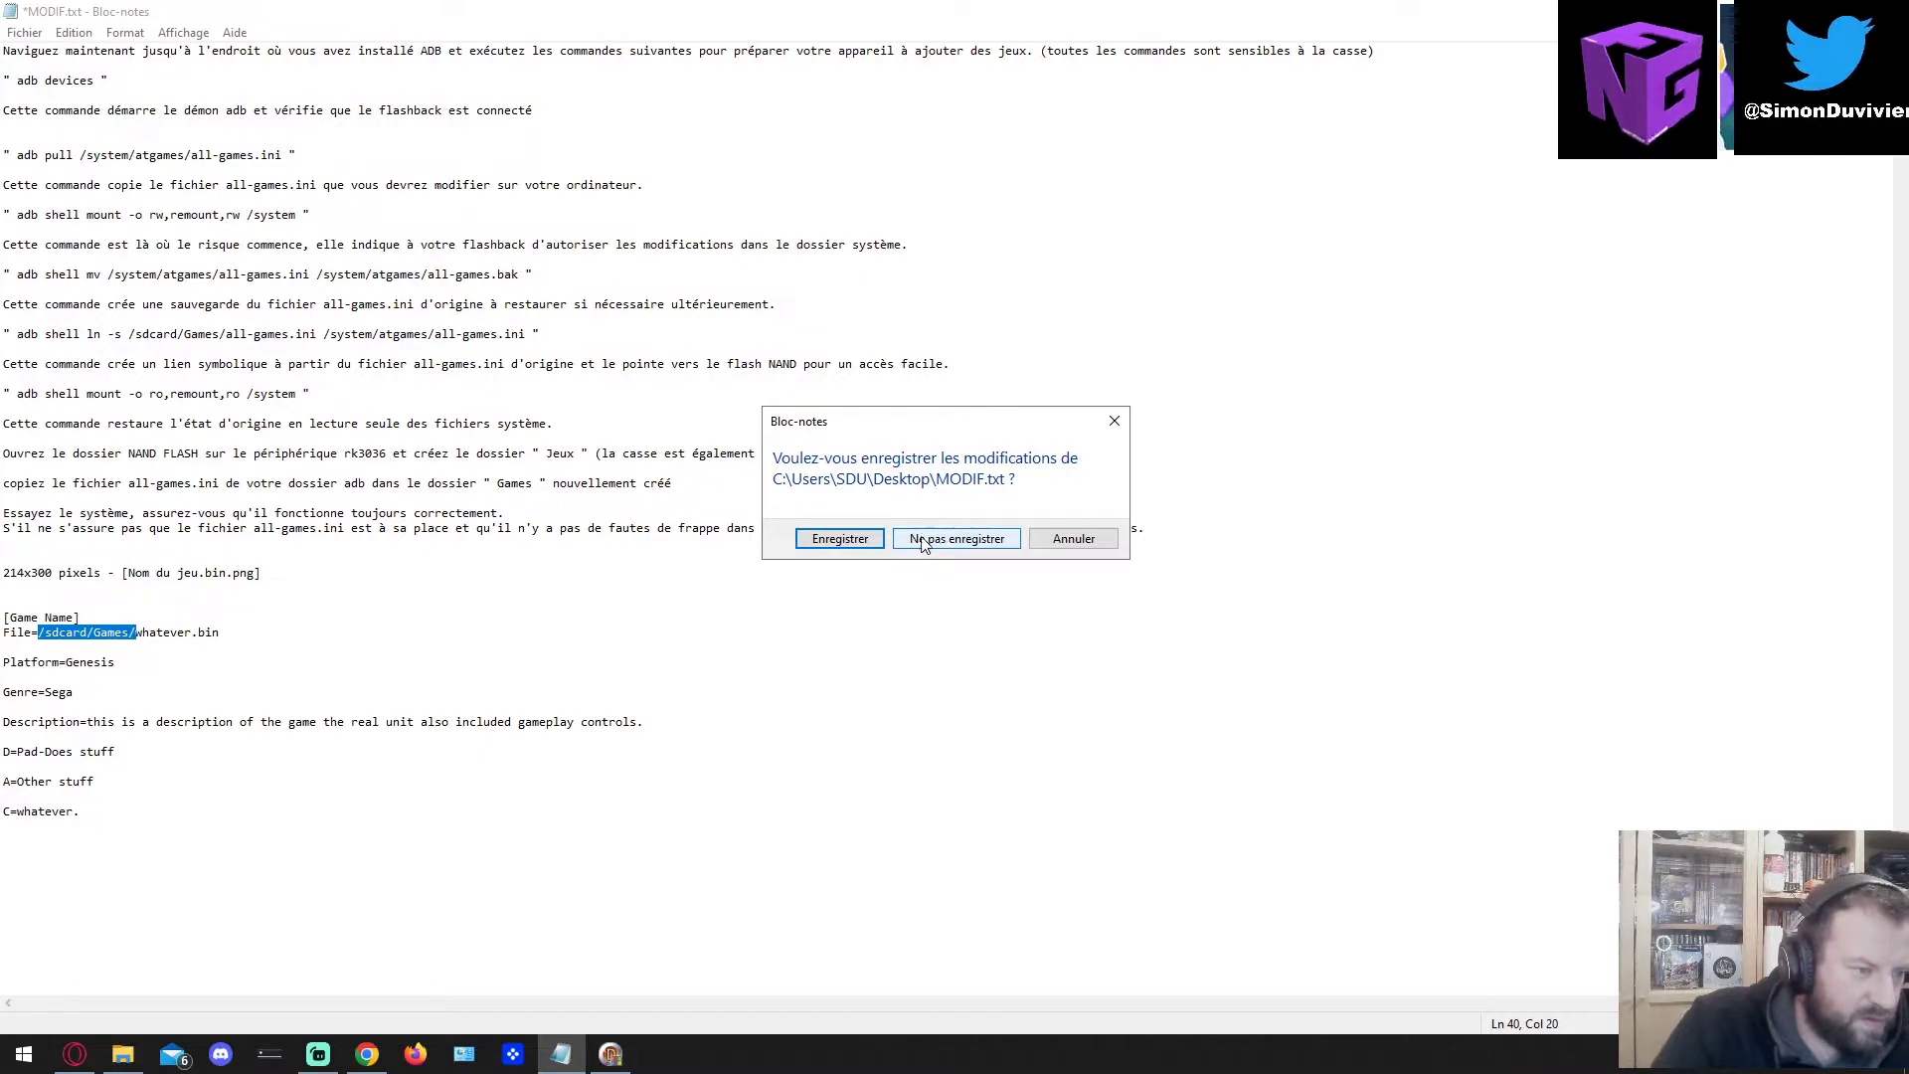
left_click(839, 538)
left_click(563, 1062)
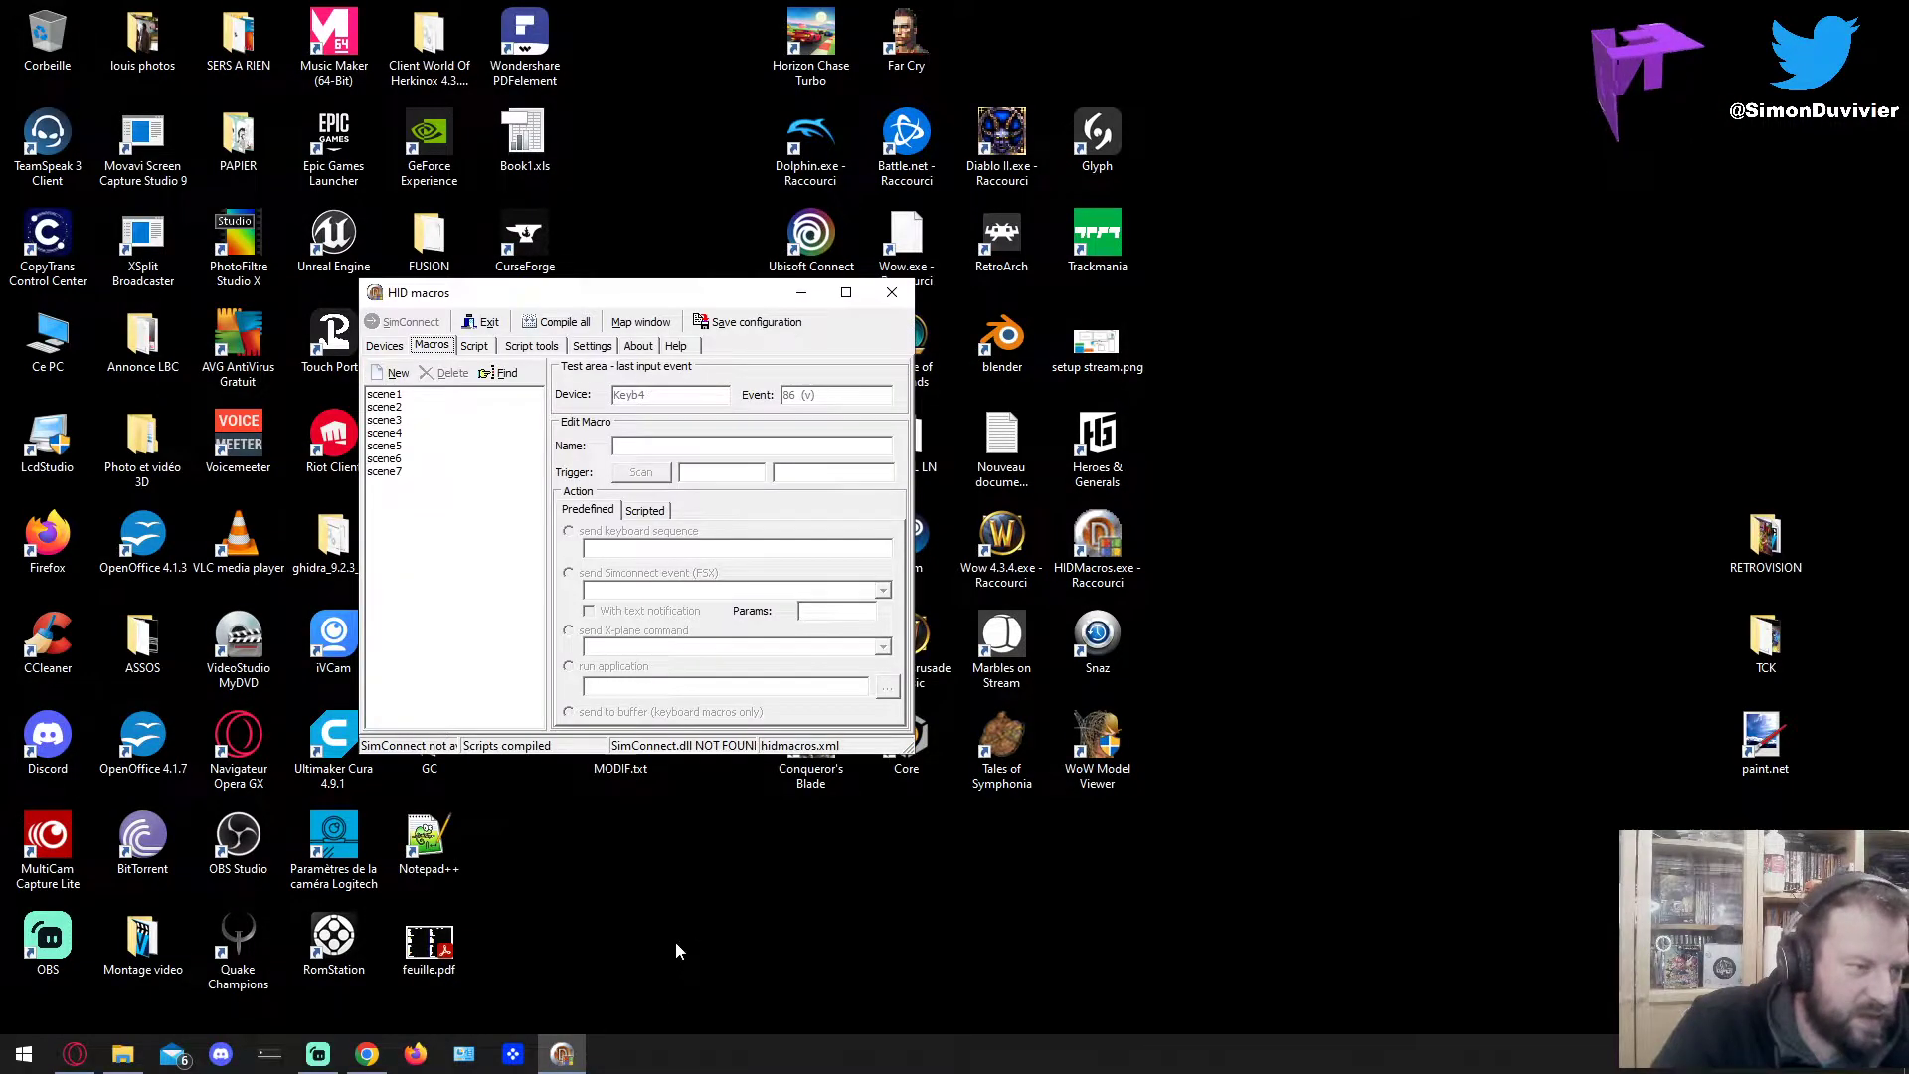
left_click(811, 291)
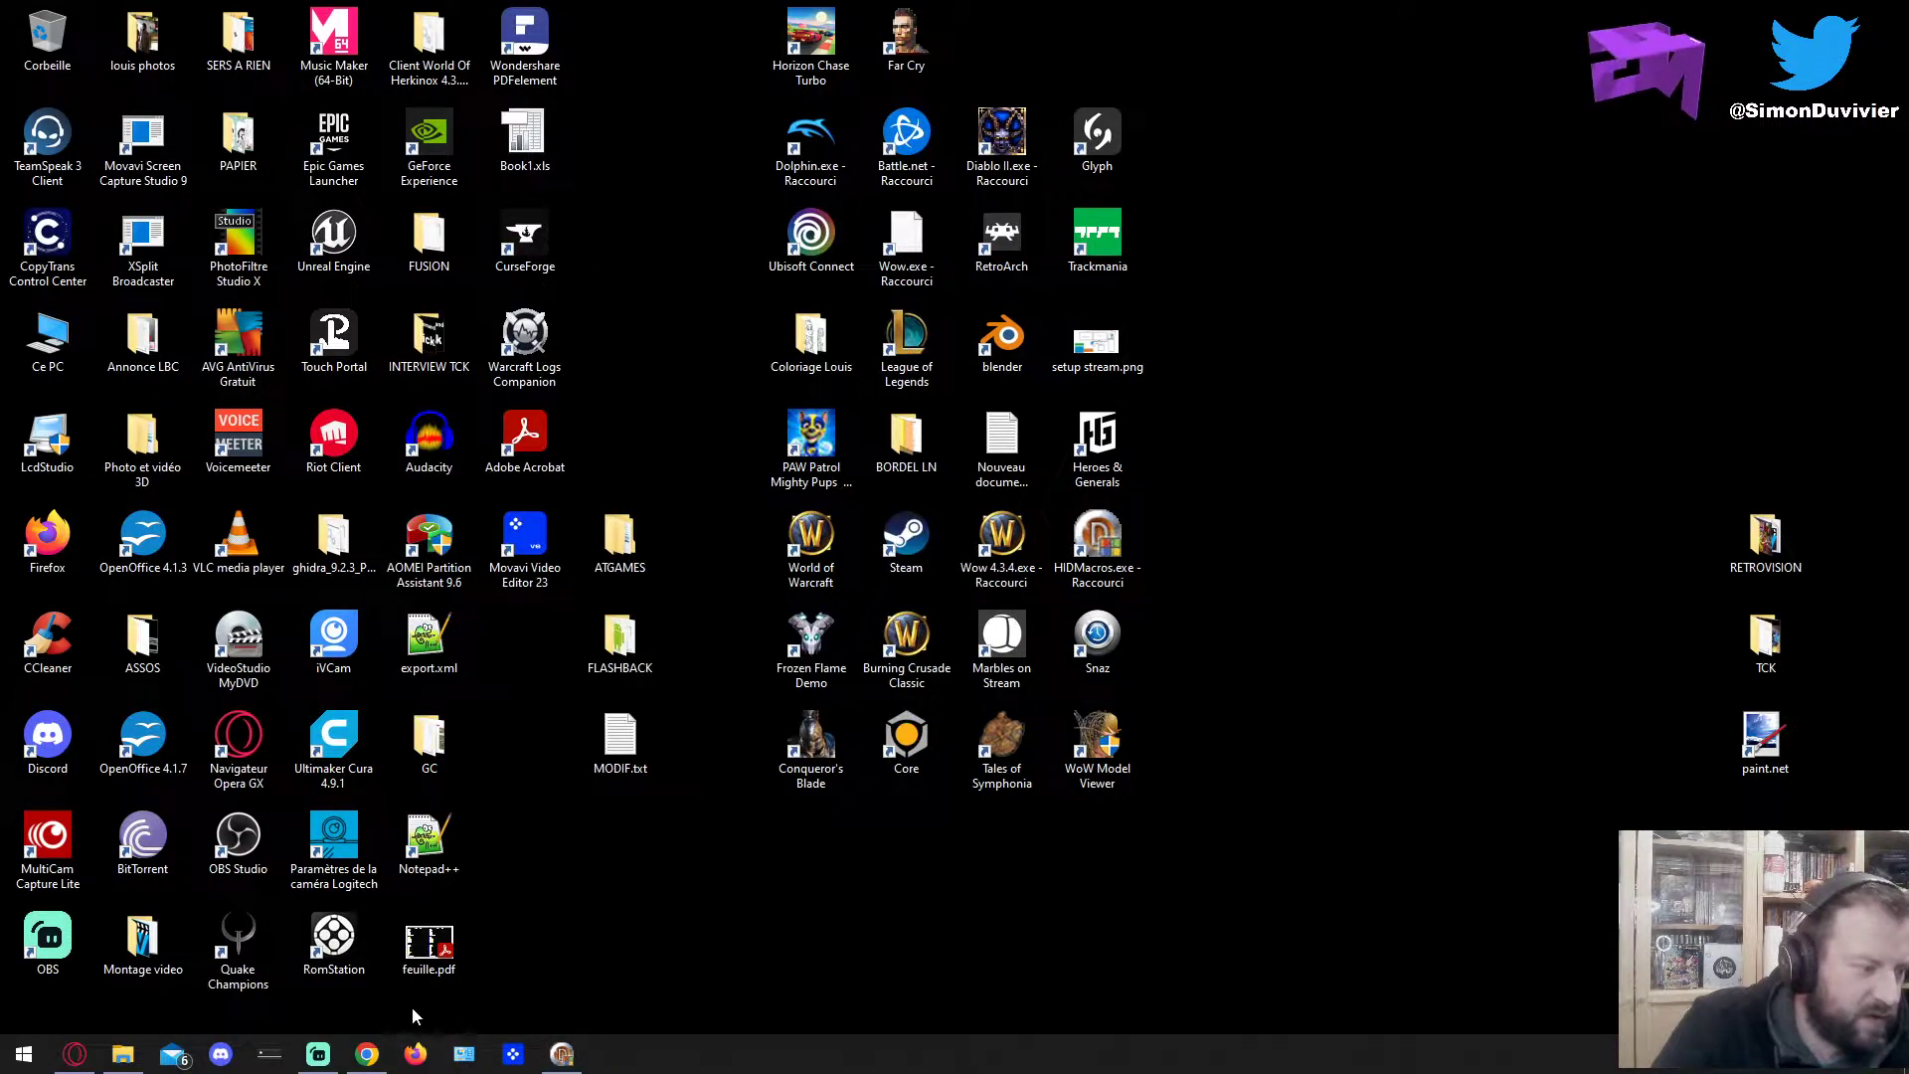
Switch to Streamlabs Desktop and activate the "cam face + détail tel - focus 5" scene.
left_click(318, 1054)
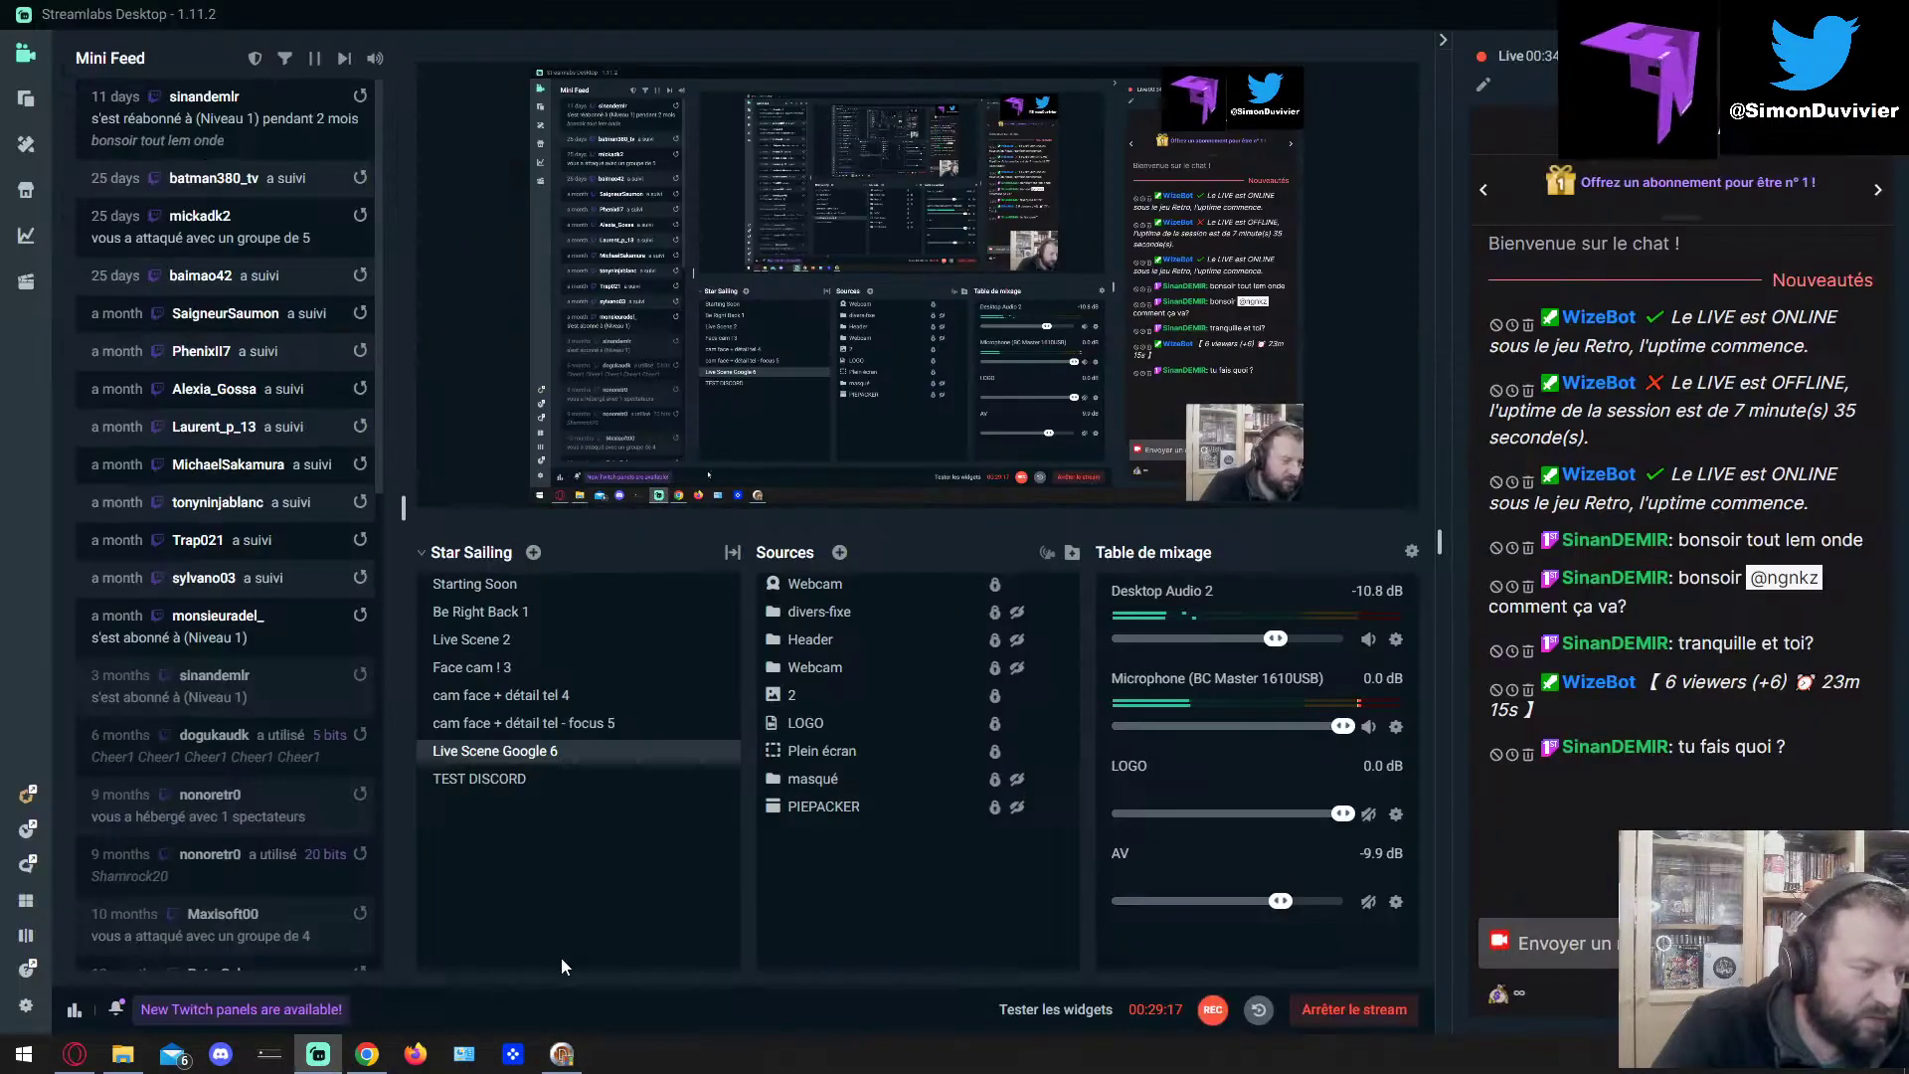
left_click(530, 725)
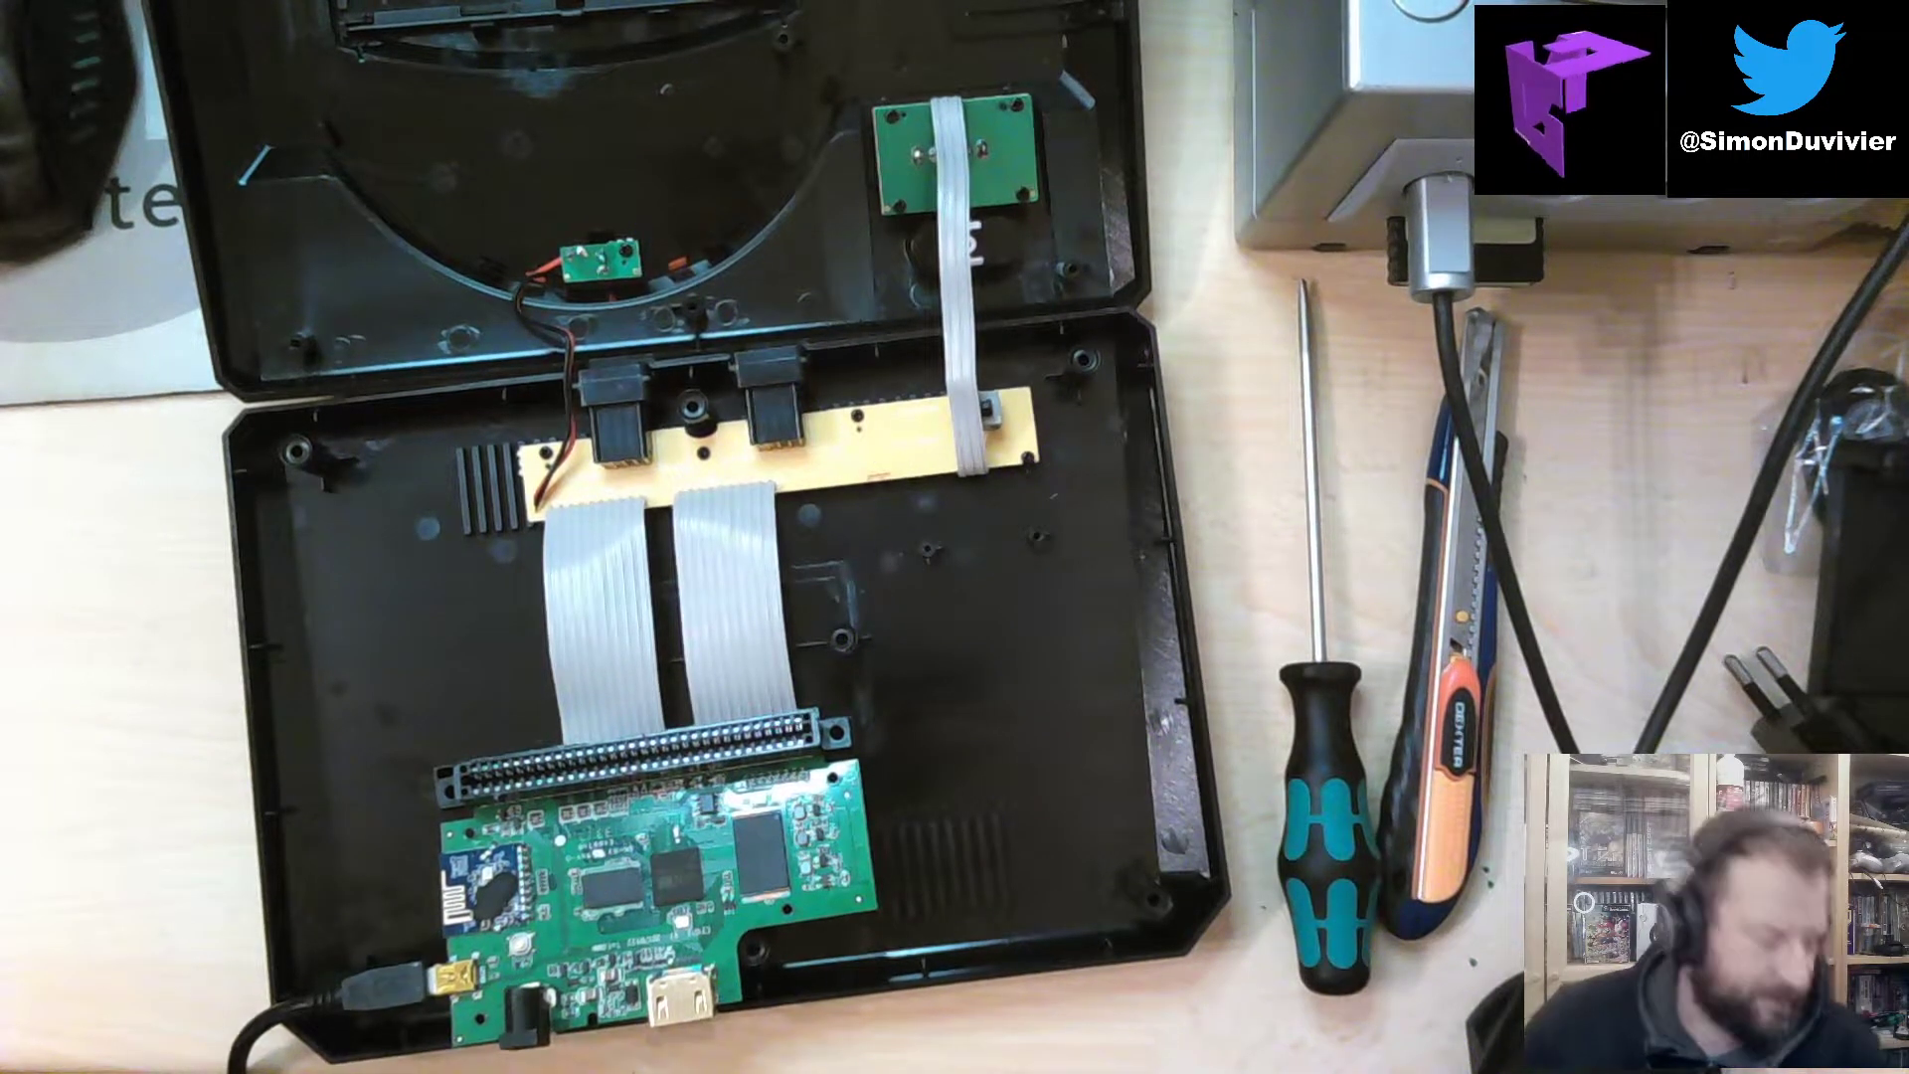